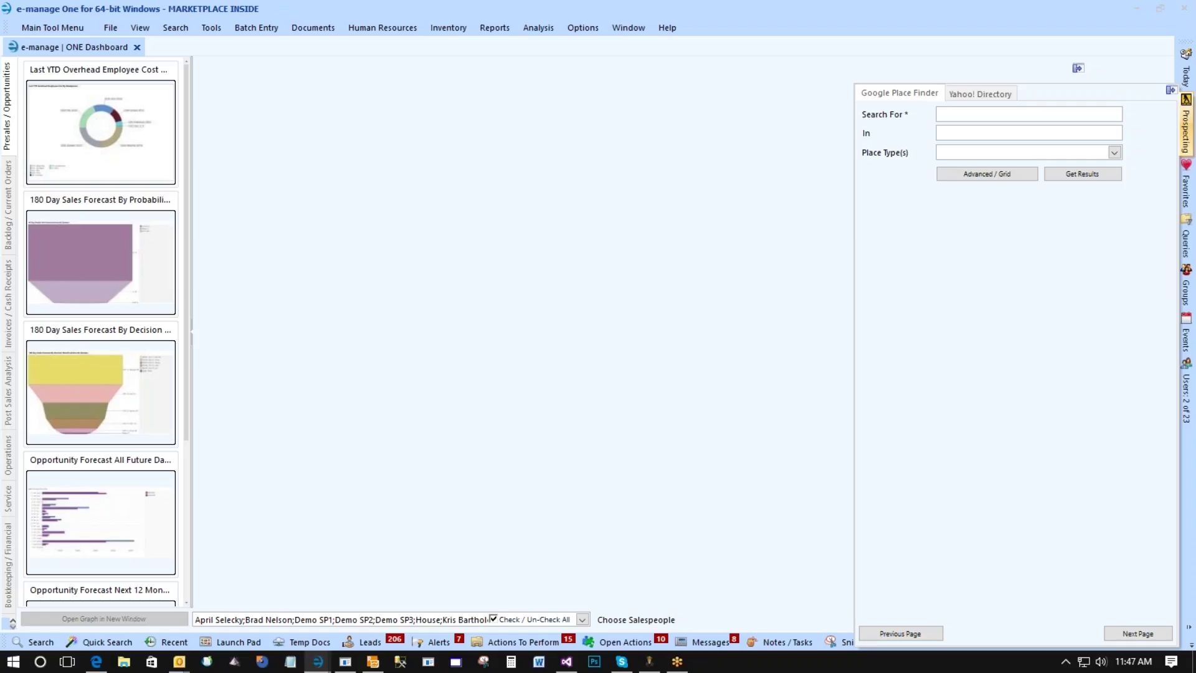
Search Place Finder for McDonald's in mission viejo, CA and add the Bridger Rd result as a location.
text(McDonald's)
key(Tab)
text(mission viejo, CA)
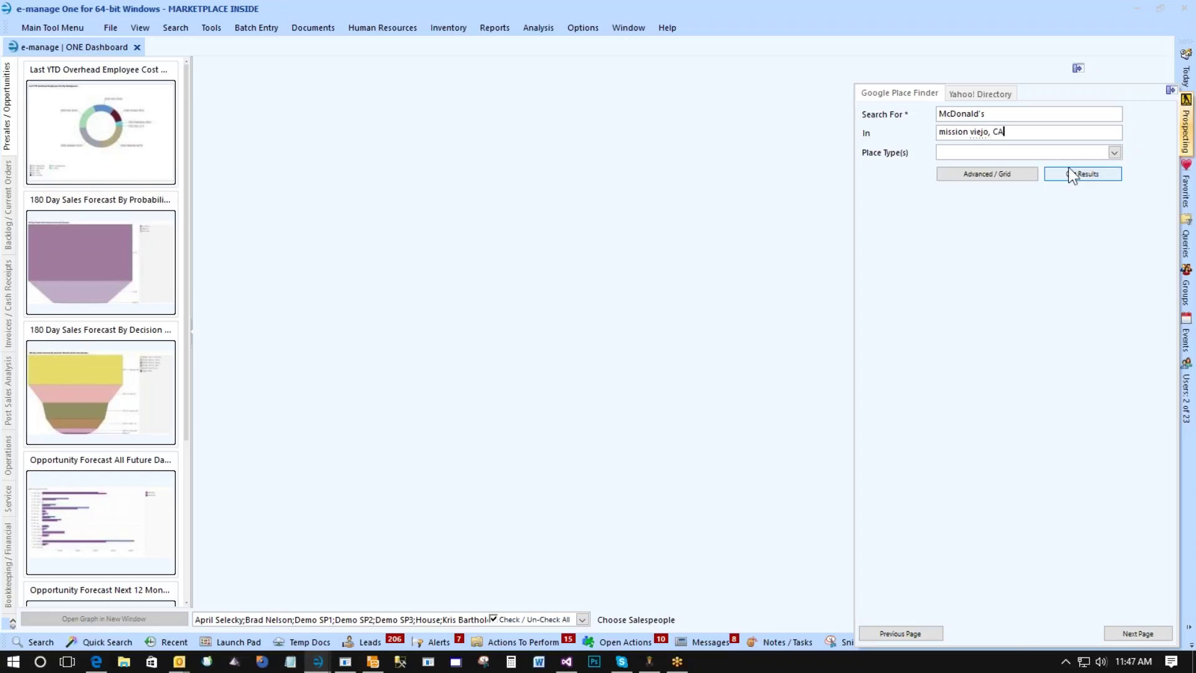
click(1068, 173)
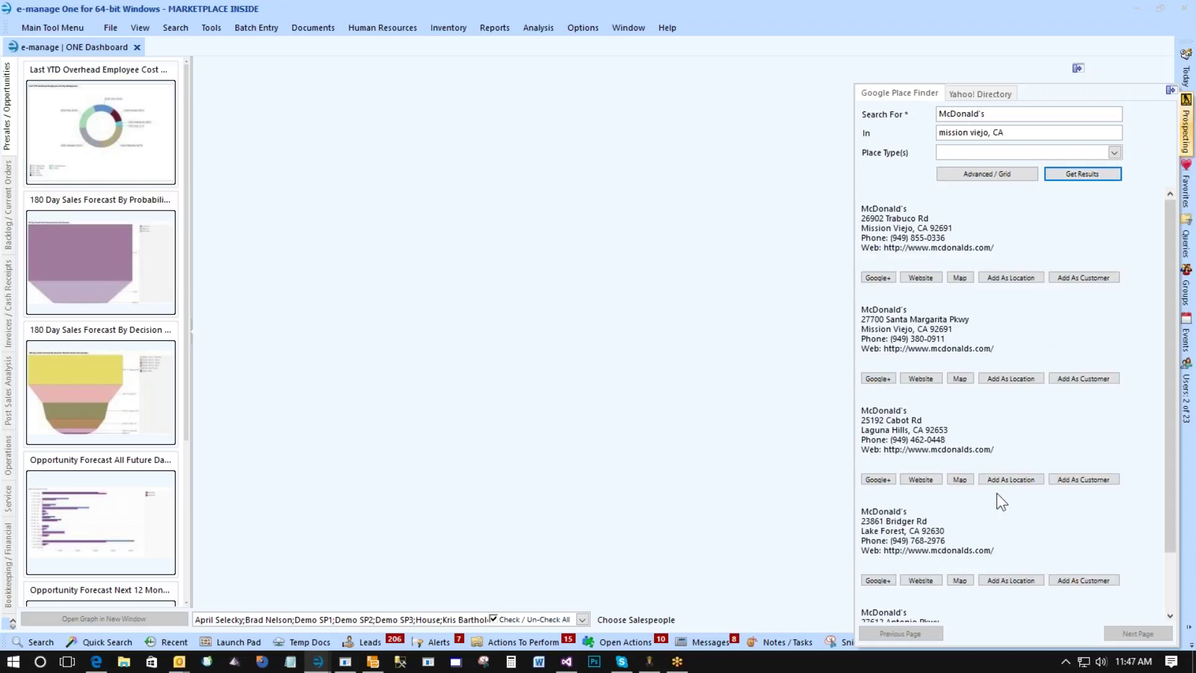
click(1011, 580)
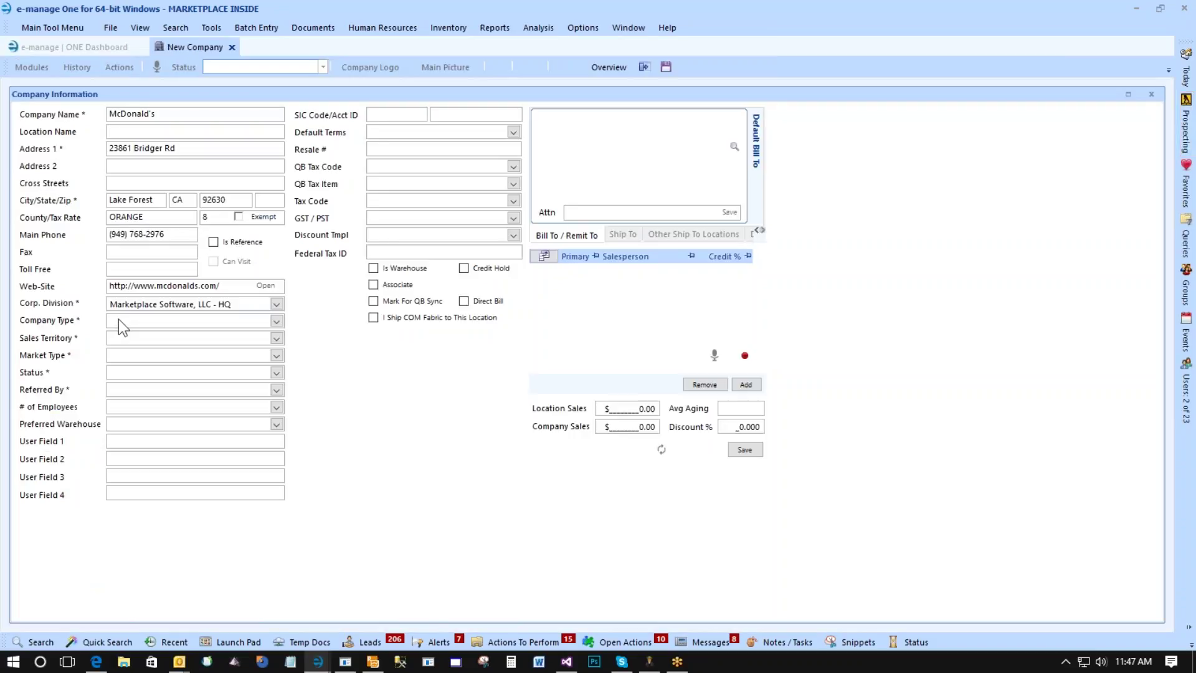
Set the McDonald's company type to Customer, save it, and bring up its Company Logo panel.
click(118, 320)
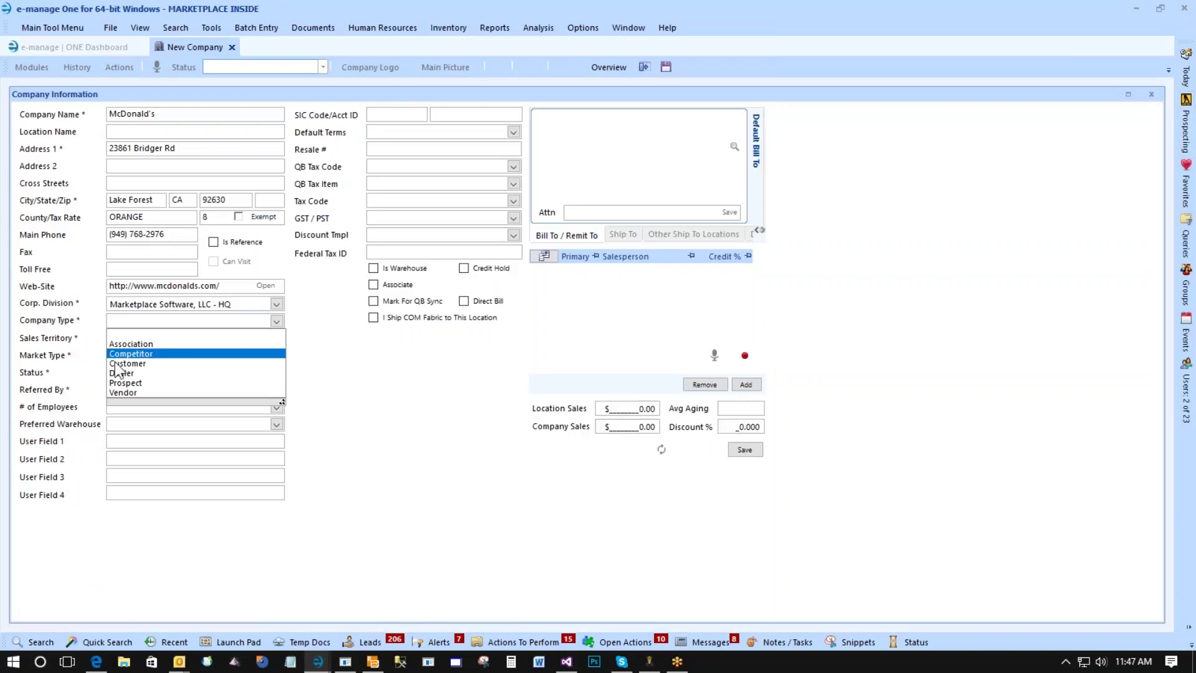
click(127, 363)
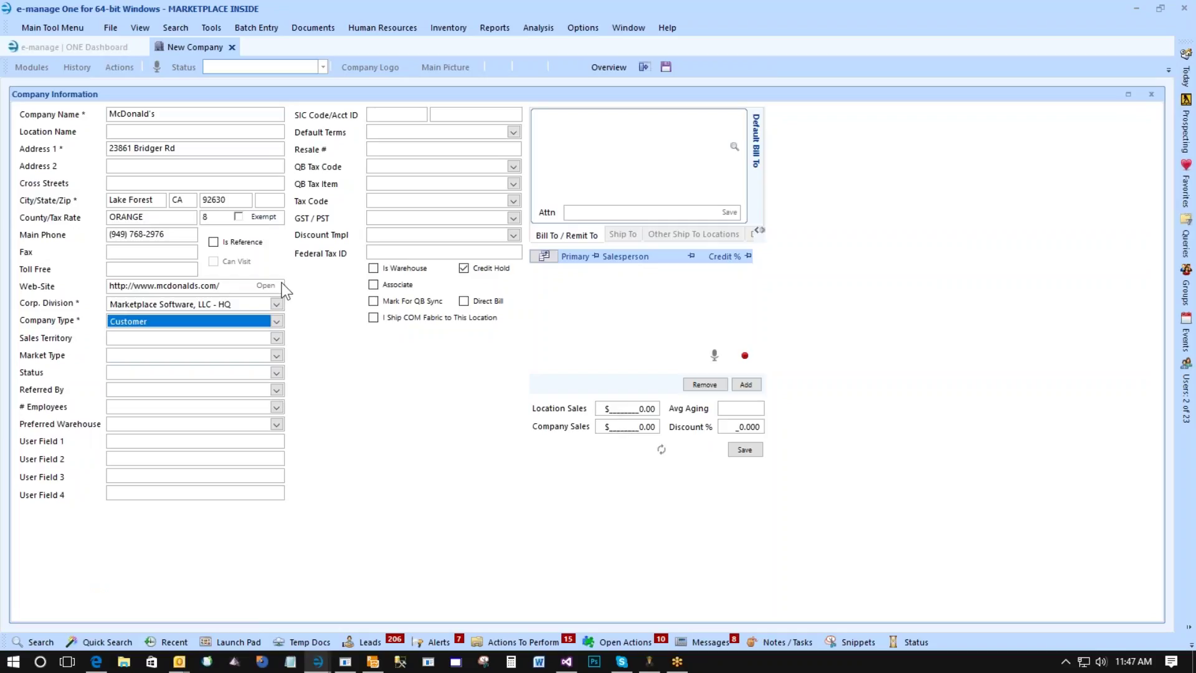
click(747, 450)
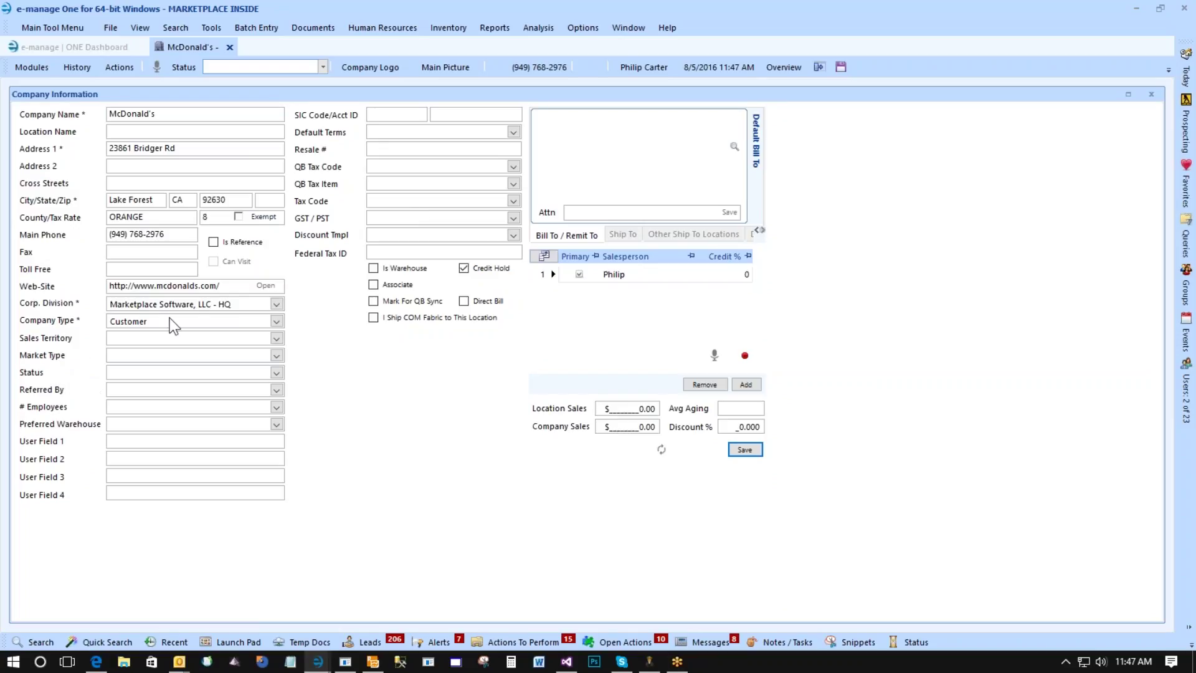
click(360, 68)
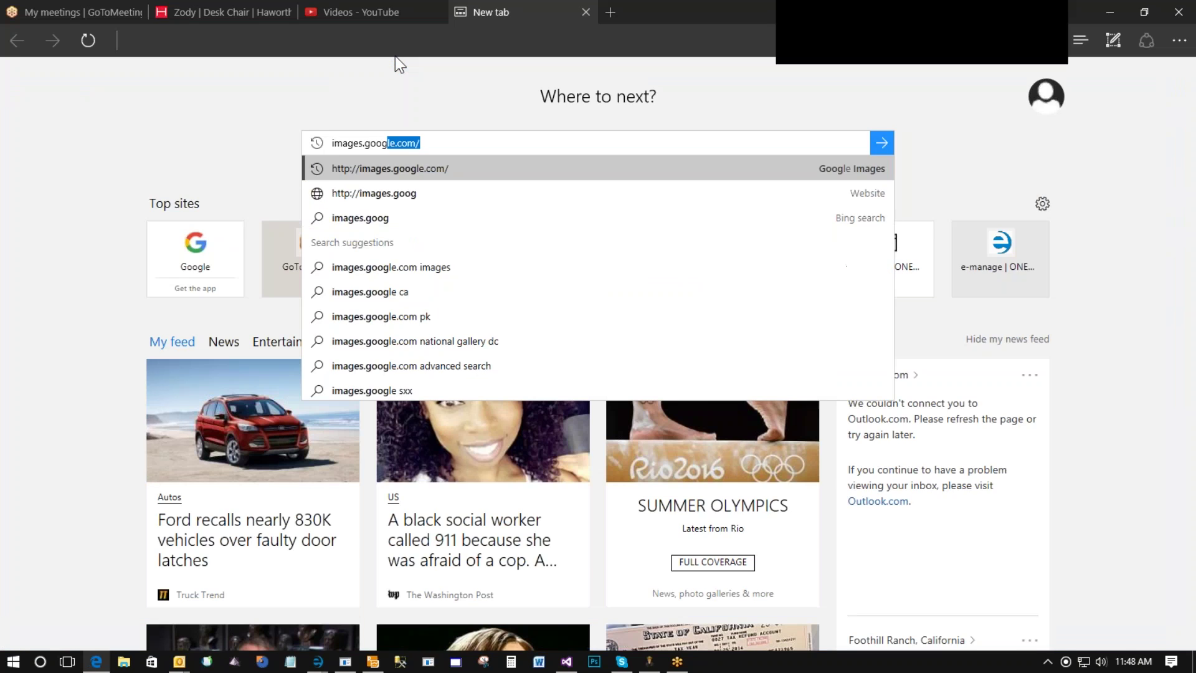
Search Google Images for '256 x company logo' and scroll through the logo results.
key(Return)
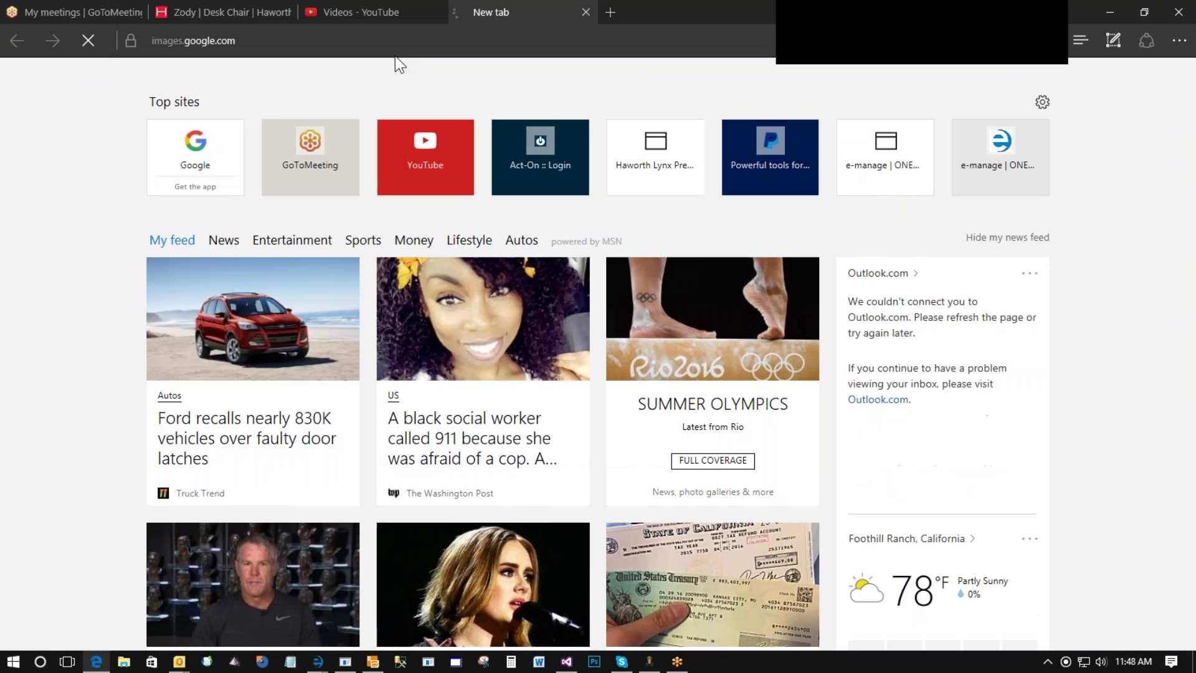
text(256 )
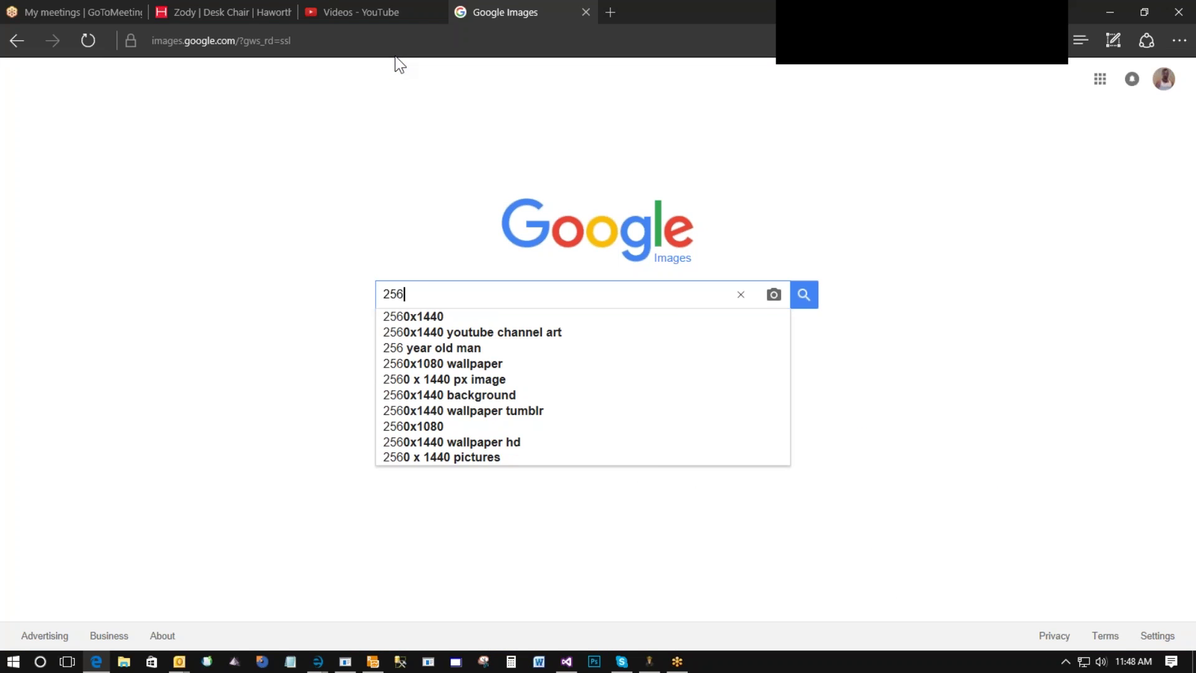
text(x2)
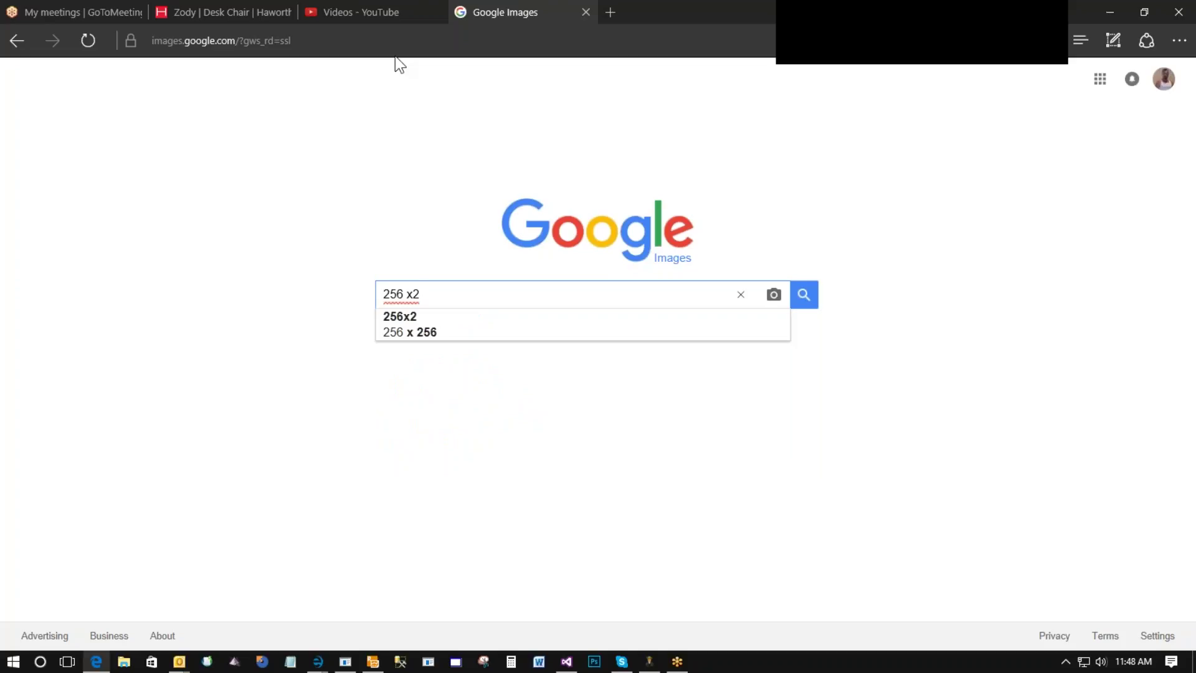
text(56 cam)
key(BackSpace)
key(BackSpace)
key(BackSpace)
key(BackSpace)
key(BackSpace)
key(BackSpace)
key(BackSpace)
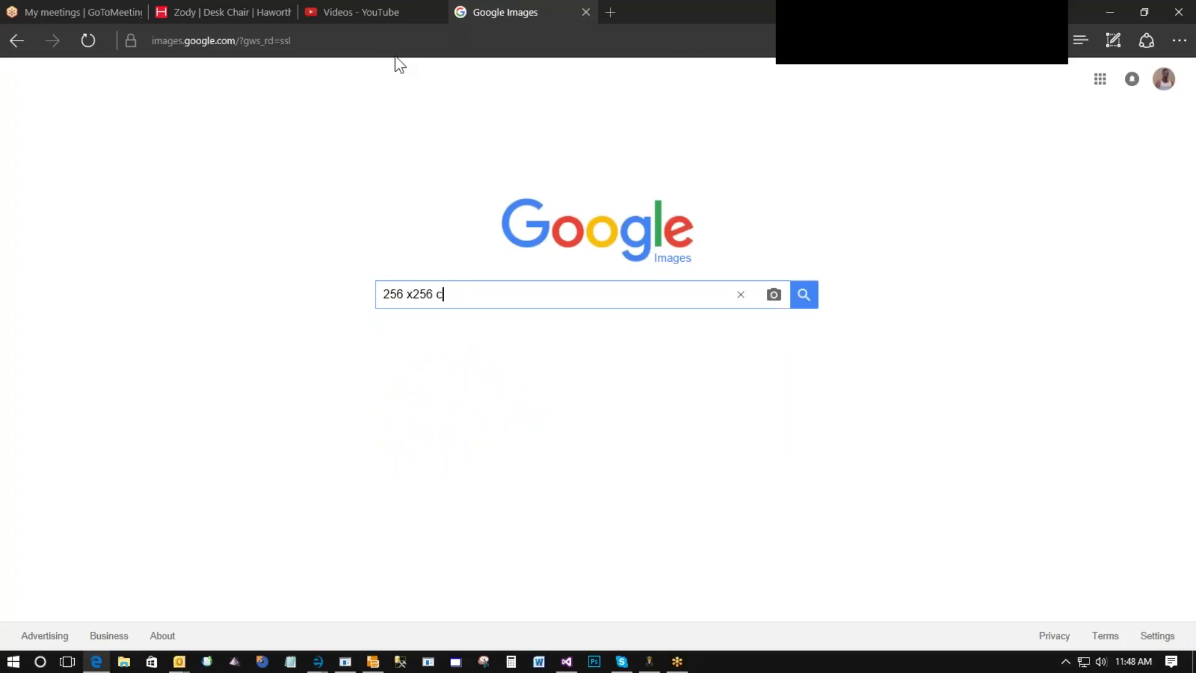
text(company logo)
key(Return)
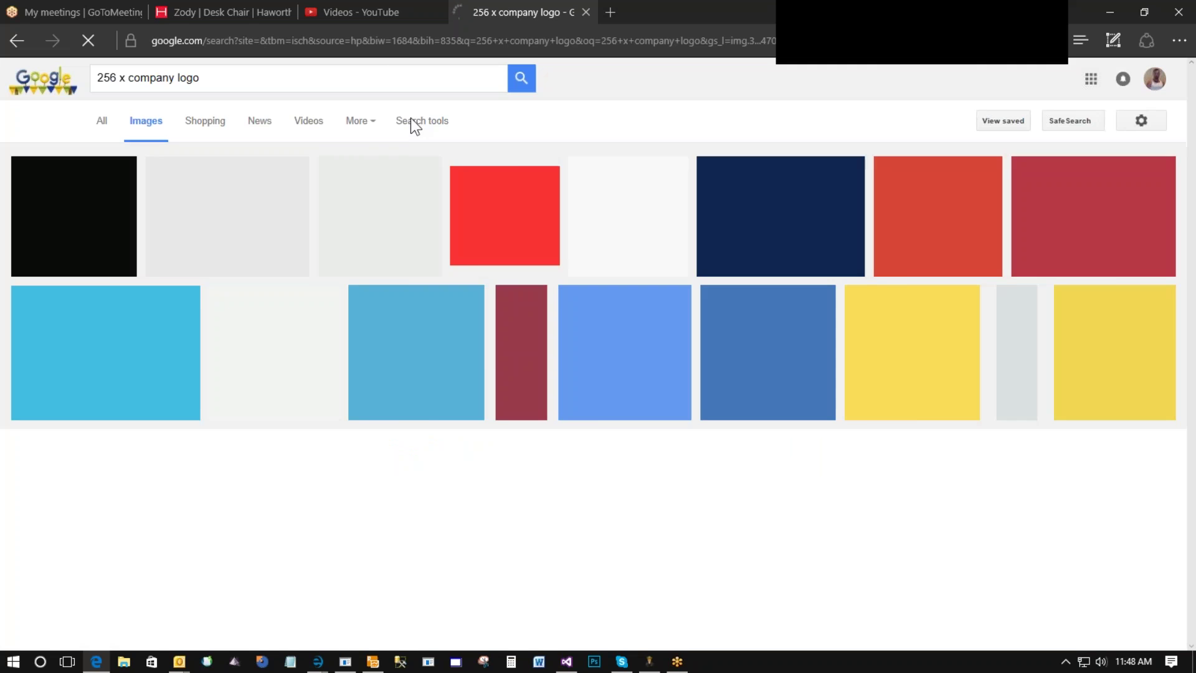
scroll(753, 288, down, 7)
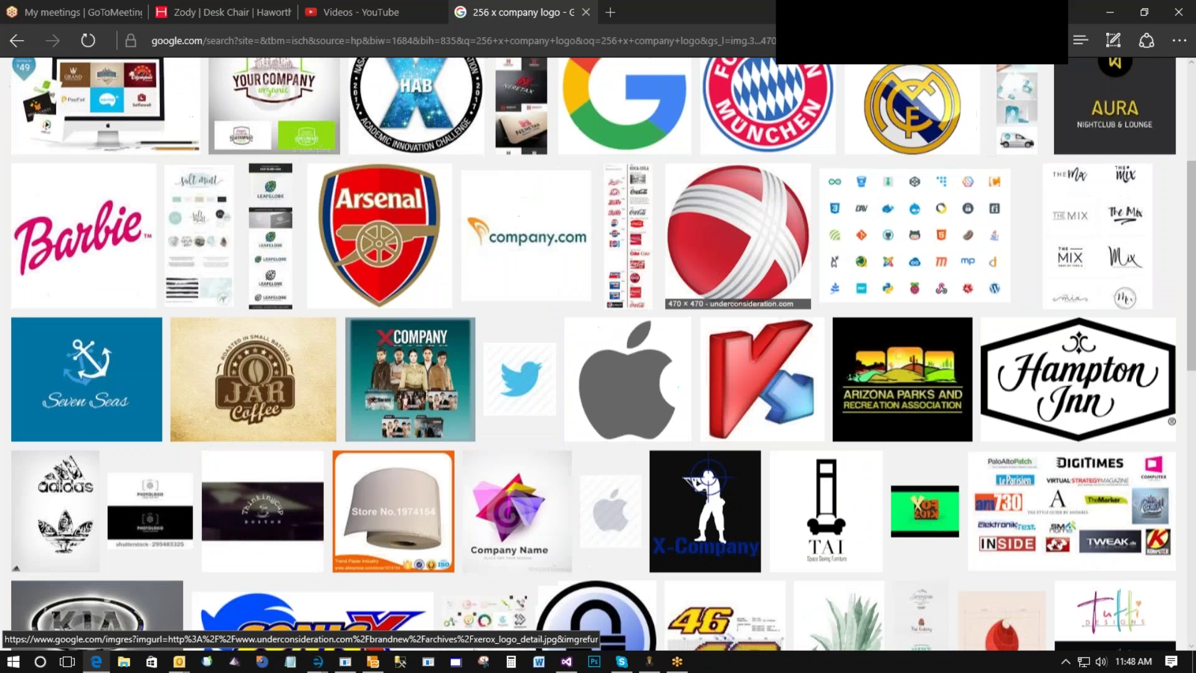
scroll(753, 288, down, 2)
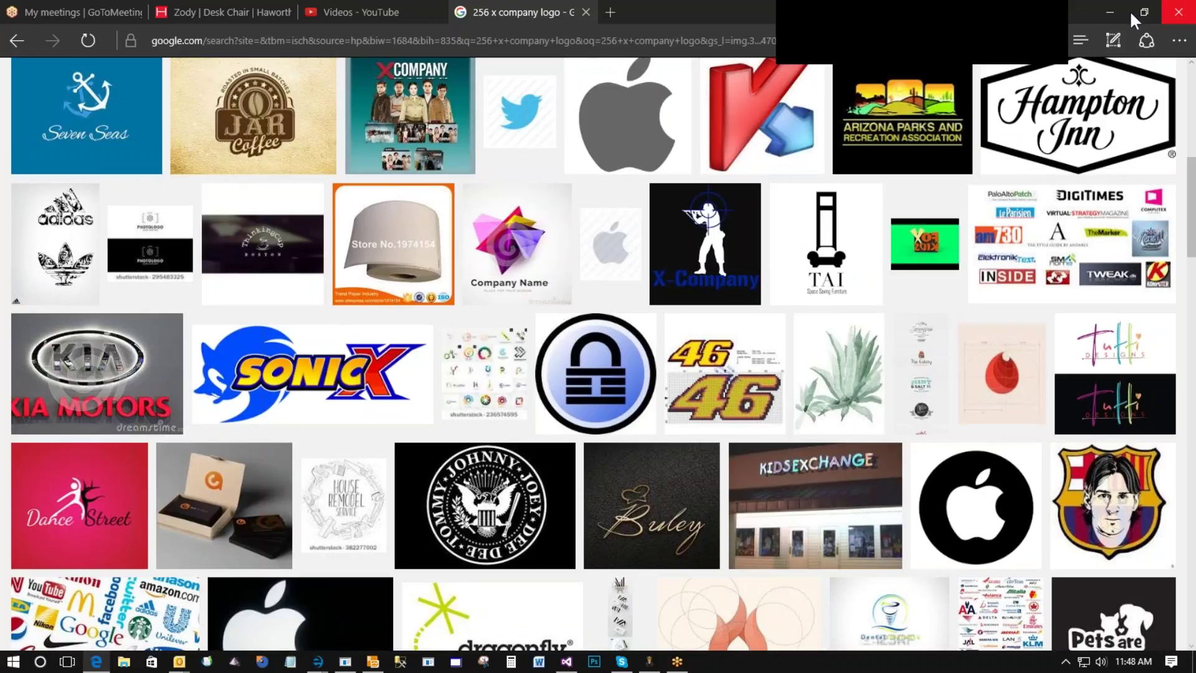
Apply mcdonalds.png from the Logos for e-manage folder as the McDonald's company logo.
click(1109, 10)
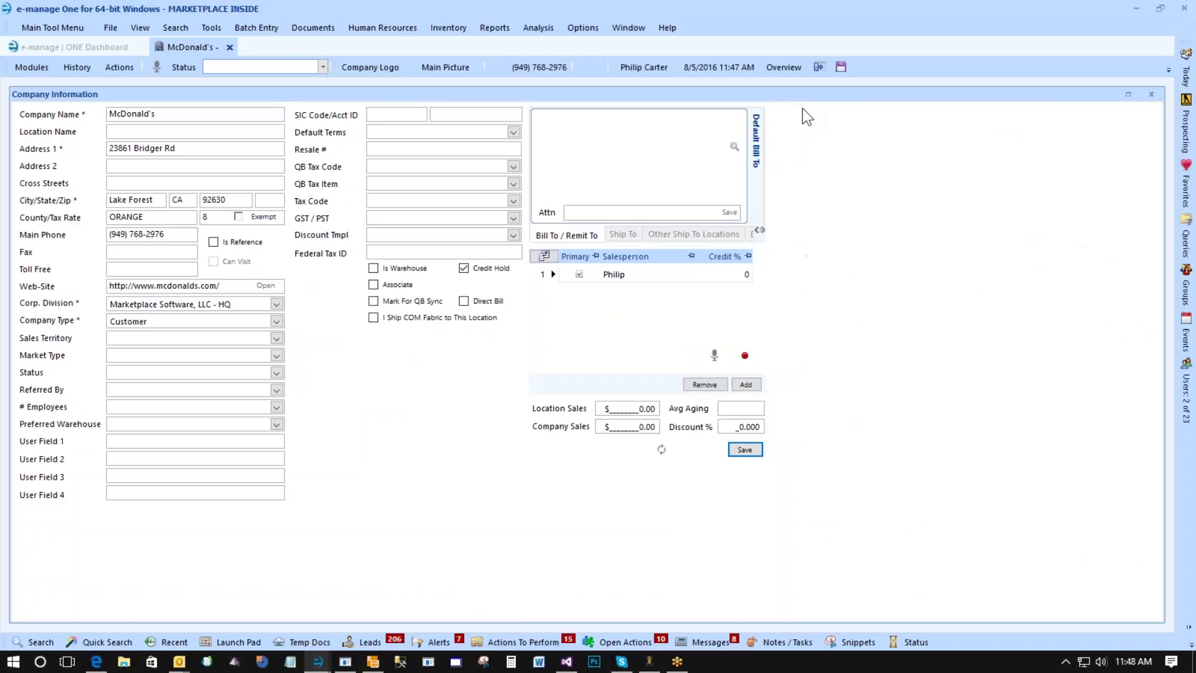
click(371, 67)
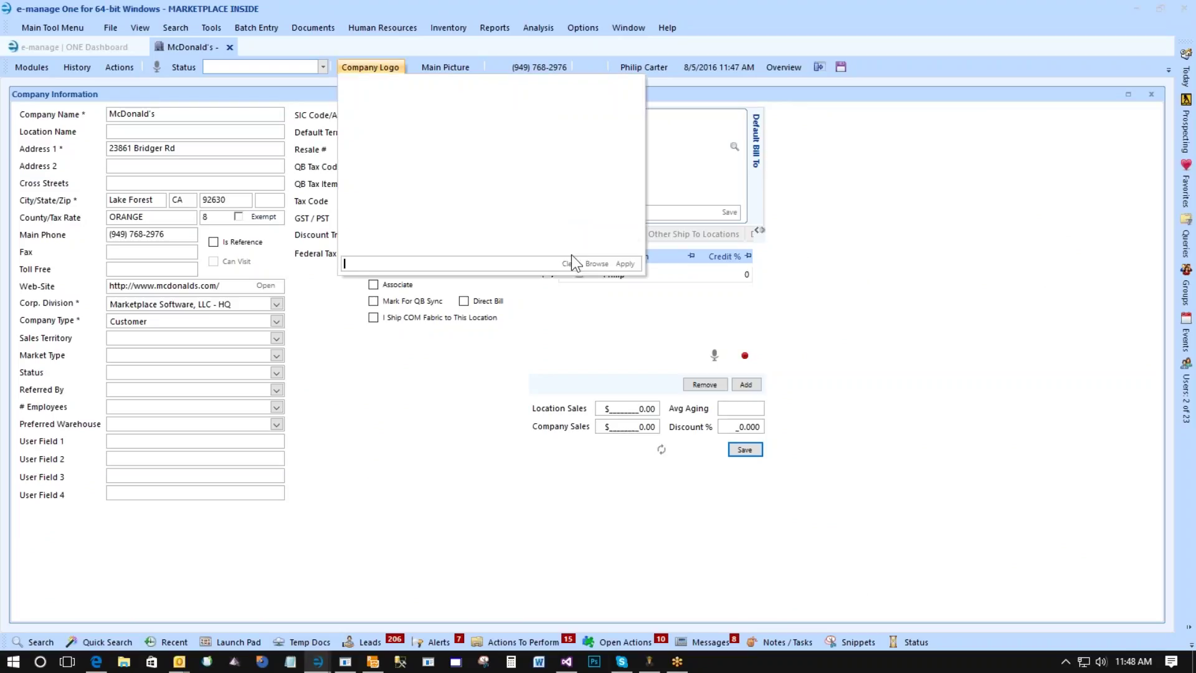
click(593, 264)
scroll(404, 215, up, 1)
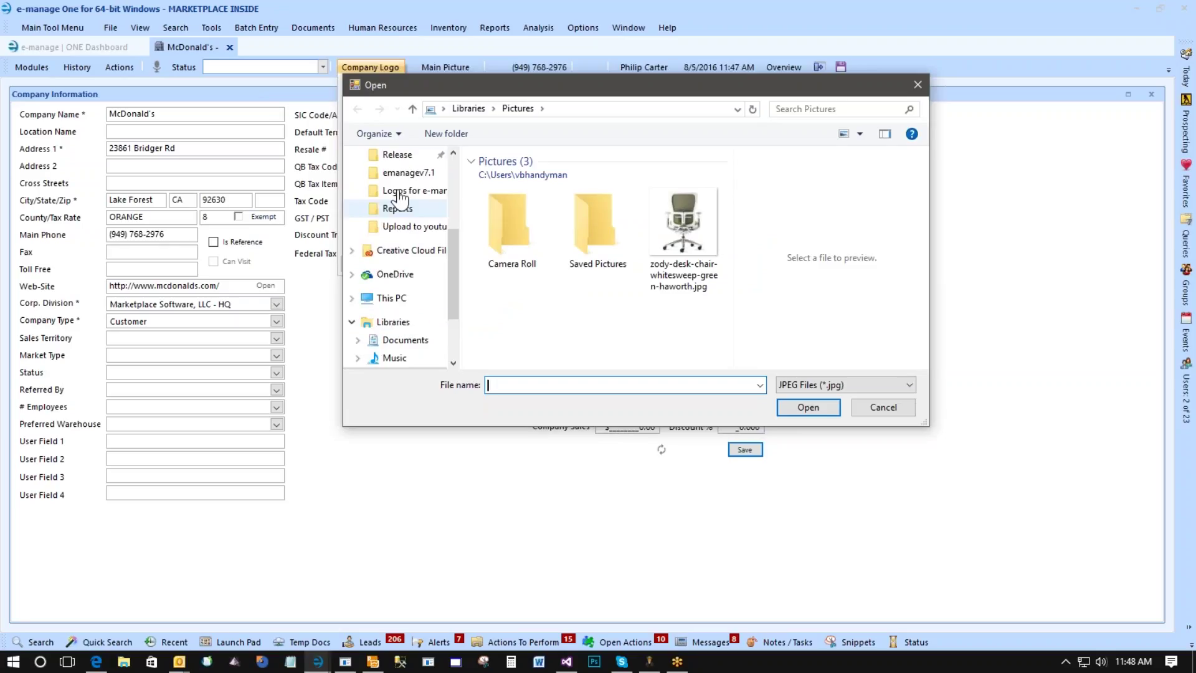
click(404, 191)
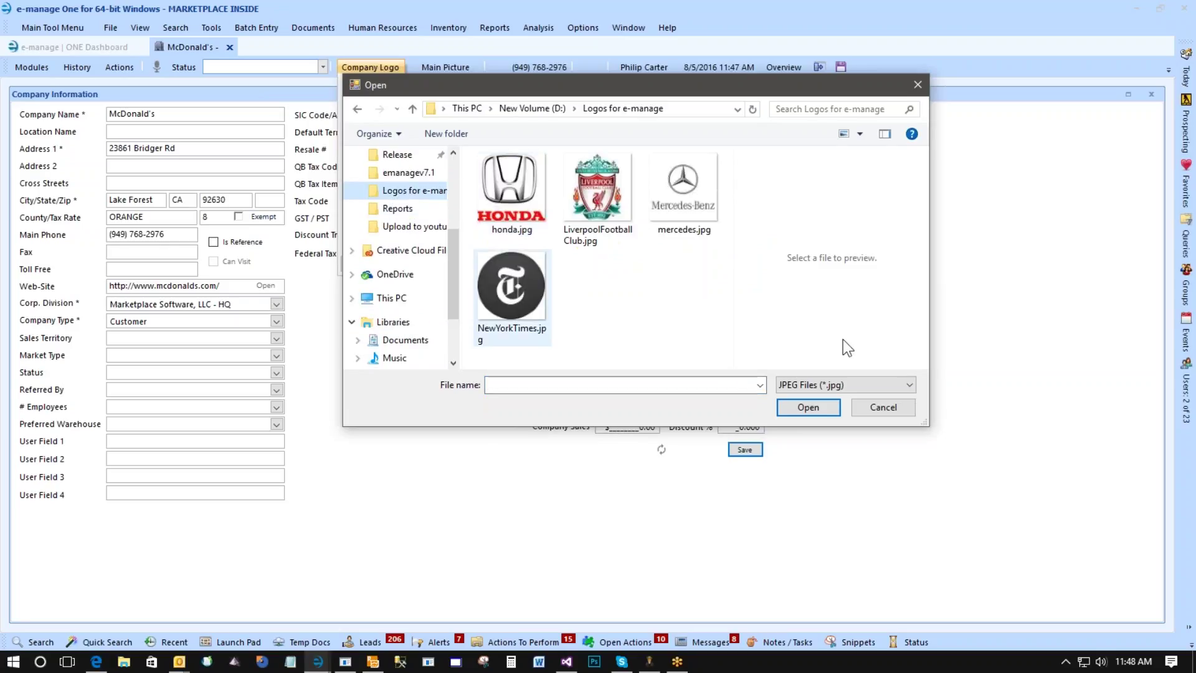
click(817, 385)
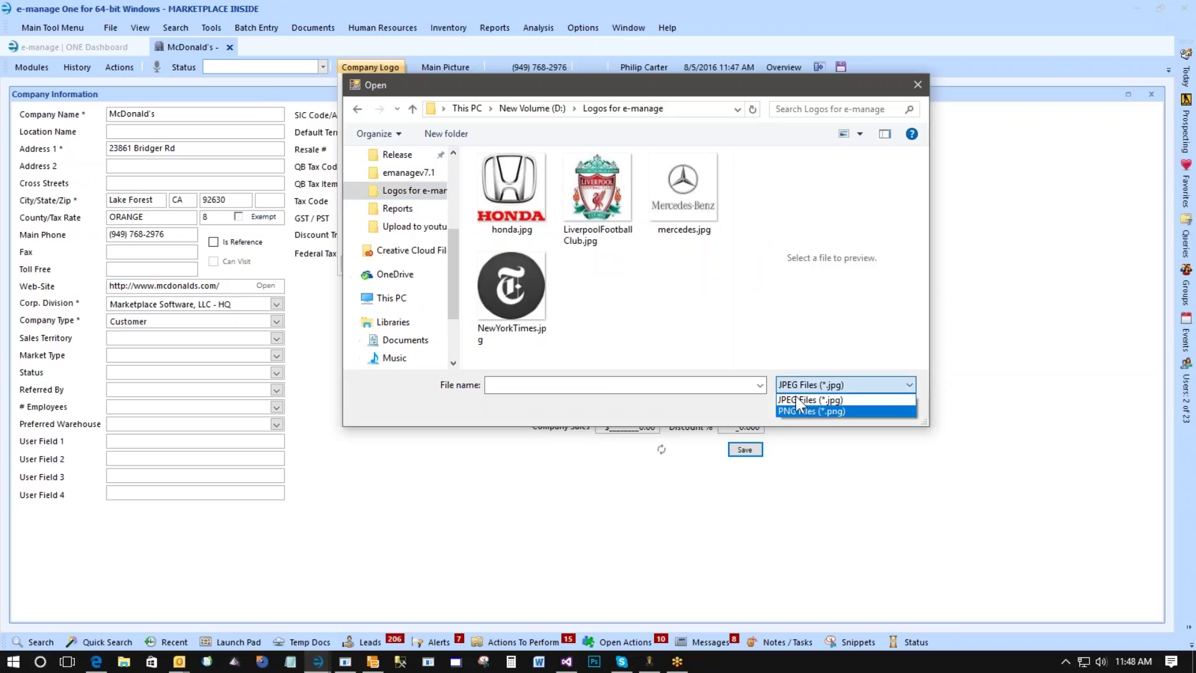
click(810, 411)
scroll(619, 283, down, 1)
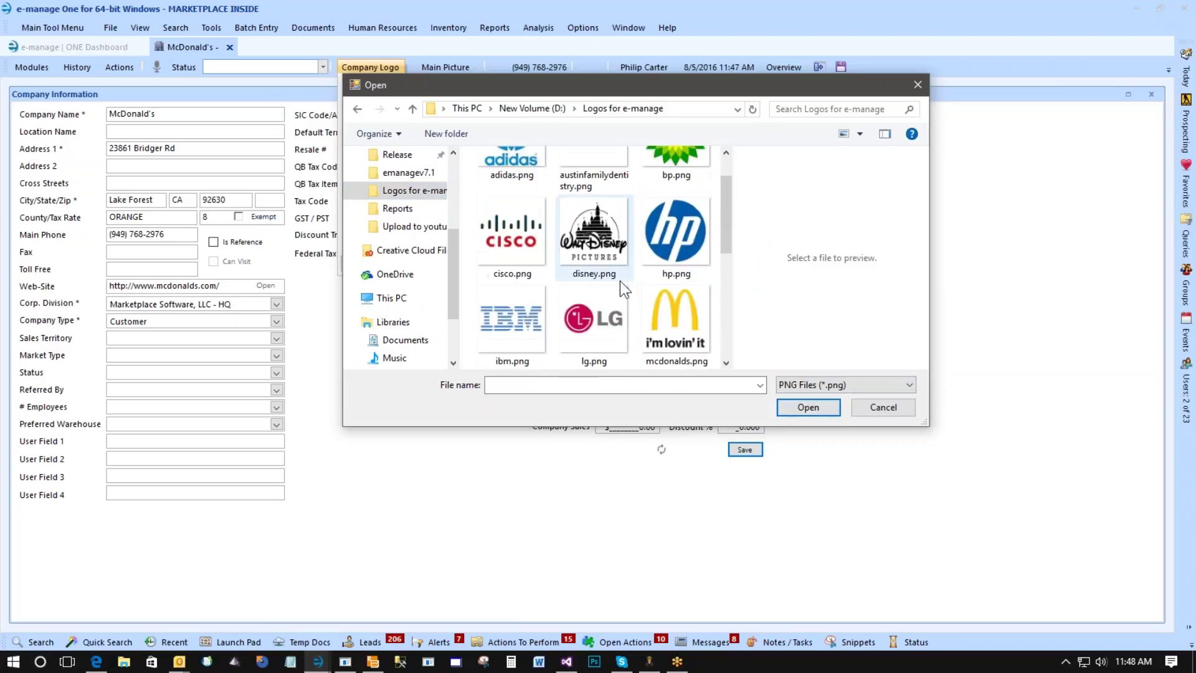
click(685, 326)
double_click(685, 326)
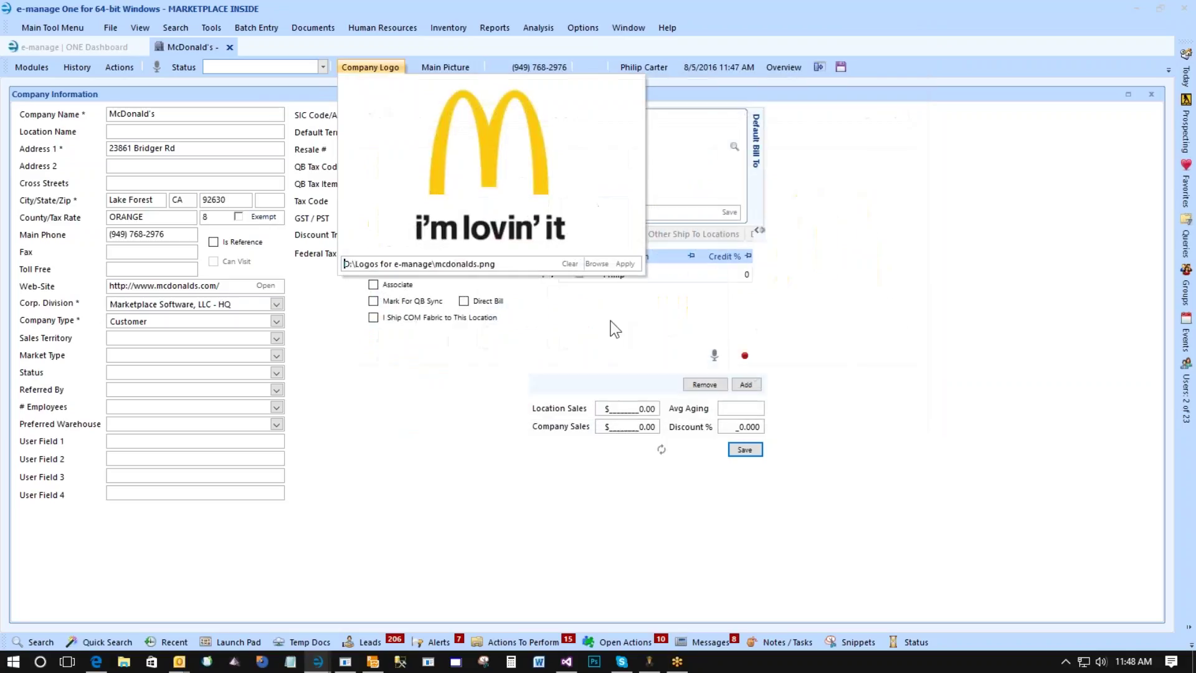
click(622, 266)
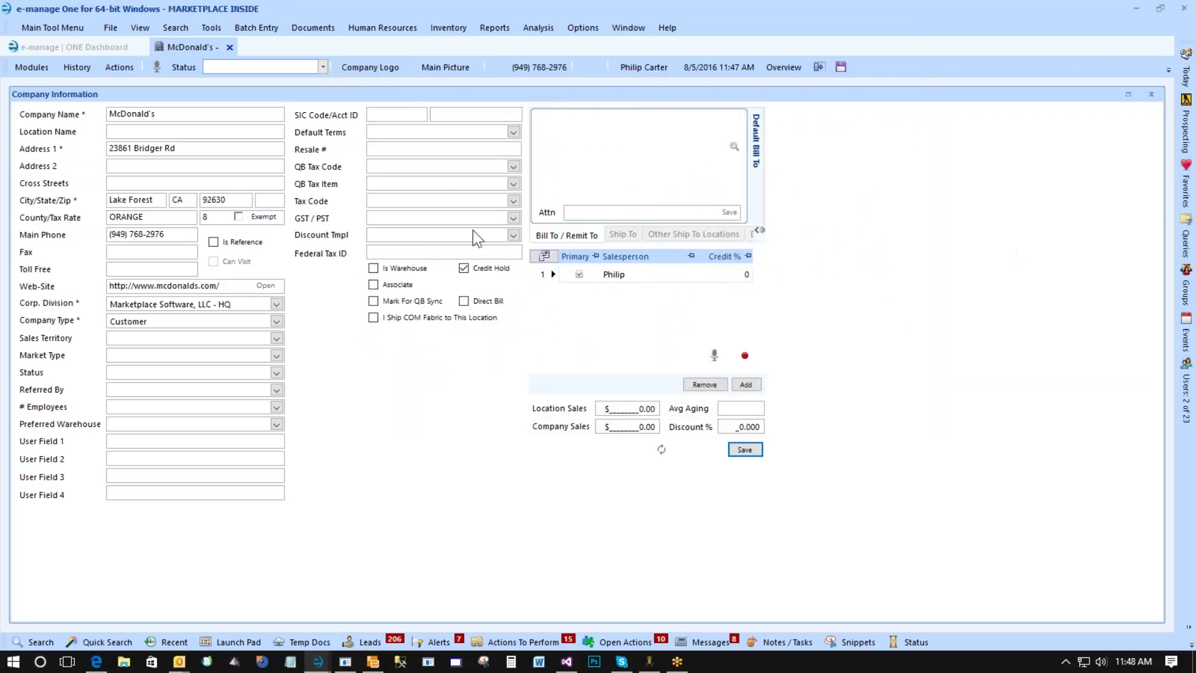
Start a new McDonald's project: type Other, status Demo, probability 100, decision date 08/25/2016.
click(118, 68)
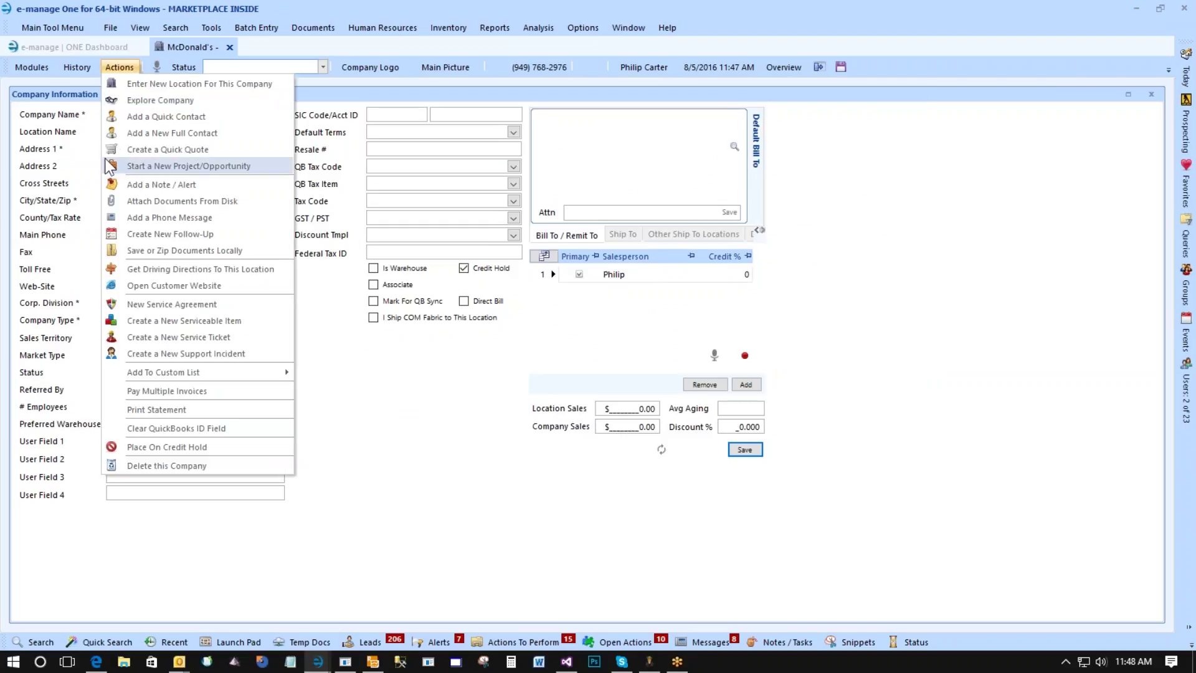
click(110, 166)
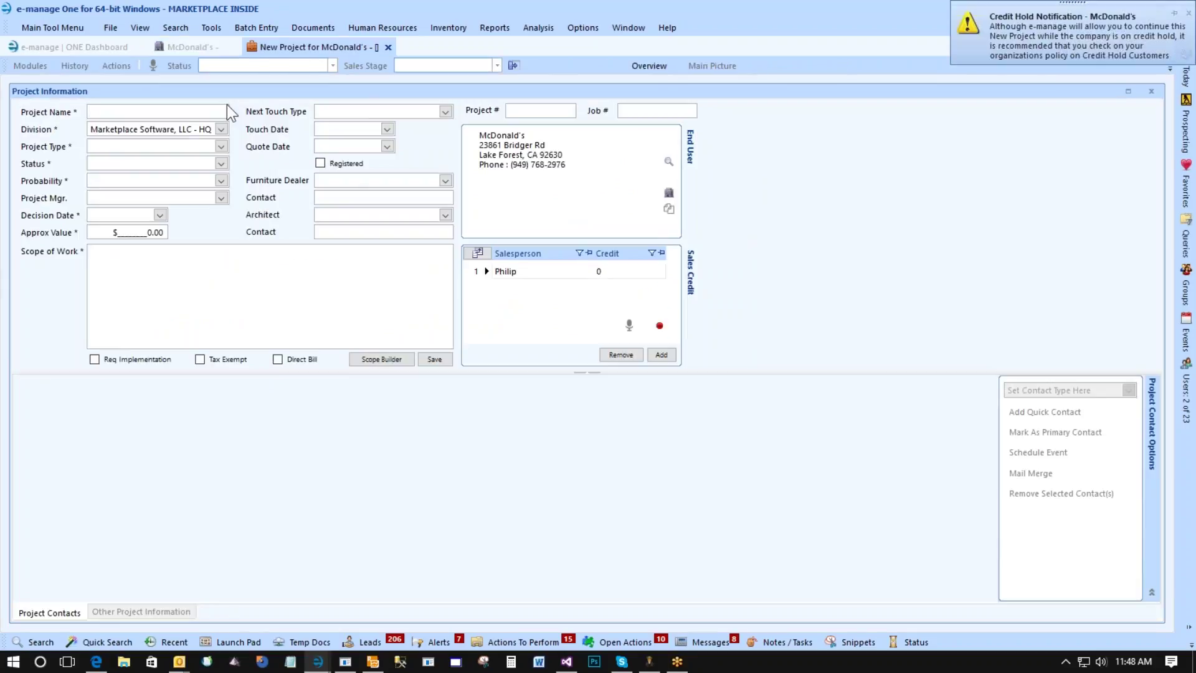
text(Showing)
text( off the new line)
text( item quot)
text(oth)
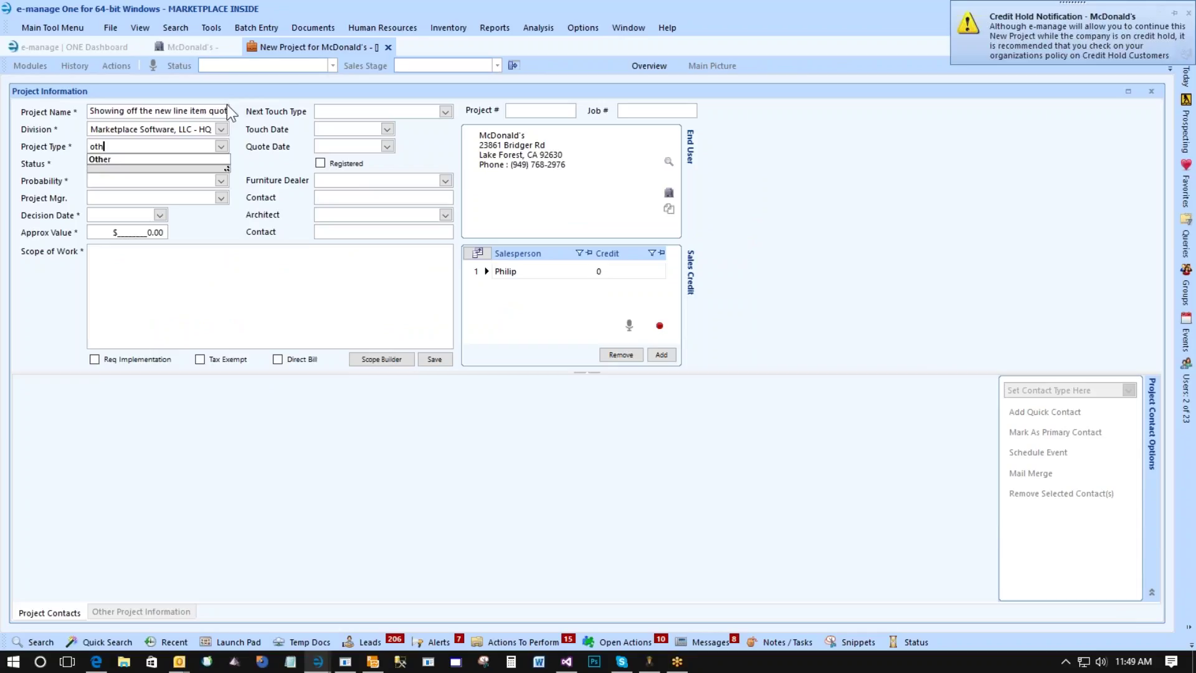
key(Tab)
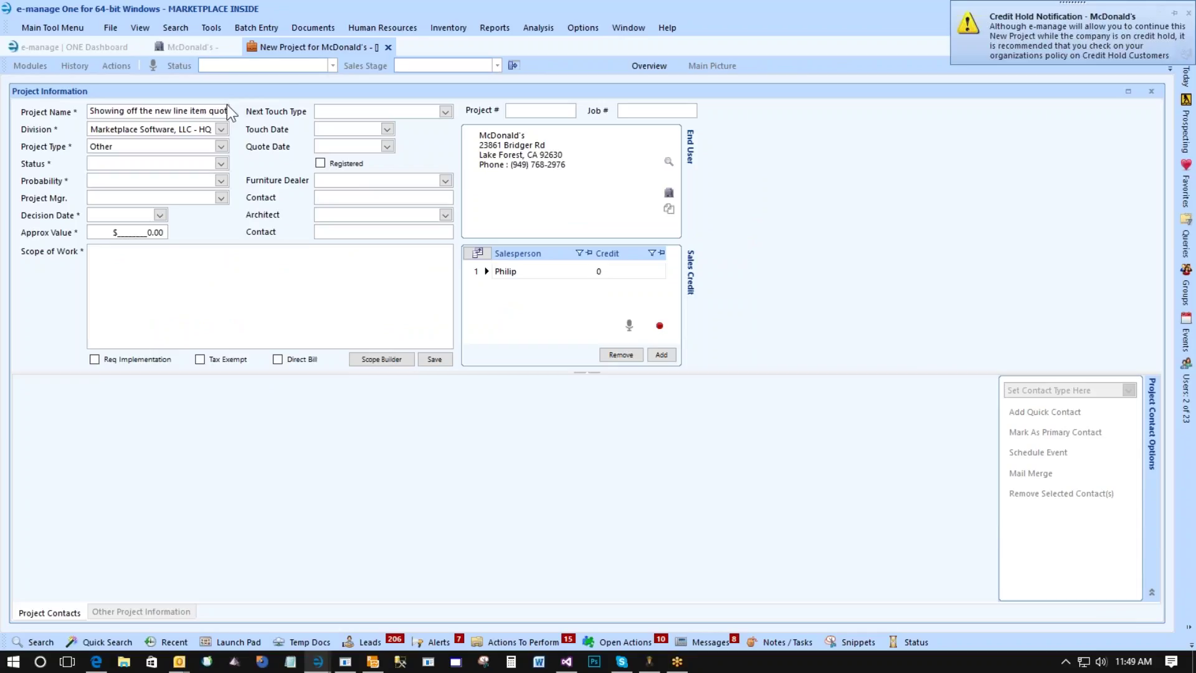
text(de)
key(Tab)
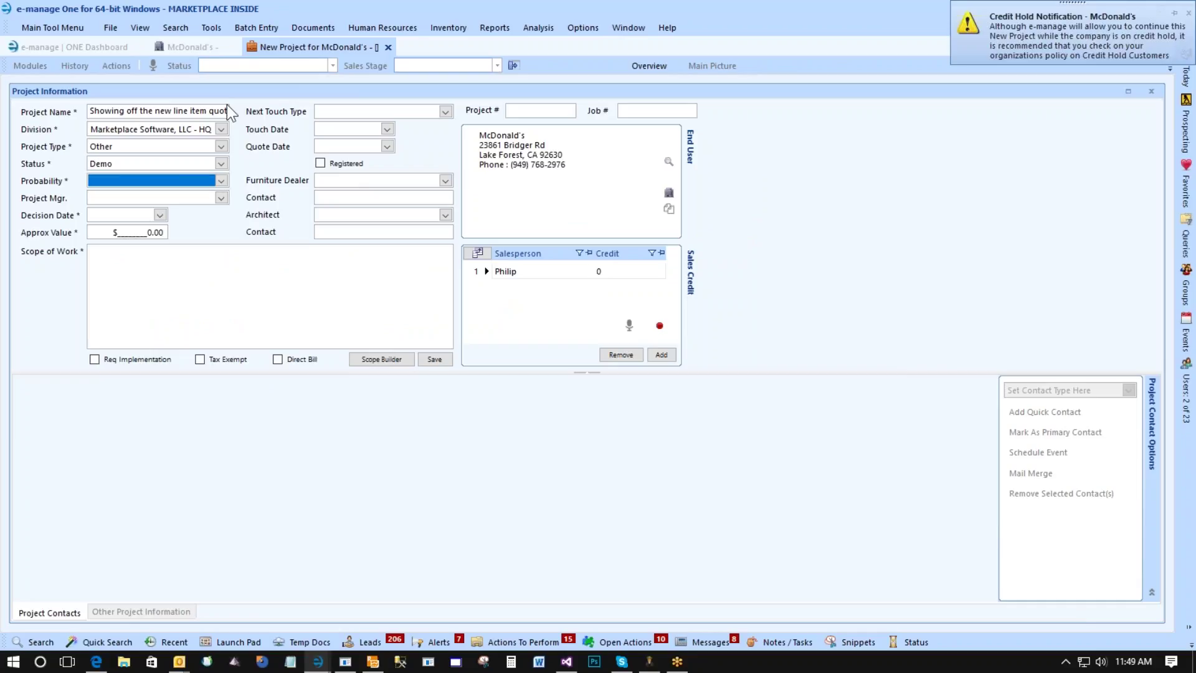
text(100)
key(Tab)
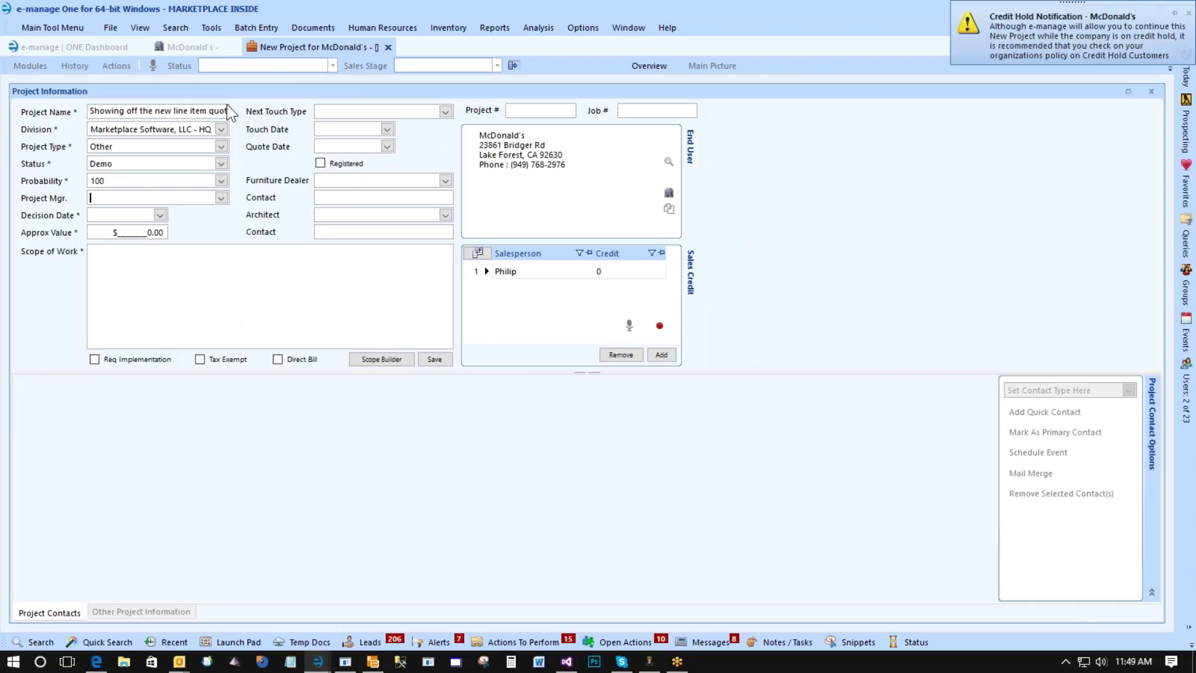
key(Tab)
key(t)
click(160, 215)
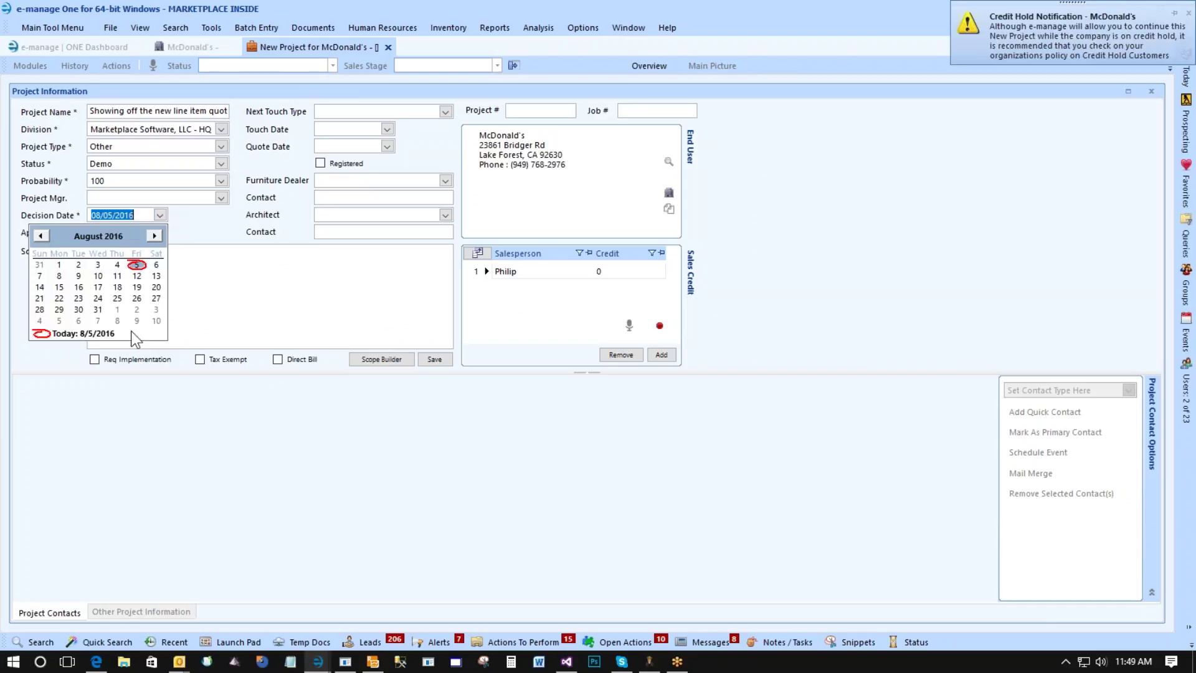
click(119, 304)
Enter scope 'New Line Item quote options', tick Req Implementation, give the salesperson 100% credit, and save.
click(147, 266)
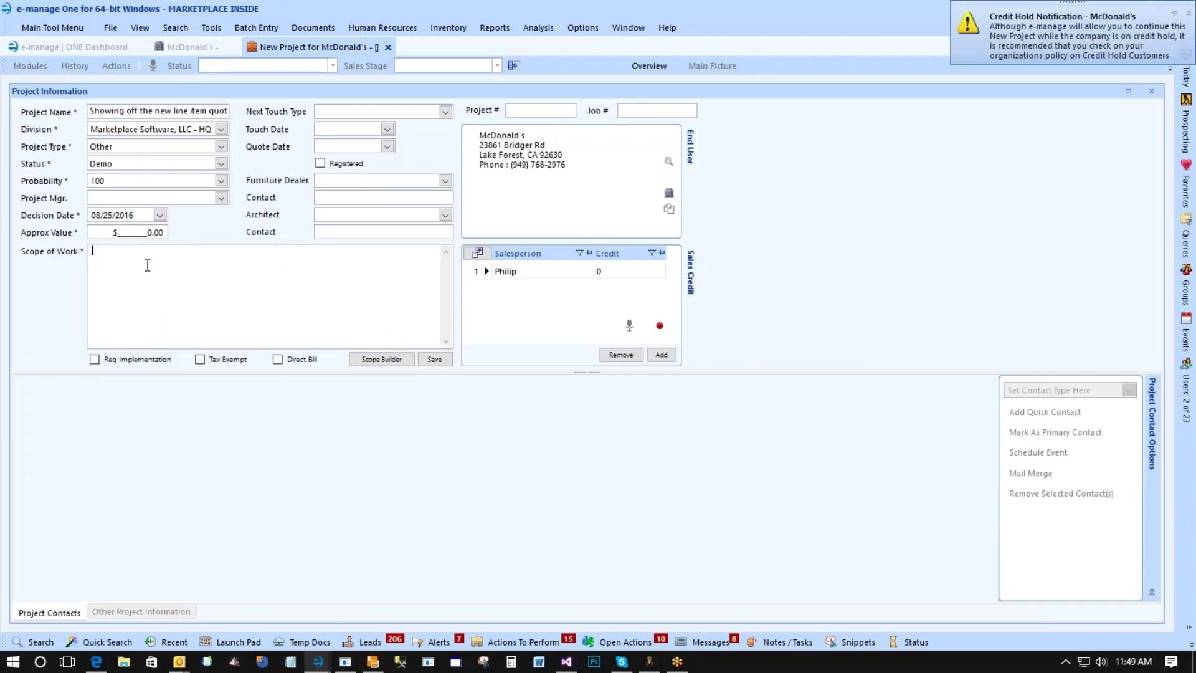
text(New Line It)
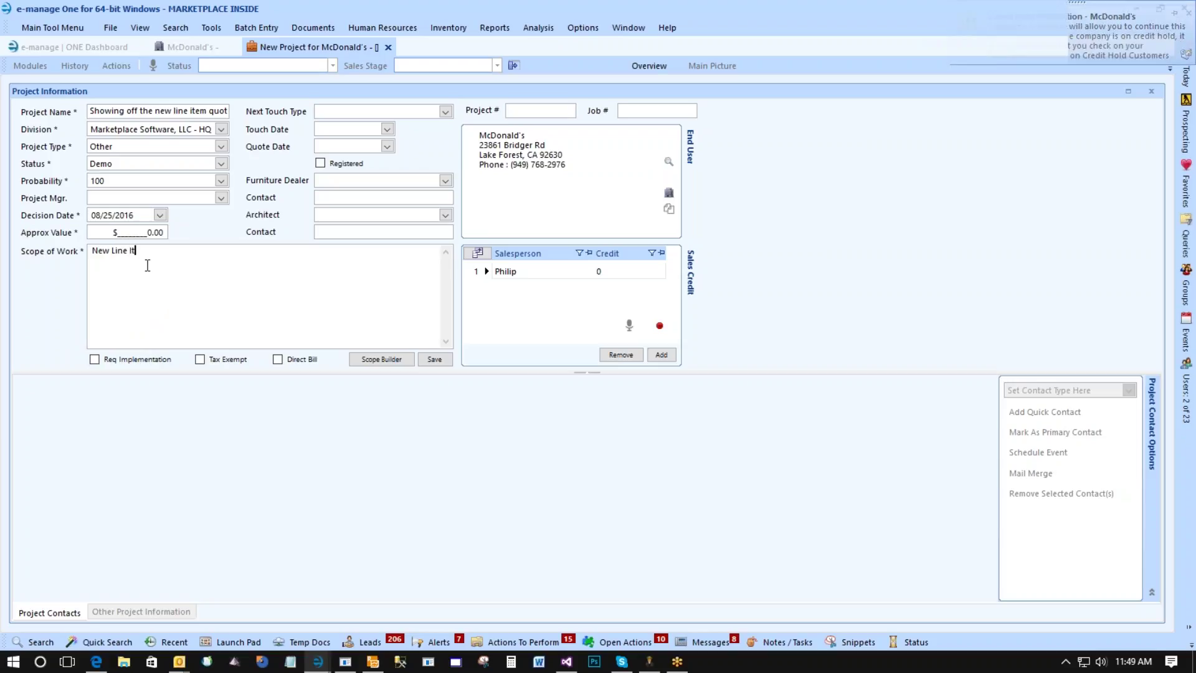
text(em quote o)
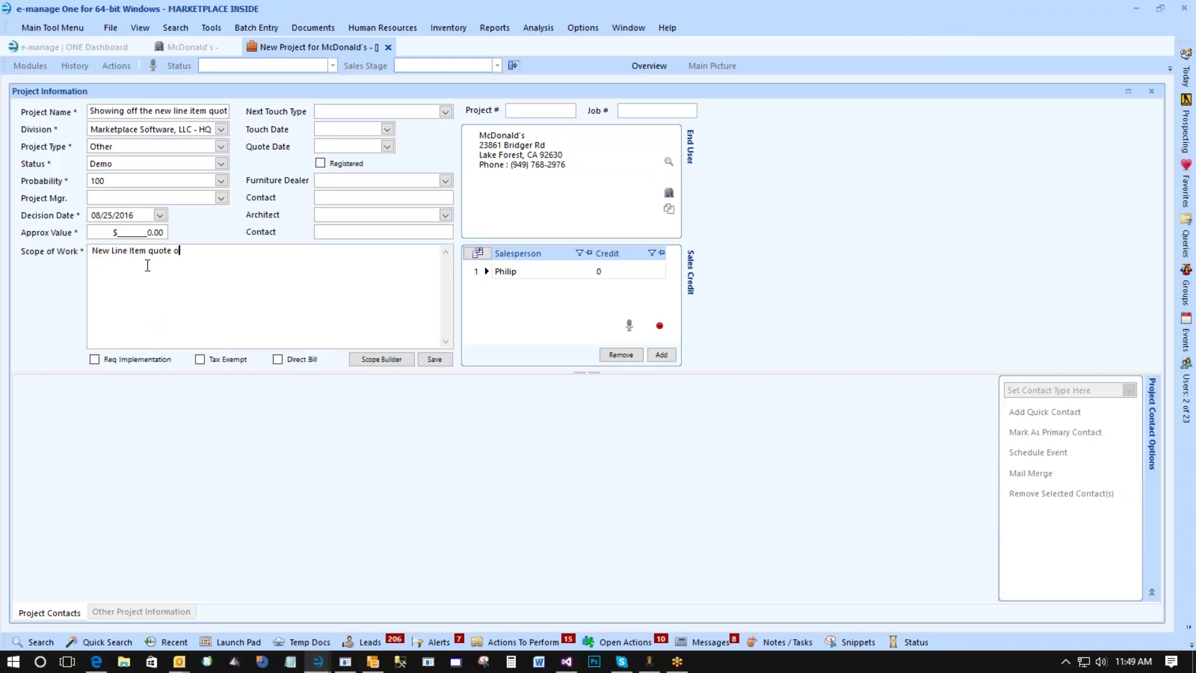
text(ptions)
click(114, 358)
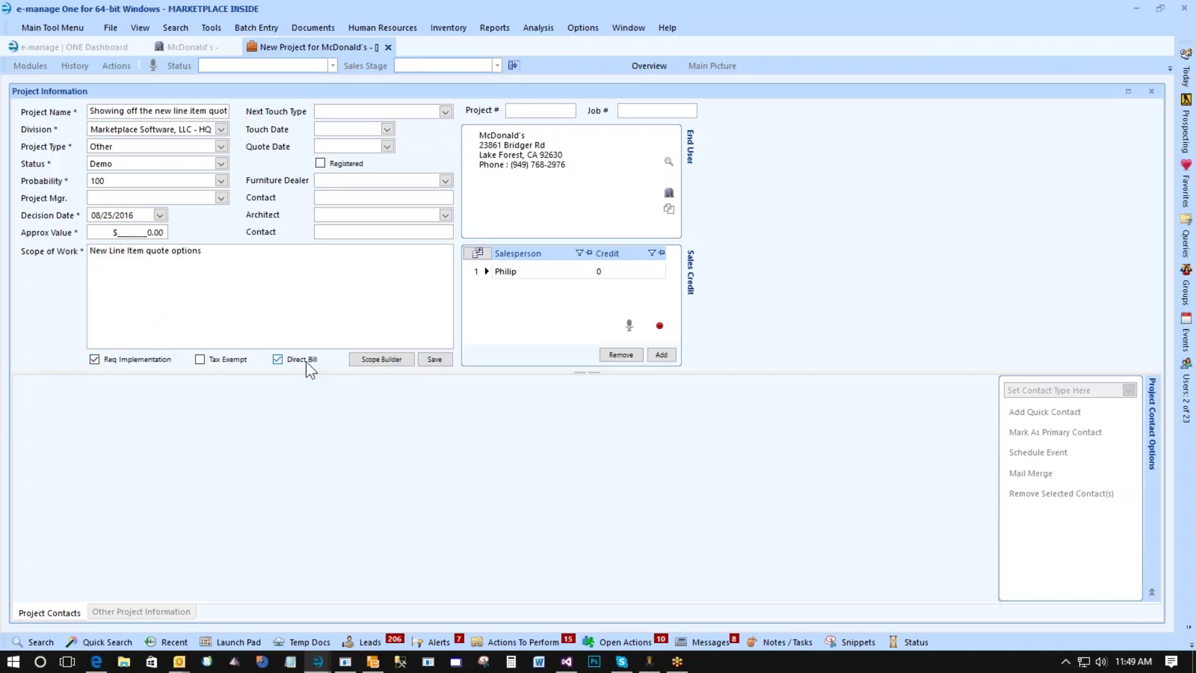
click(615, 269)
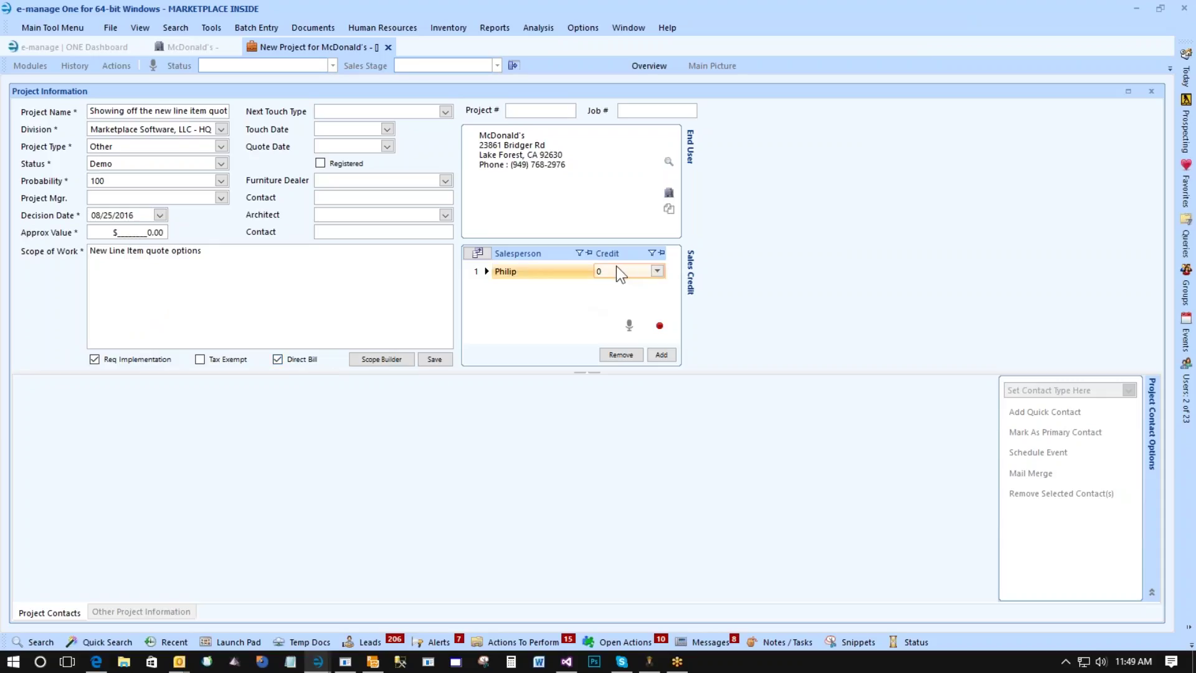
click(657, 270)
click(627, 284)
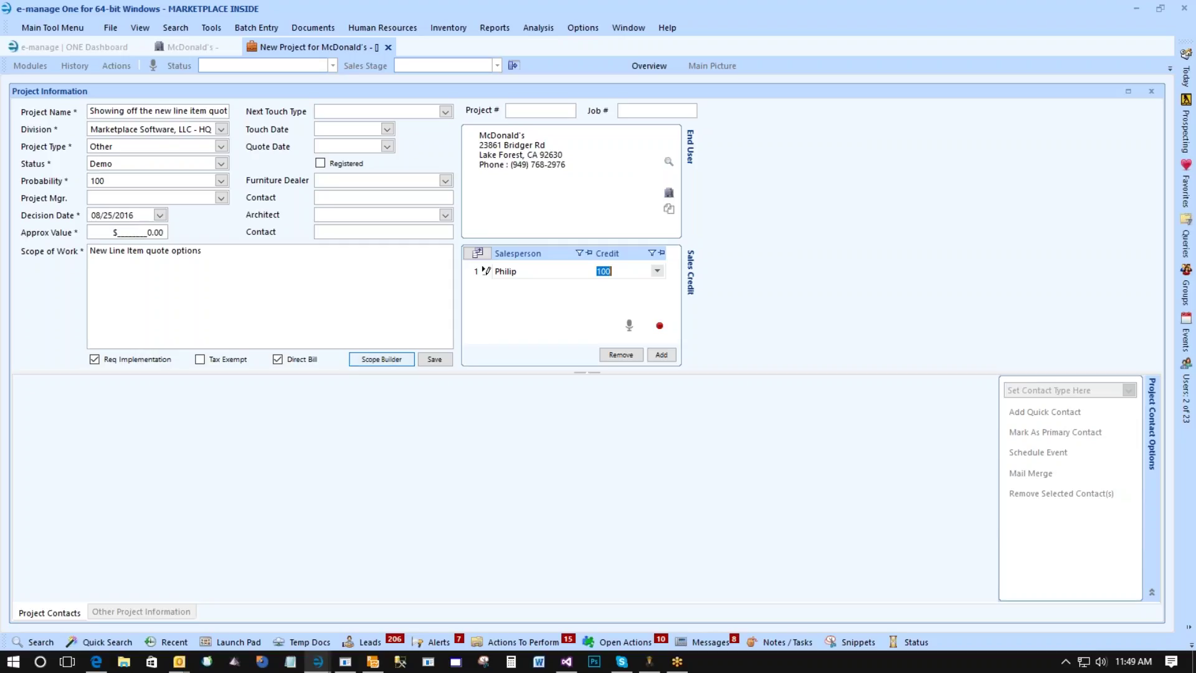
click(435, 359)
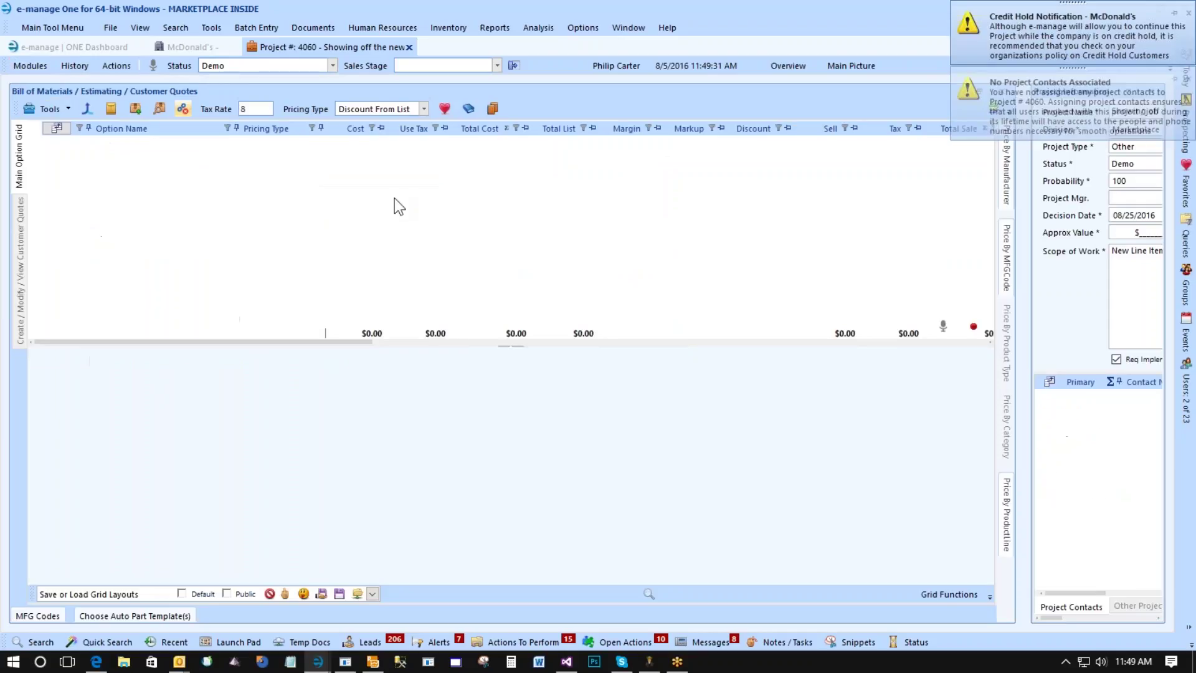
Add a new bill-of-materials option, rename its phase Furniture, and begin naming the option McDonald.
click(37, 110)
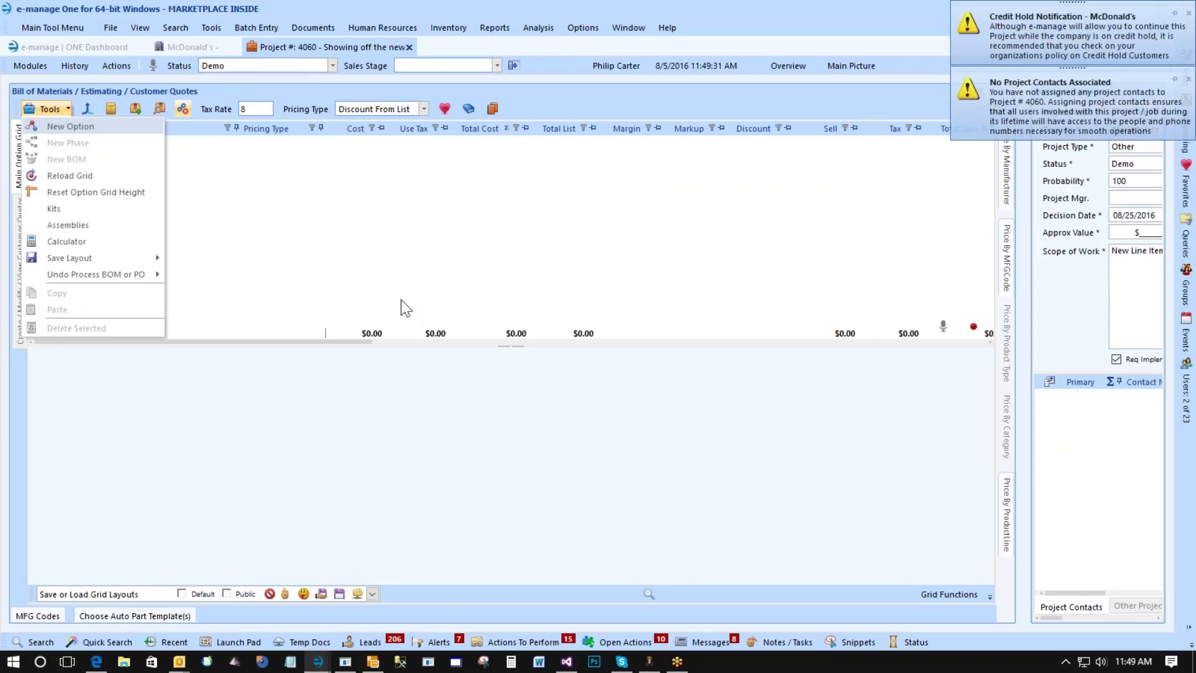
key(Return)
key(Return)
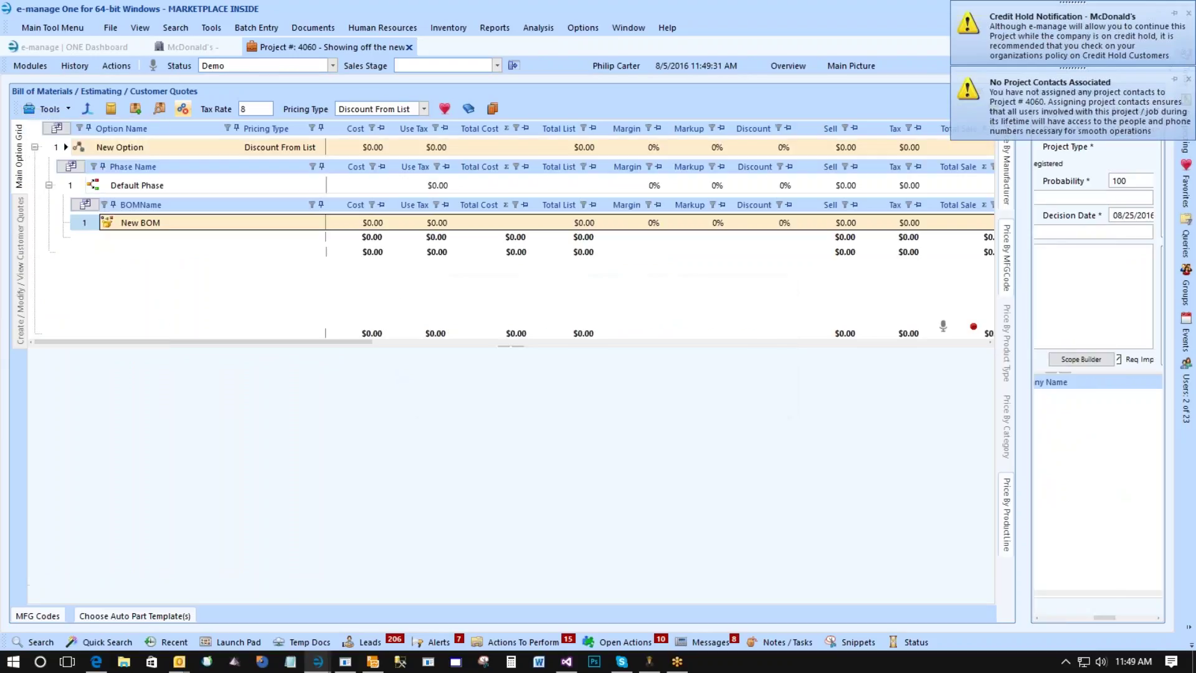
text(Fur)
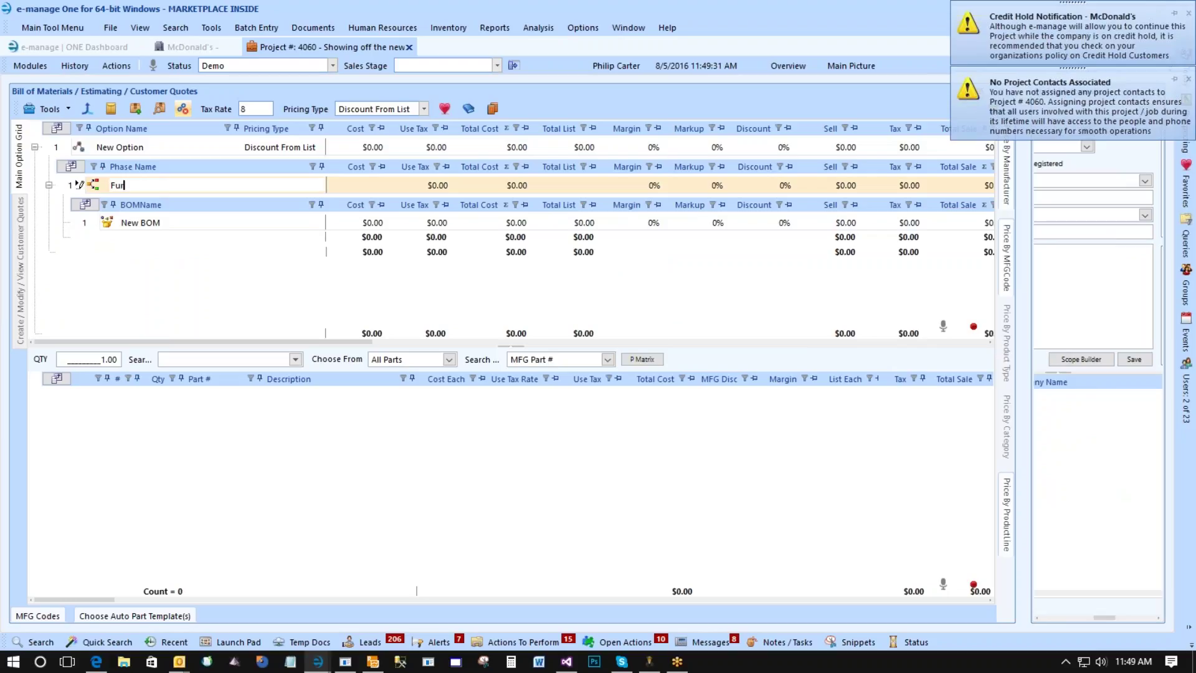
text(niture)
click(142, 146)
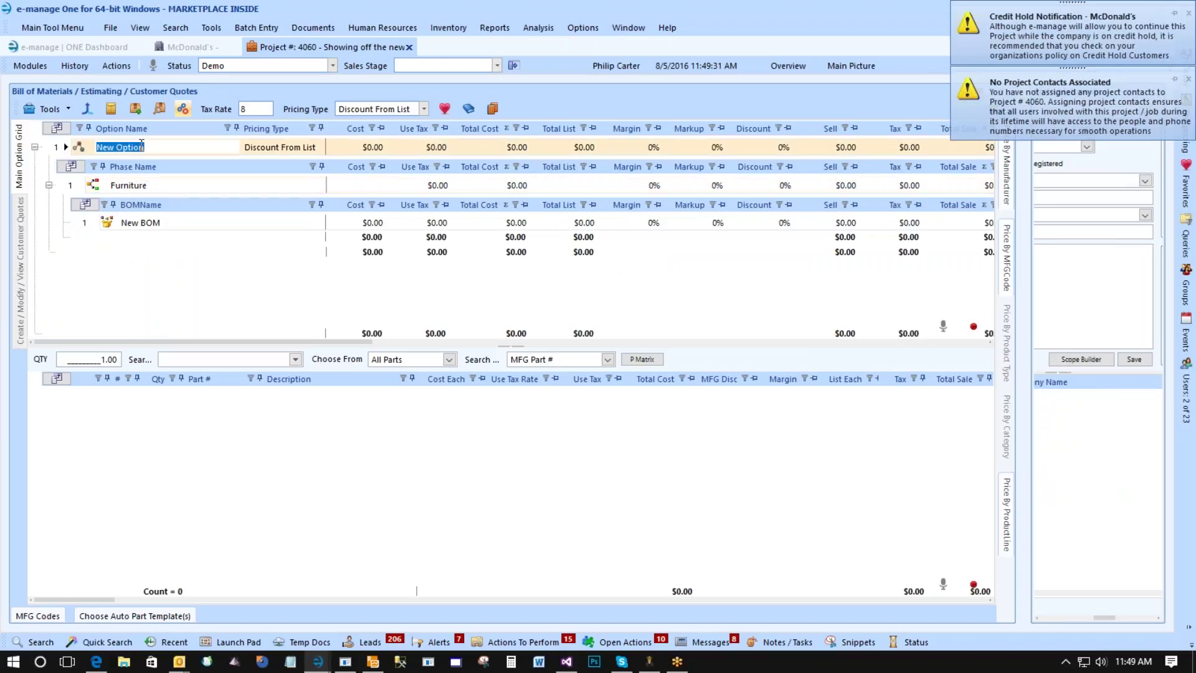
text(McDonald)
Finish naming the option McDonald's Managers Office and open the Zody Task Seating catalog.
text('s Managers Office)
double_click(141, 222)
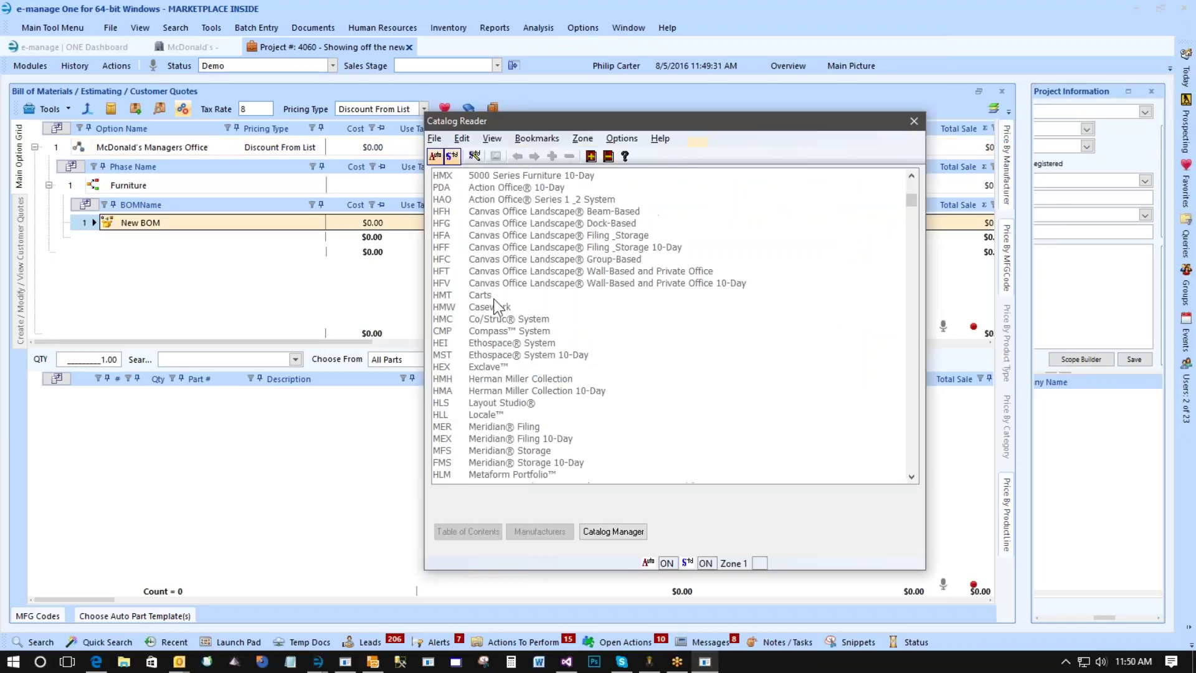
scroll(496, 306, down, 5)
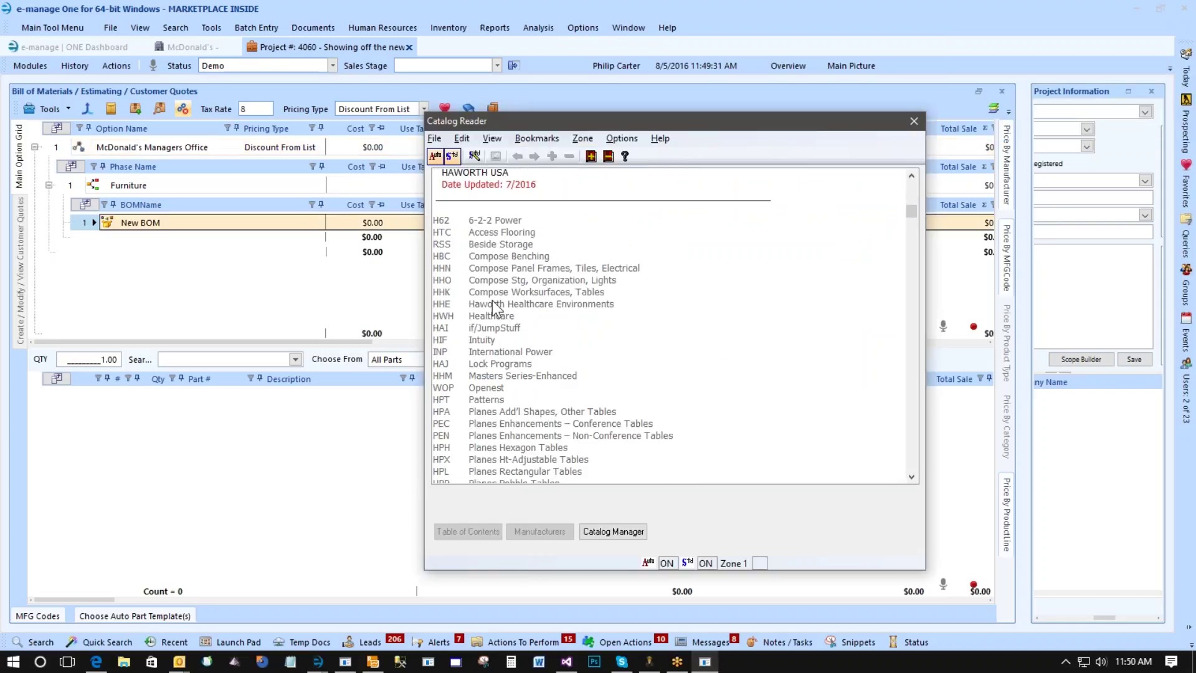
scroll(494, 307, up, 1)
scroll(514, 291, down, 4)
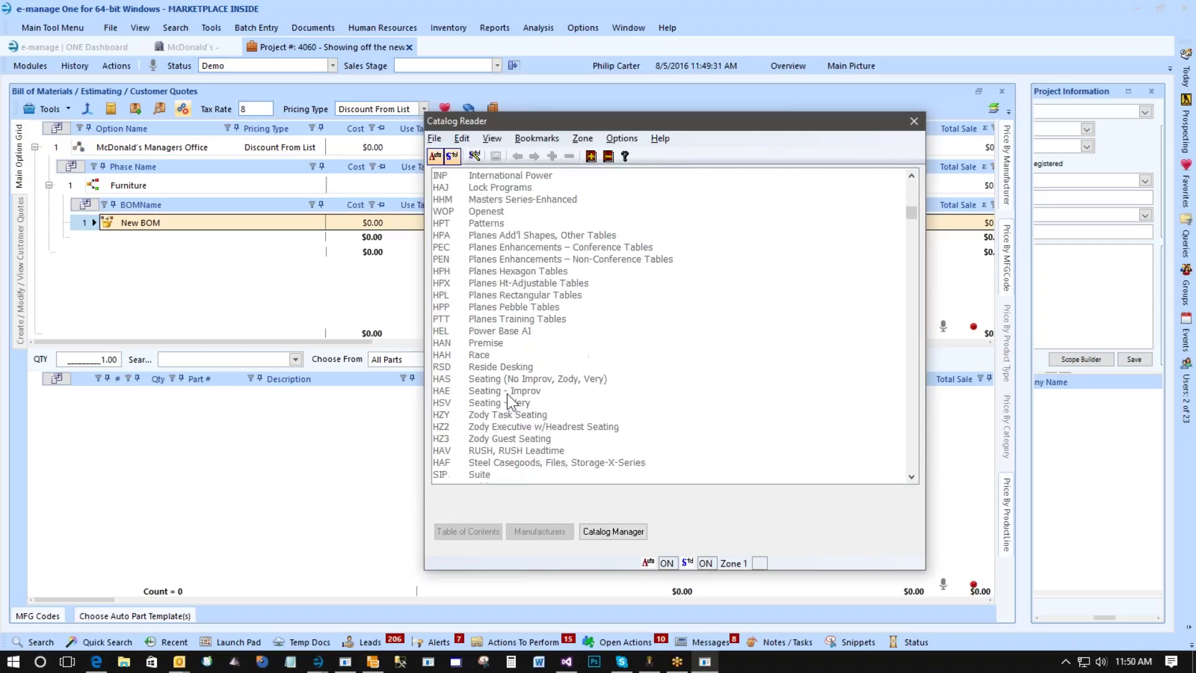
scroll(492, 444, down, 2)
double_click(491, 416)
Drill down to Zody Task Chair, fabric seat, mesh back, gel seat, aluminum base parts.
click(490, 311)
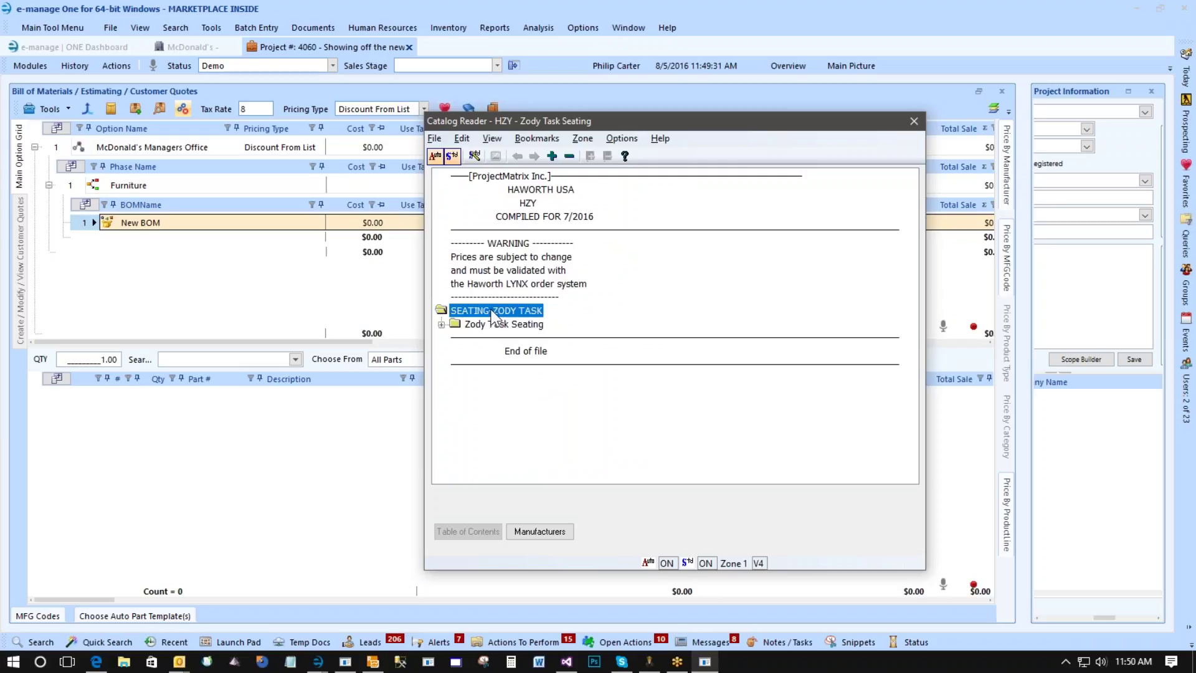
click(496, 326)
click(505, 339)
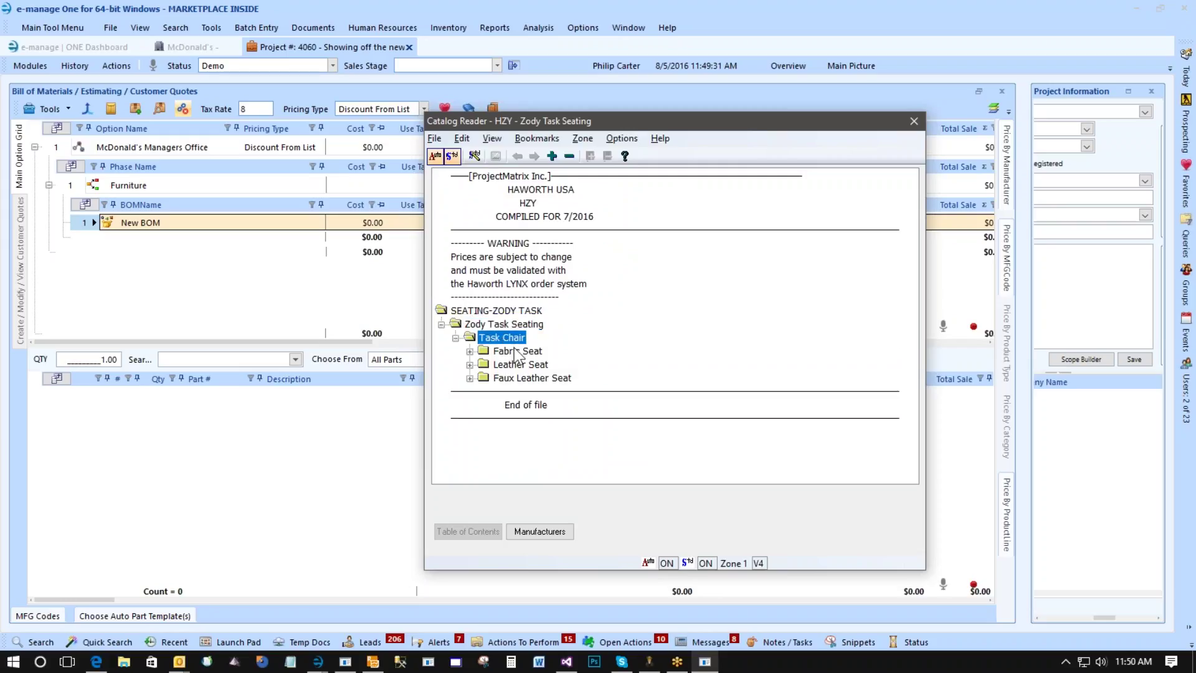
click(514, 352)
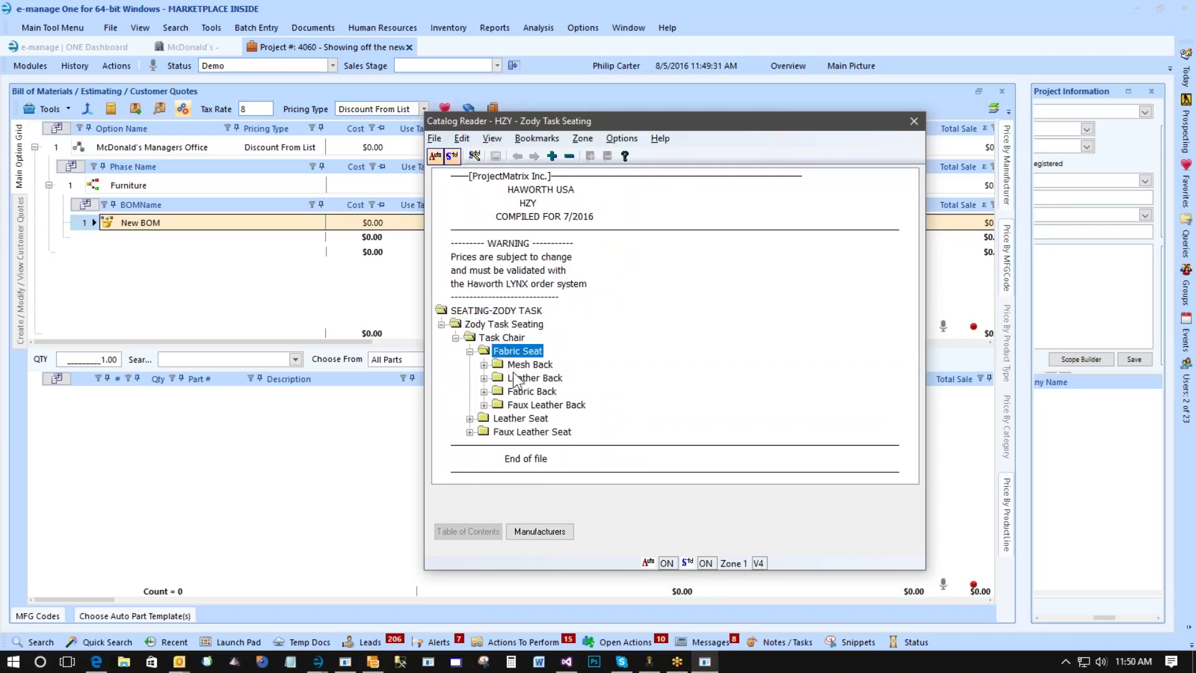
click(526, 365)
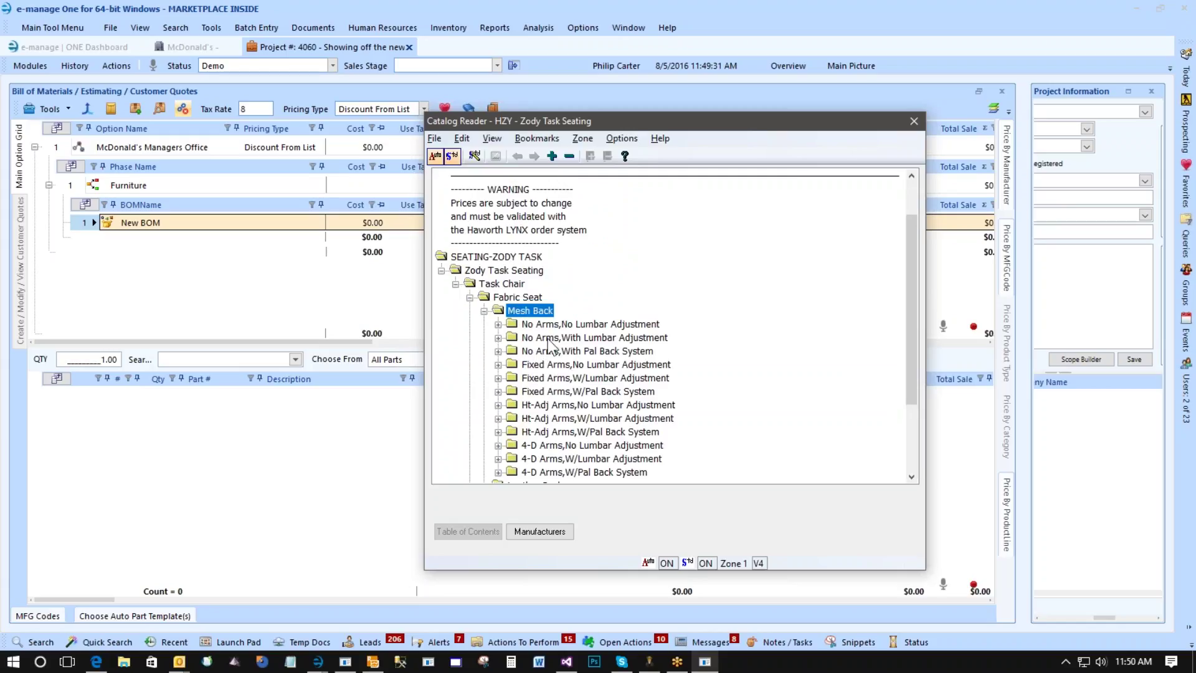
click(549, 338)
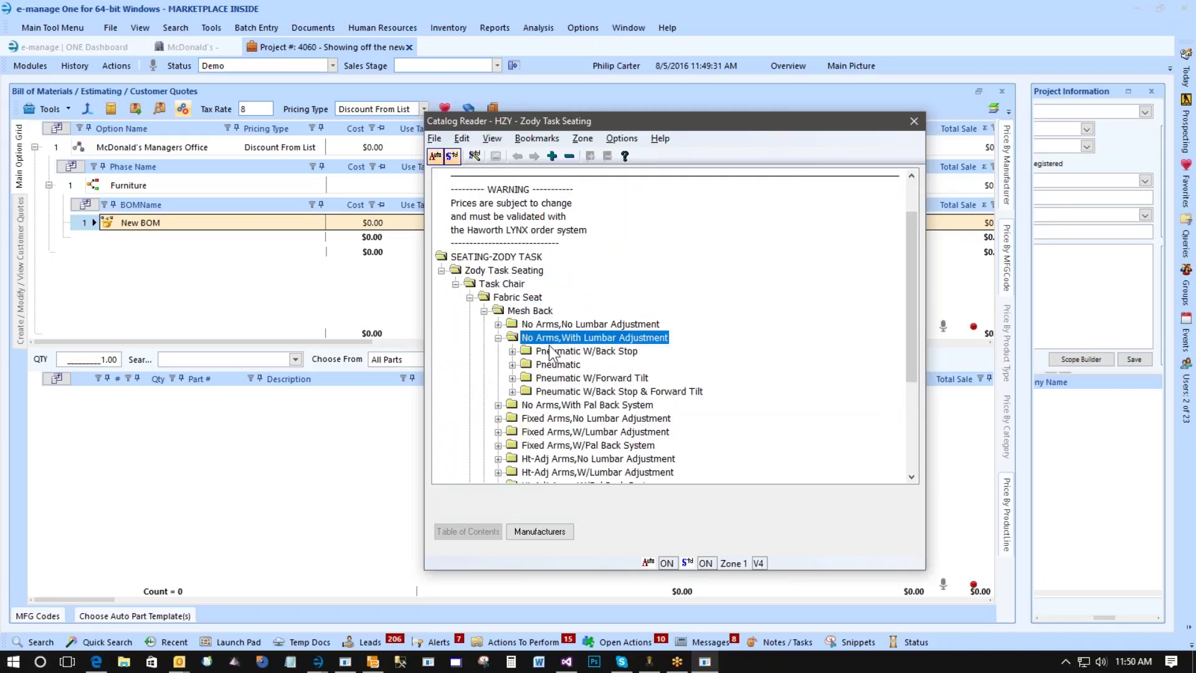
click(551, 351)
click(560, 365)
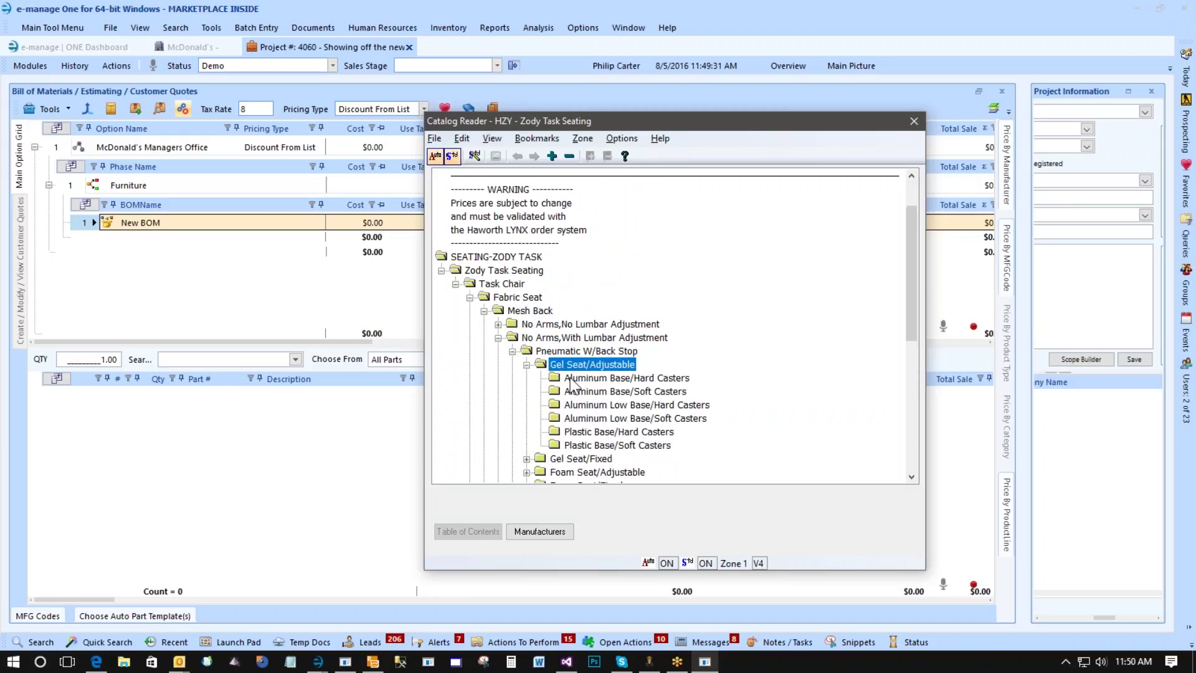
click(573, 378)
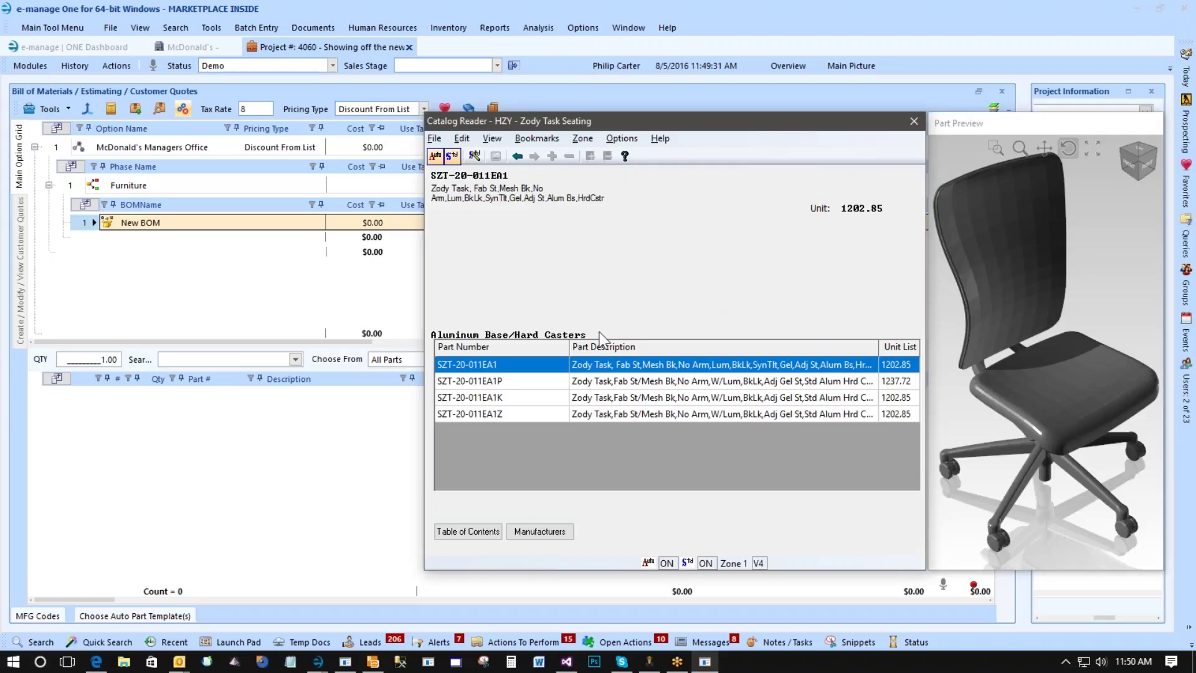
Configure SZT-20-011EA1 with Esoteria seat, Wellness back, Smoke trim, Metallic Silver base, and accept.
double_click(600, 369)
double_click(602, 446)
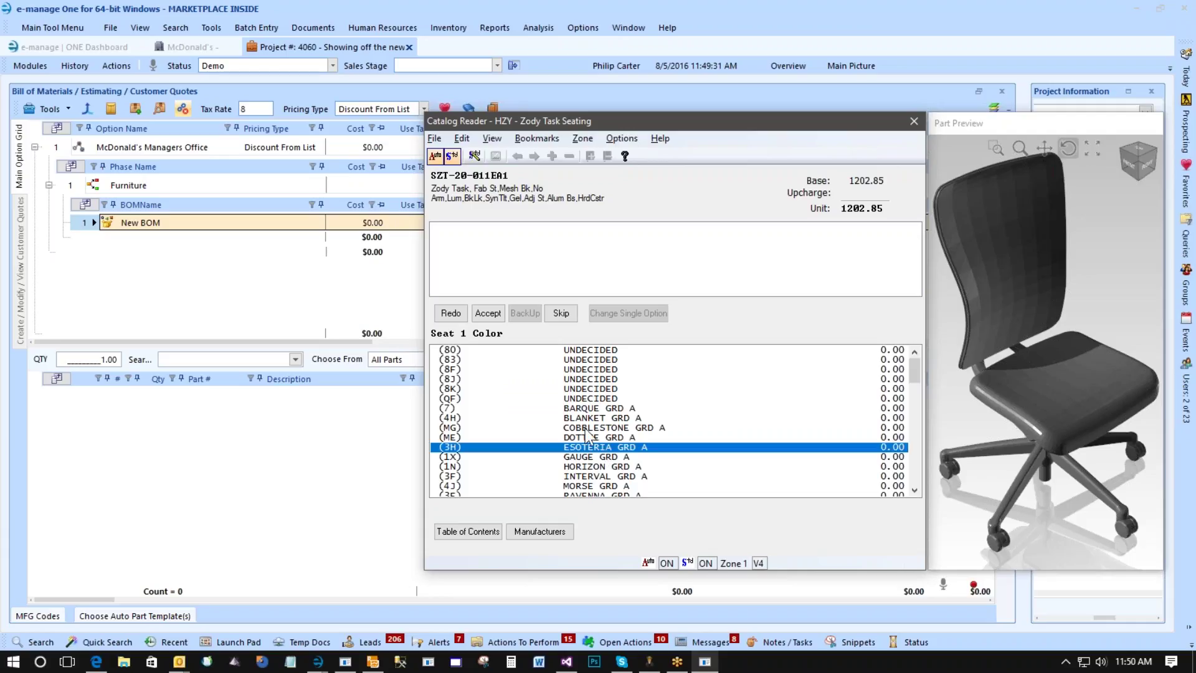
double_click(582, 422)
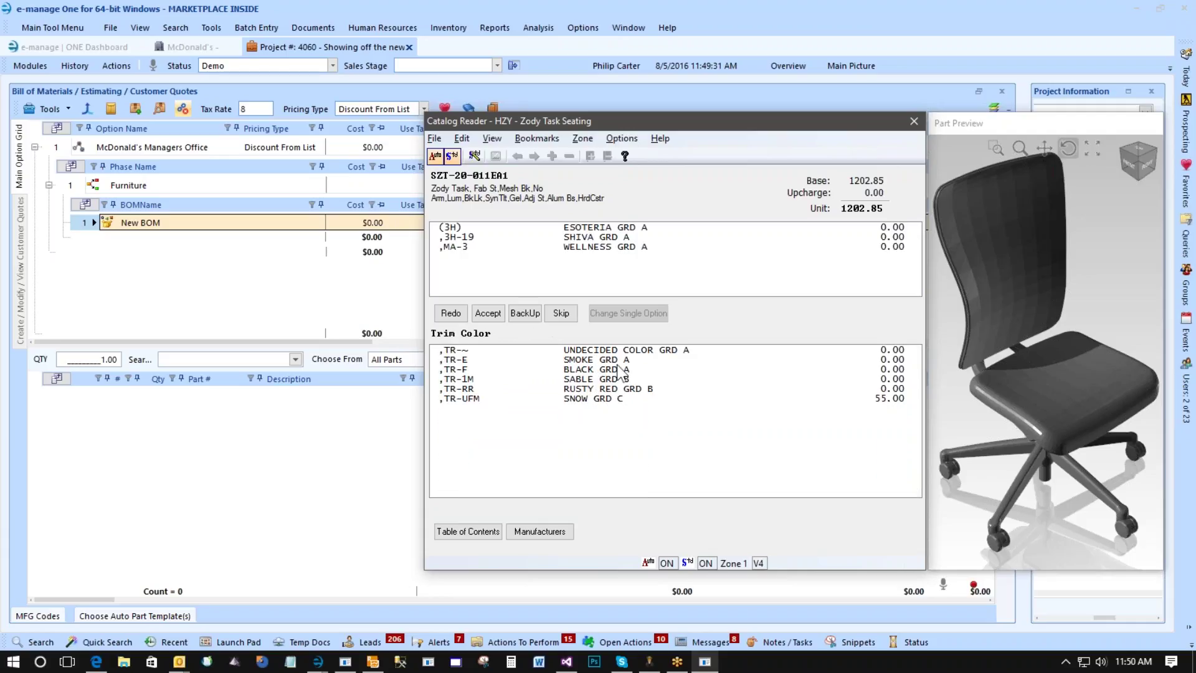
double_click(518, 360)
double_click(643, 380)
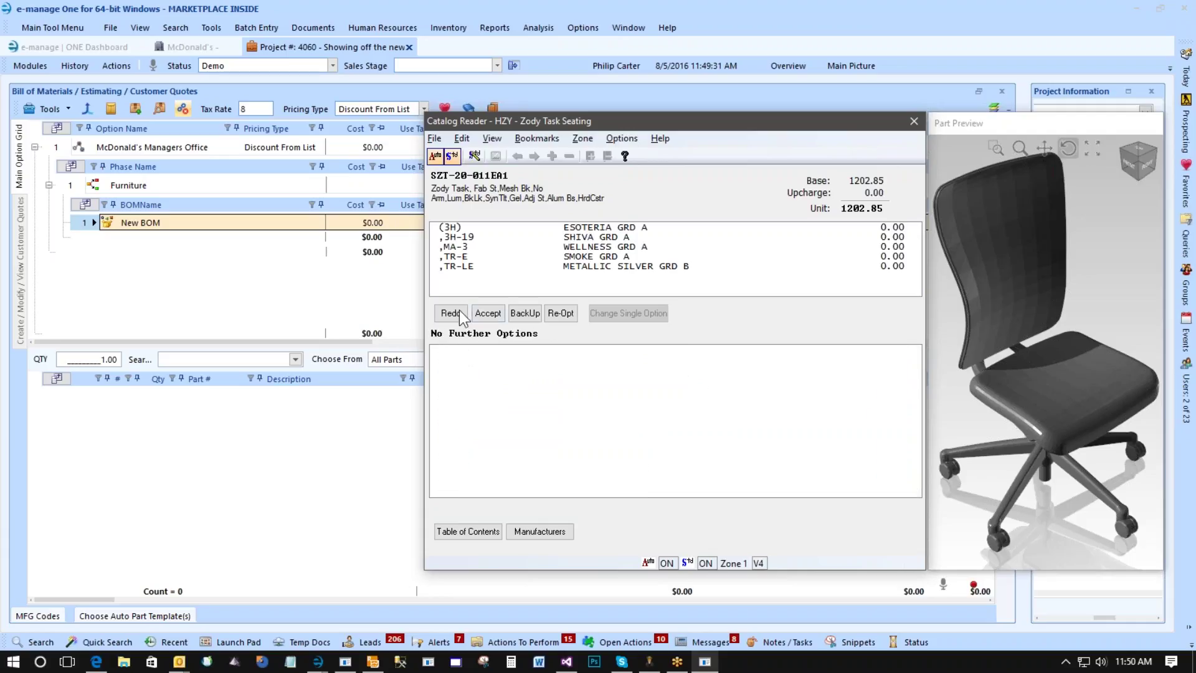
click(489, 313)
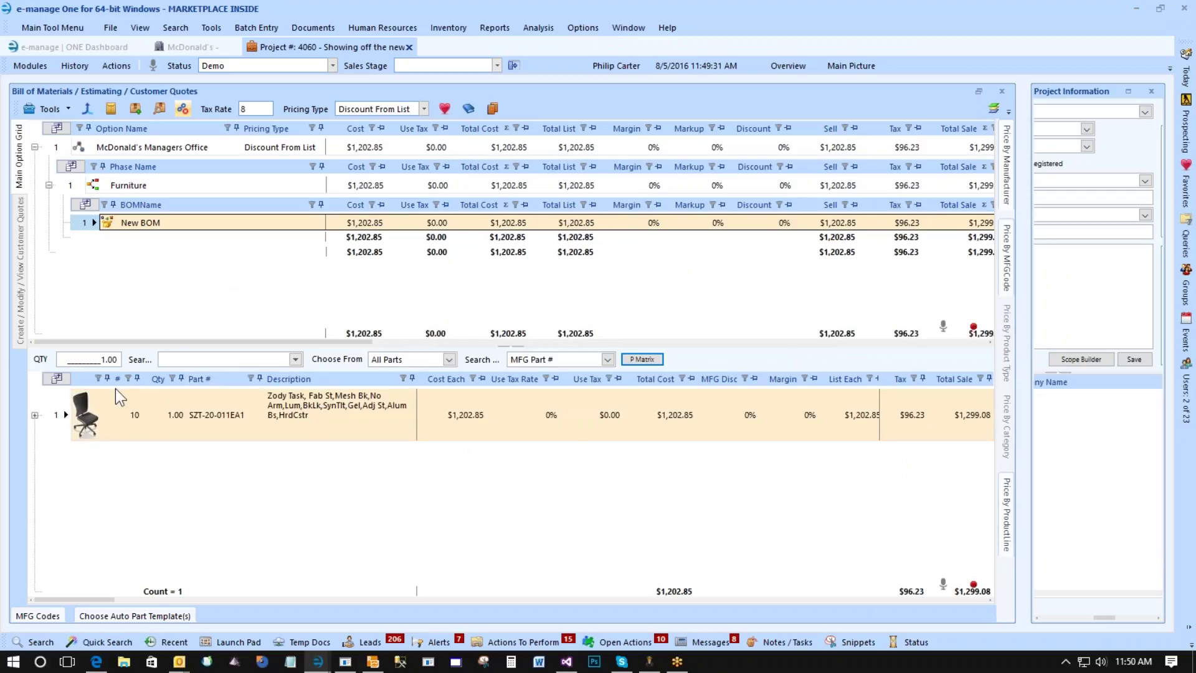
click(212, 27)
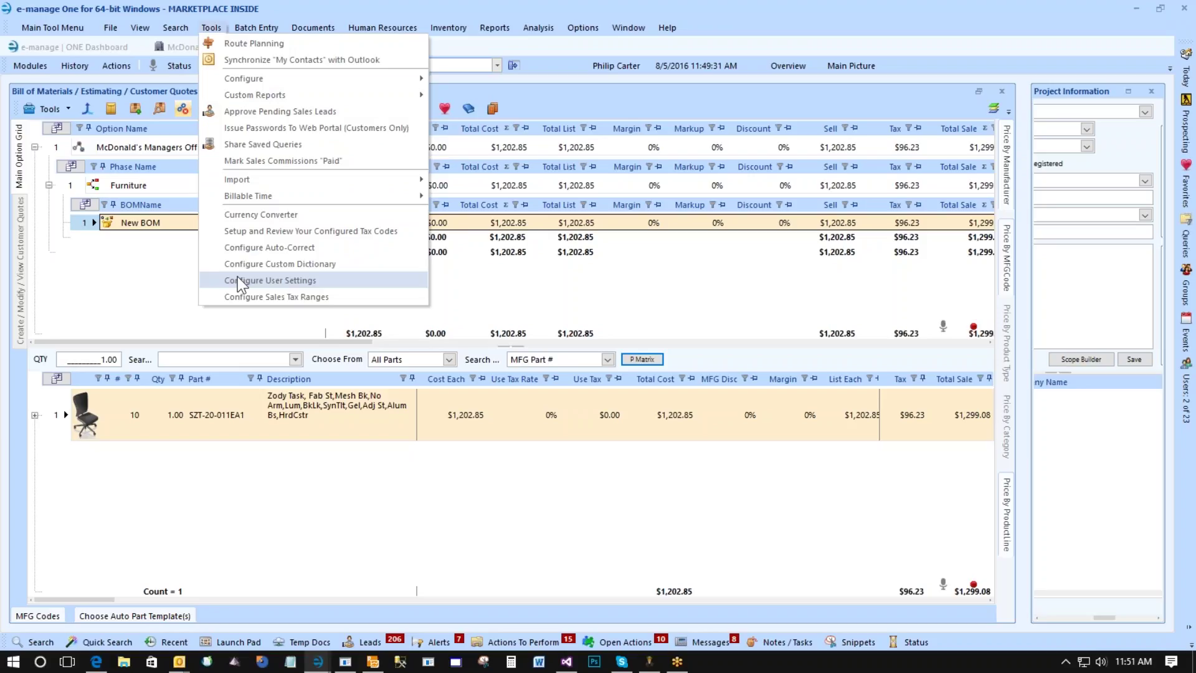
key(Return)
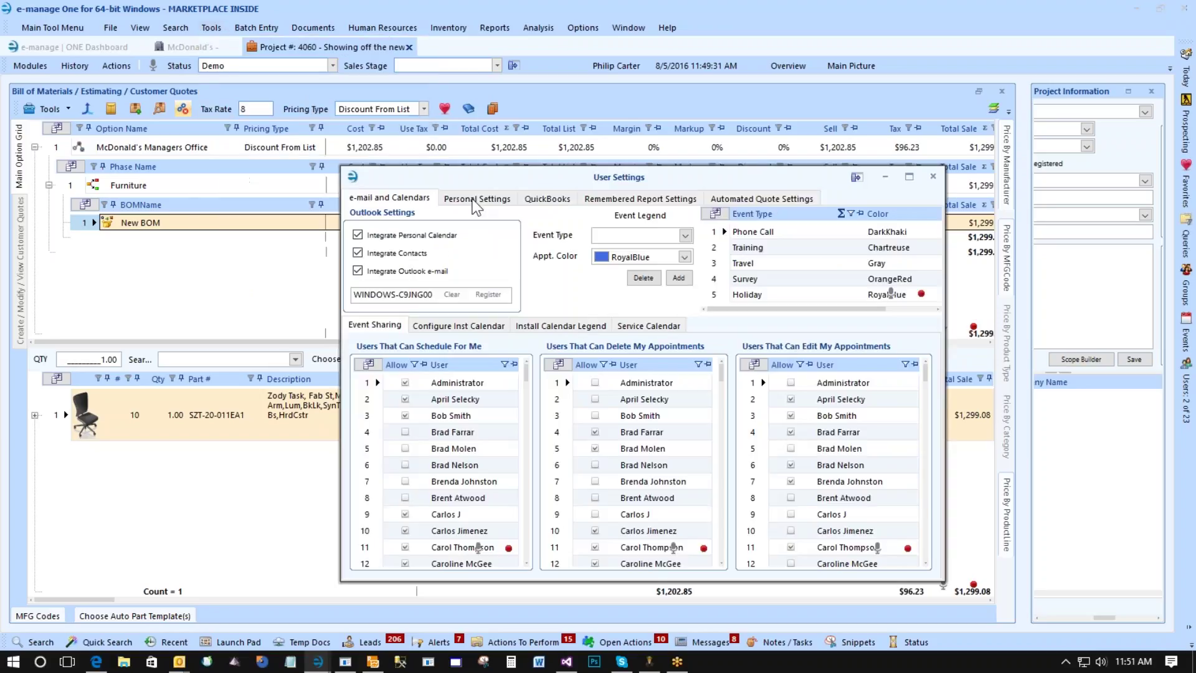
click(475, 199)
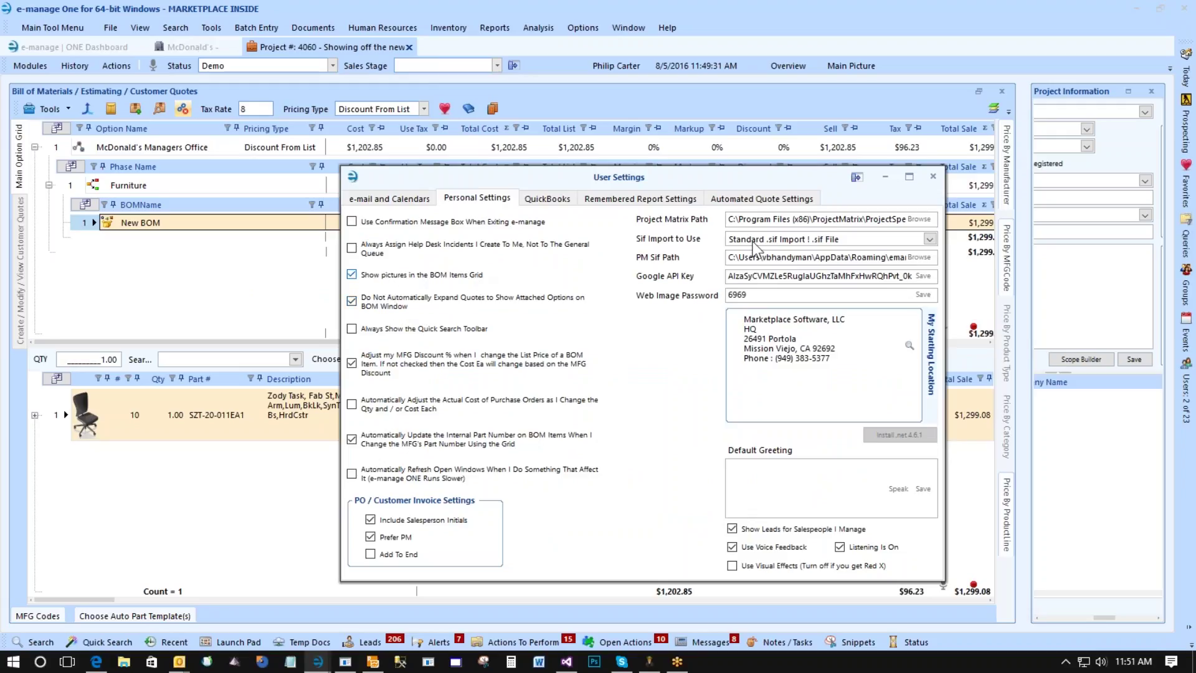
click(933, 176)
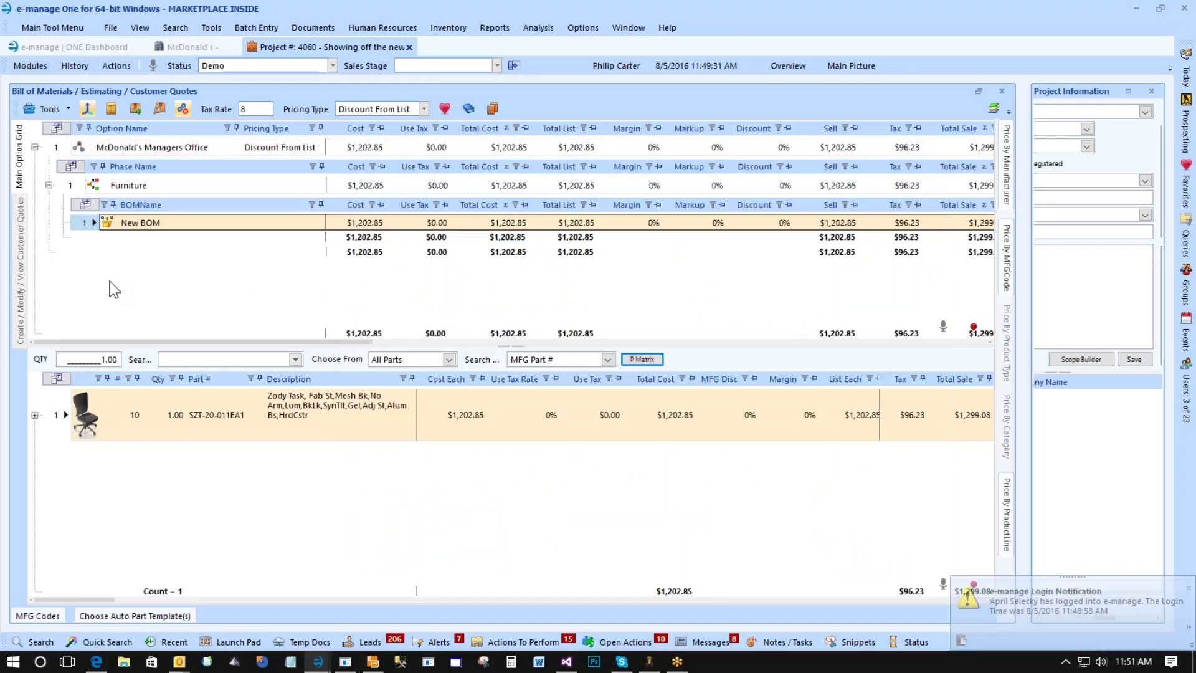
Add a new phase beside Furniture without an auto part template and name it Delivery.
click(133, 147)
click(66, 180)
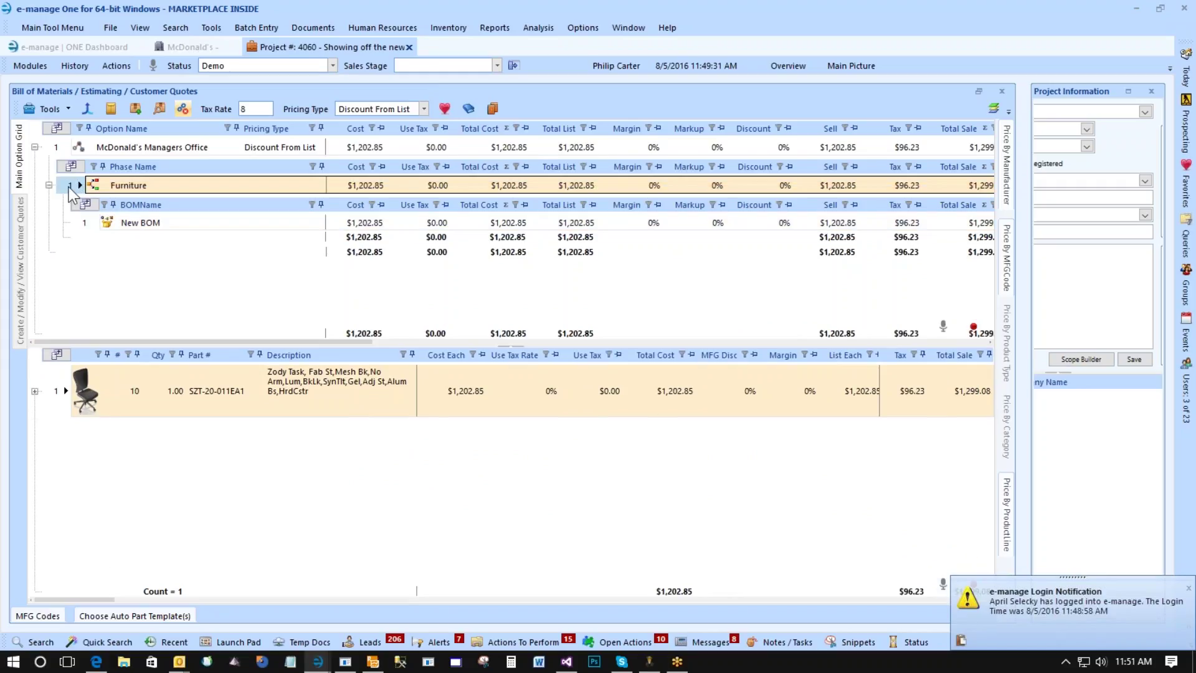
right_click(68, 185)
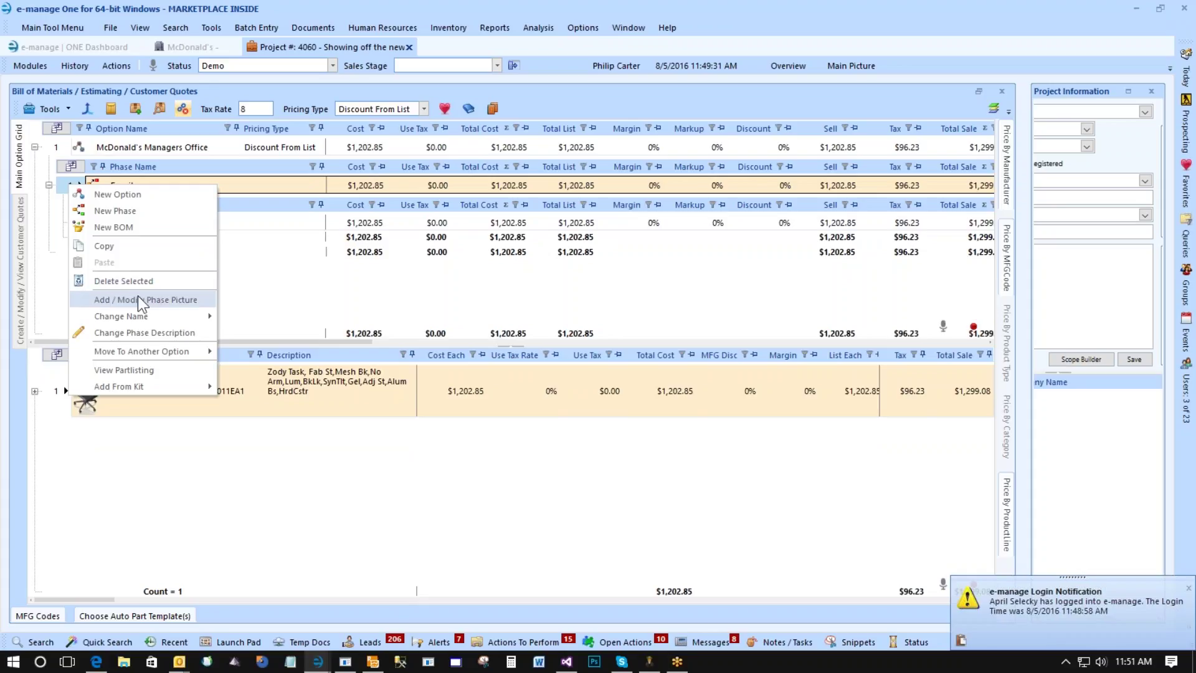
click(137, 212)
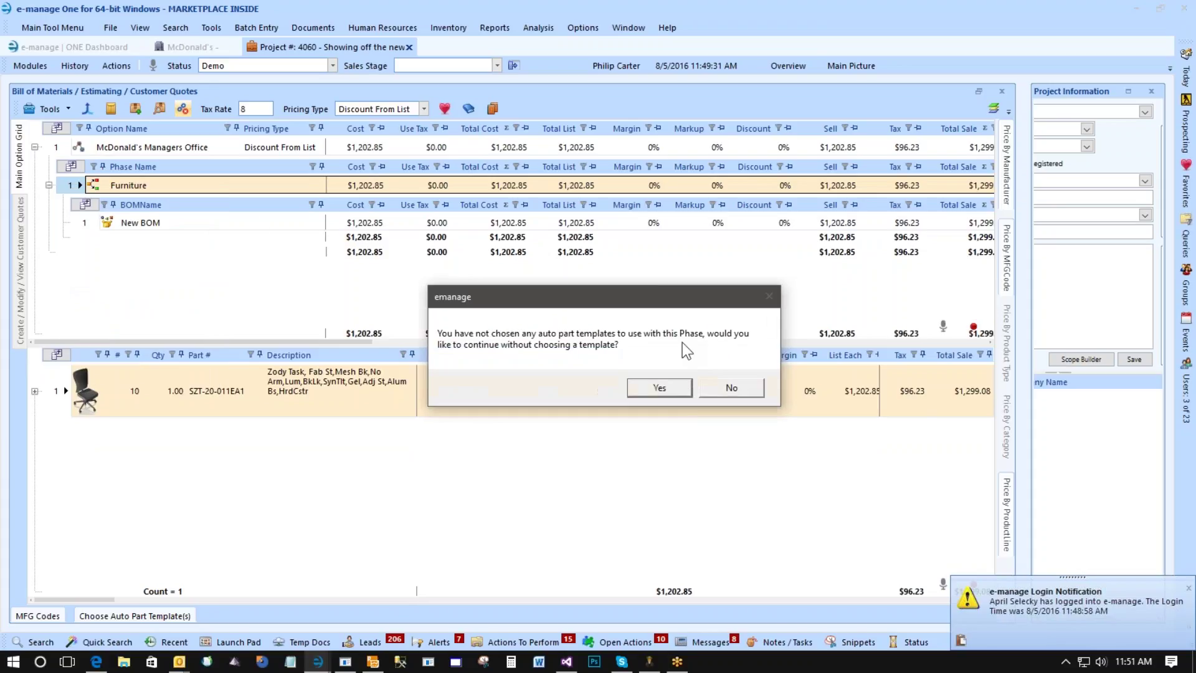
key(Return)
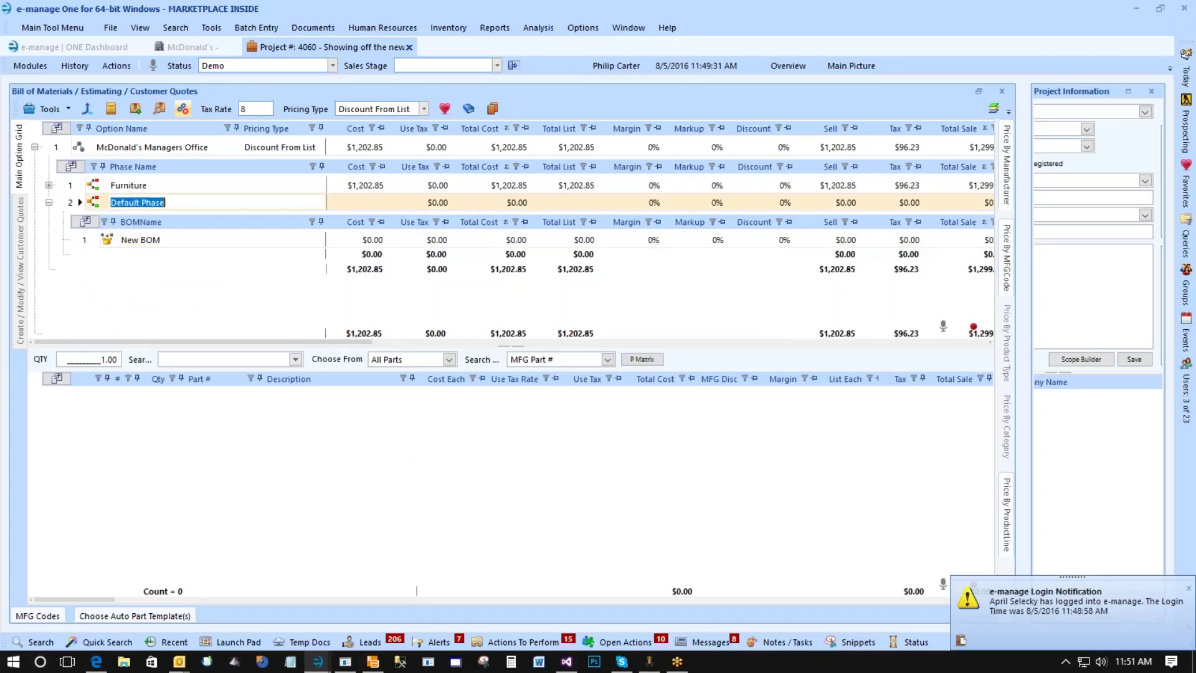
text(Delivery)
click(84, 240)
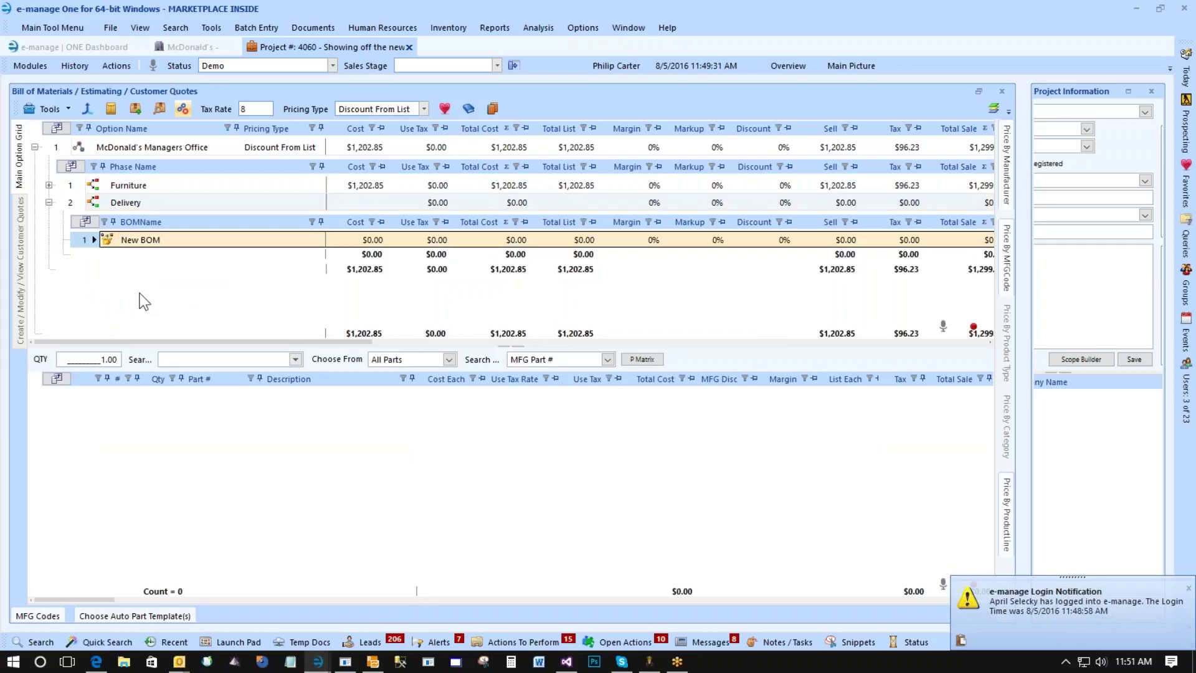
click(162, 359)
Add a Delivery and Installation line with quantity 3 to the Delivery phase.
text(installation)
key(Return)
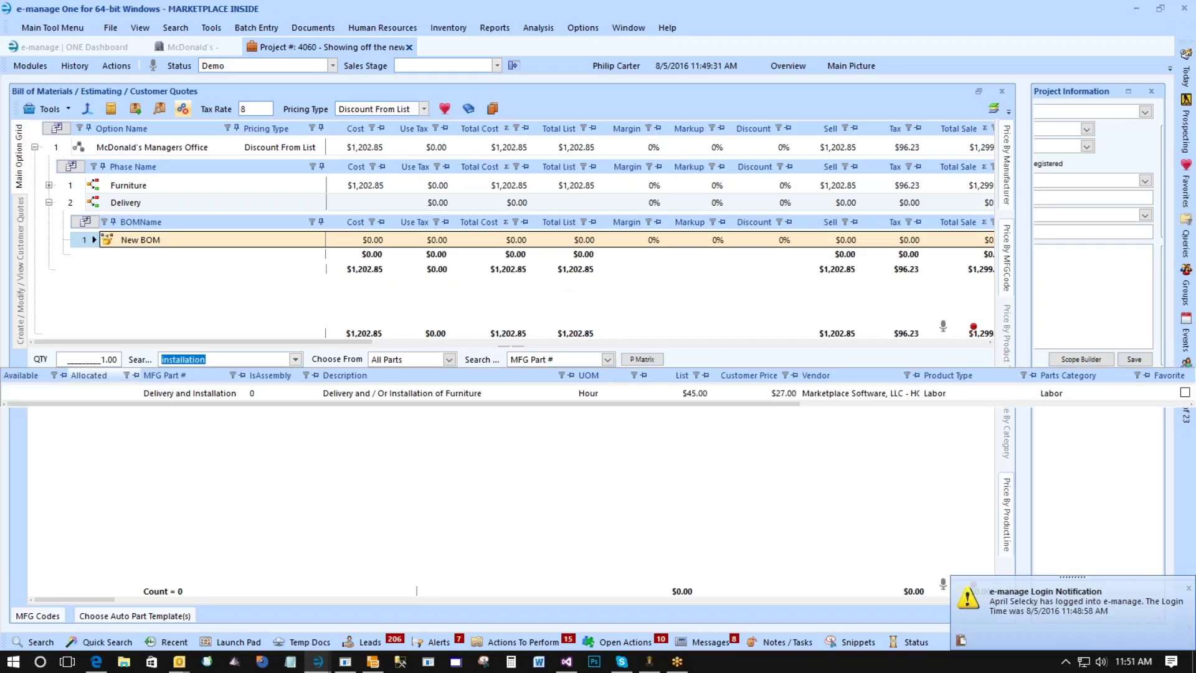
double_click(149, 392)
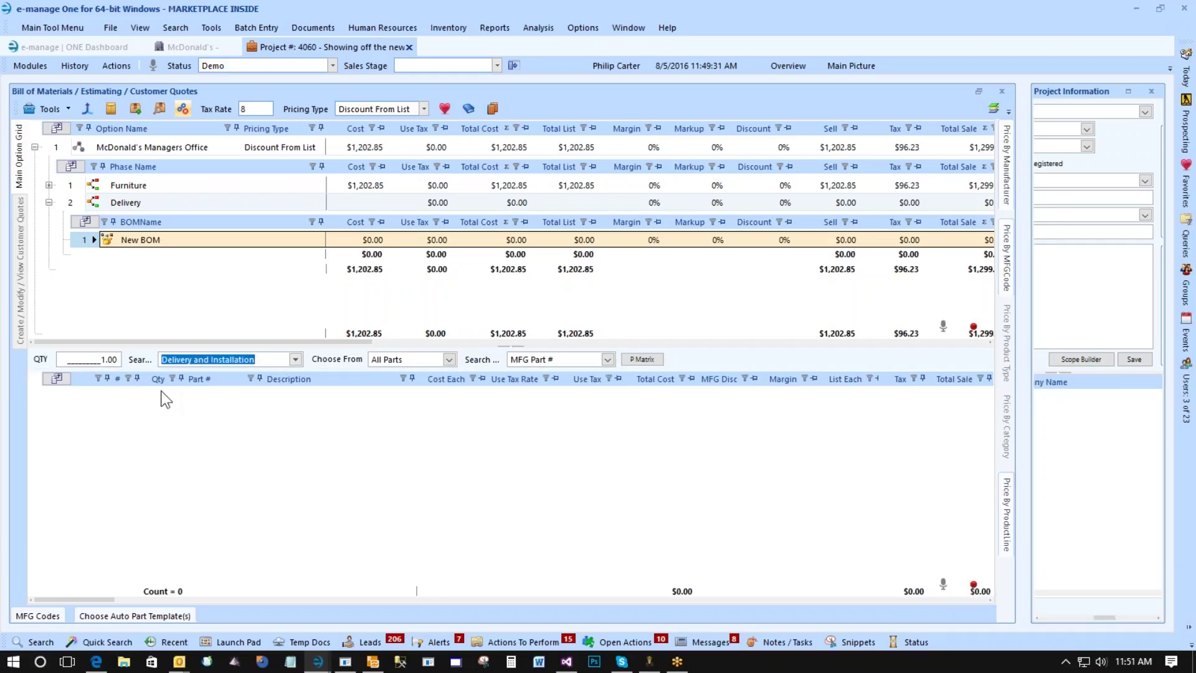
key(Return)
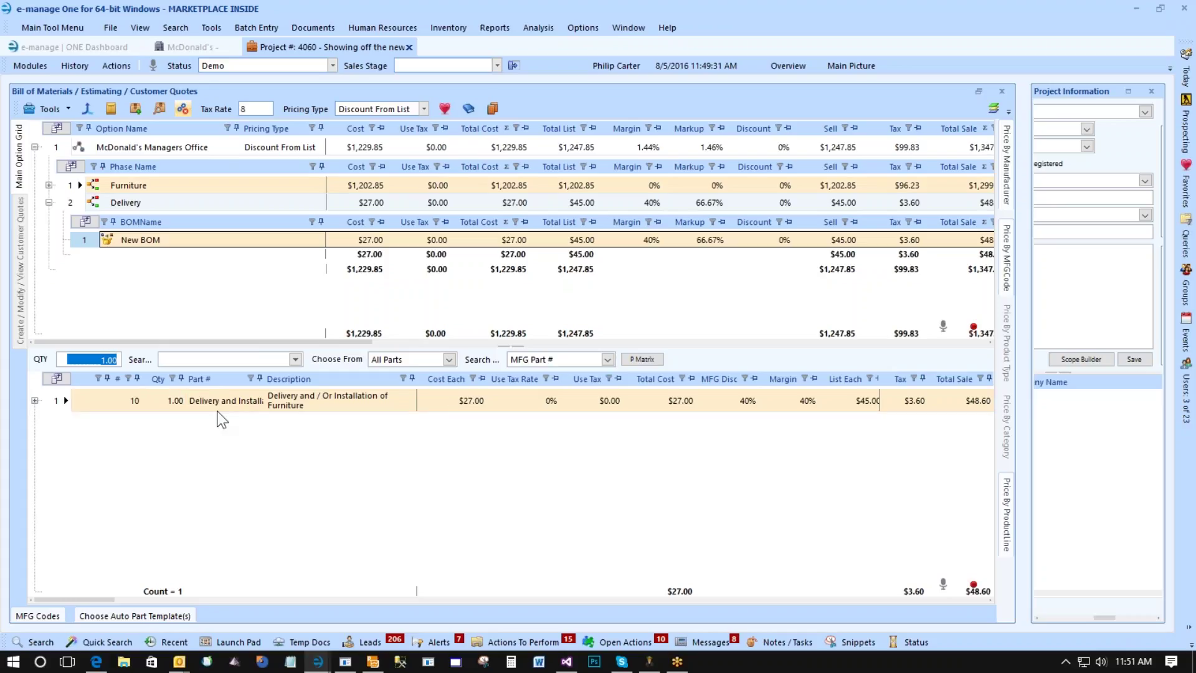
click(175, 396)
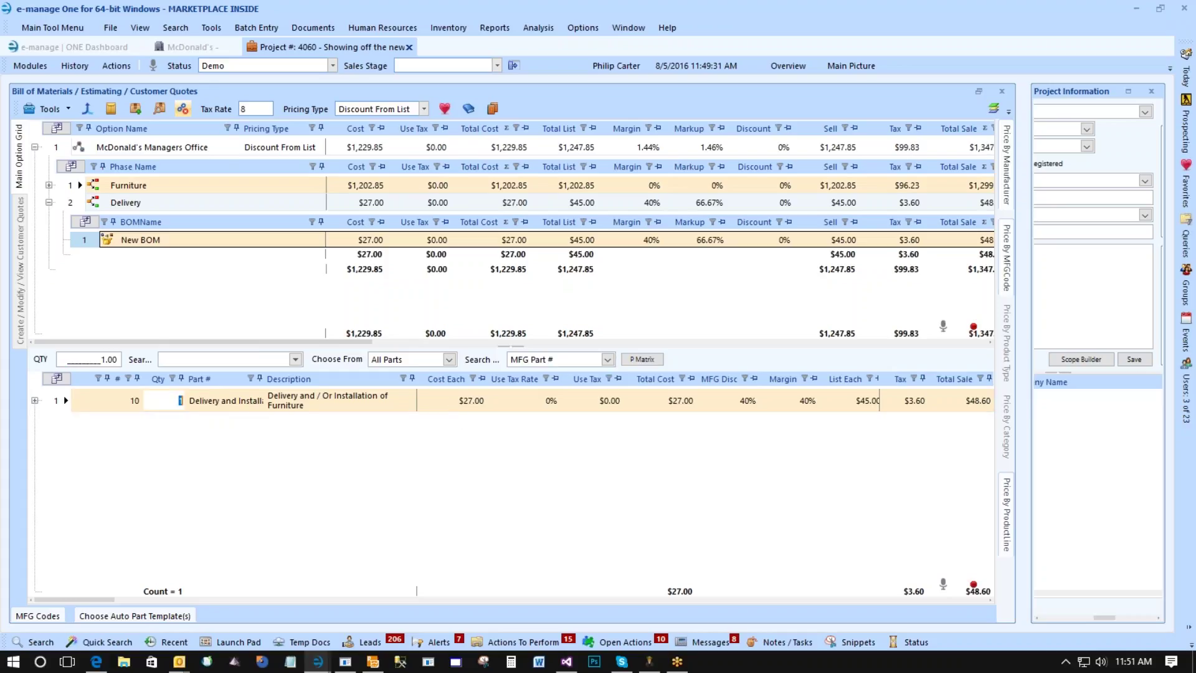
text(3)
key(Tab)
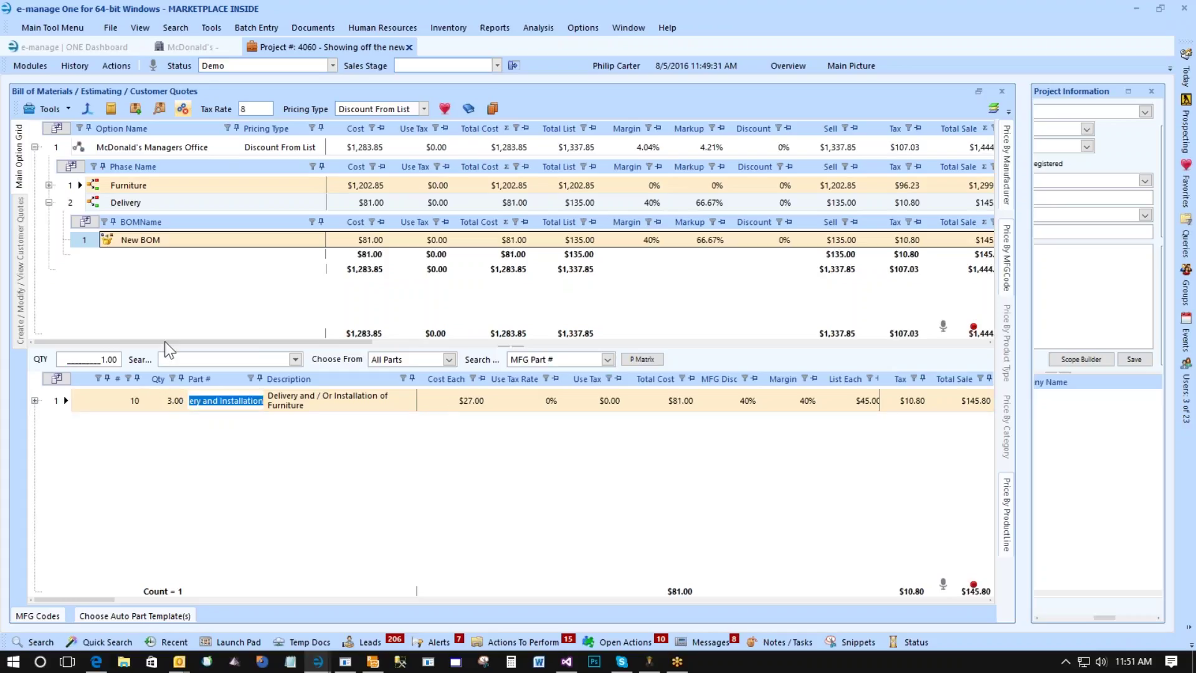
Select the Furniture phase and open its phase description editor.
click(59, 210)
click(79, 185)
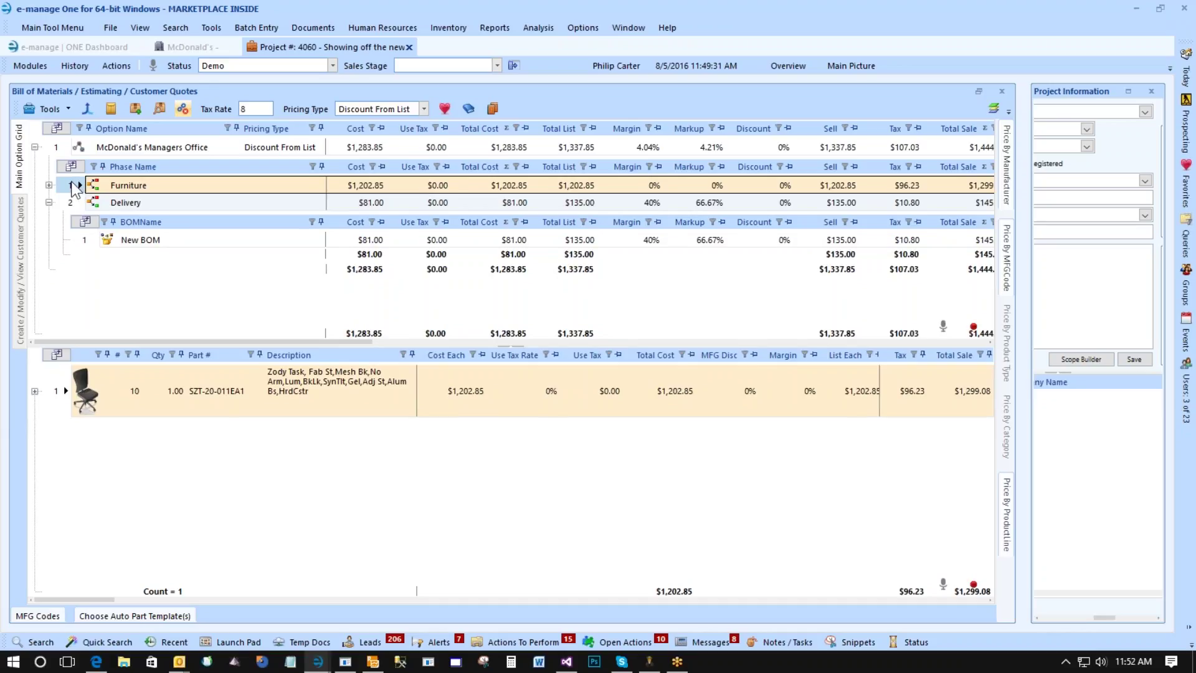
double_click(564, 190)
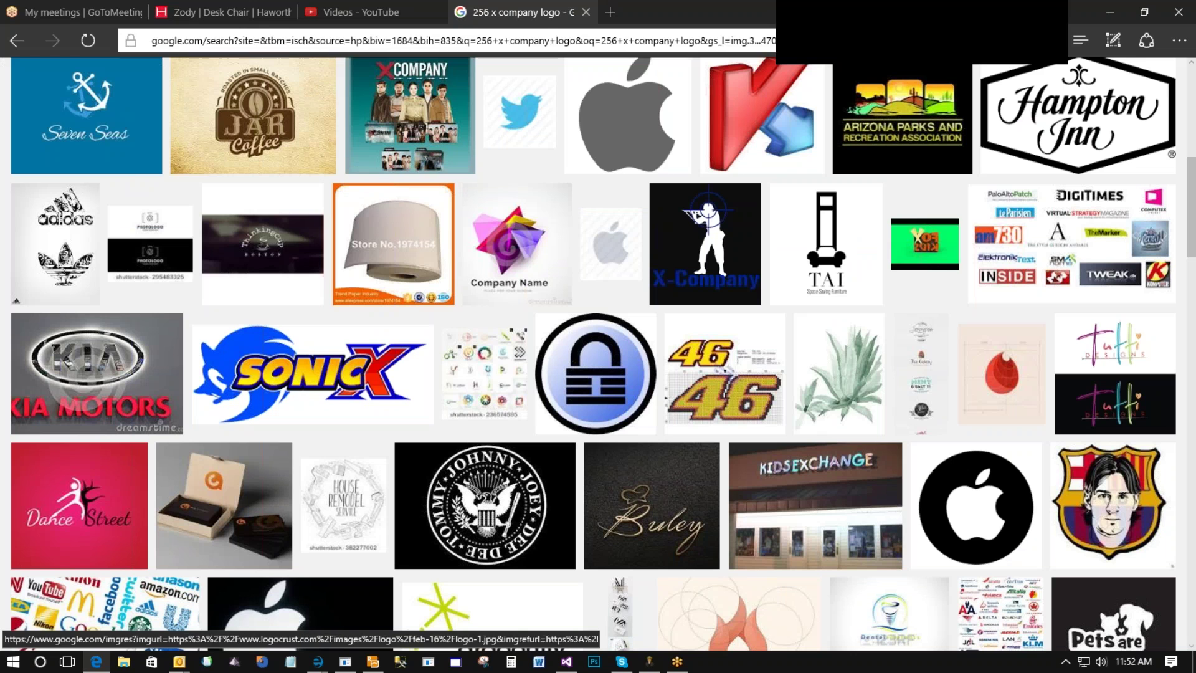
On Haworth's Zody Desk Chair page, select the 'Form Follows Science.™' heading and description paragraph.
click(220, 10)
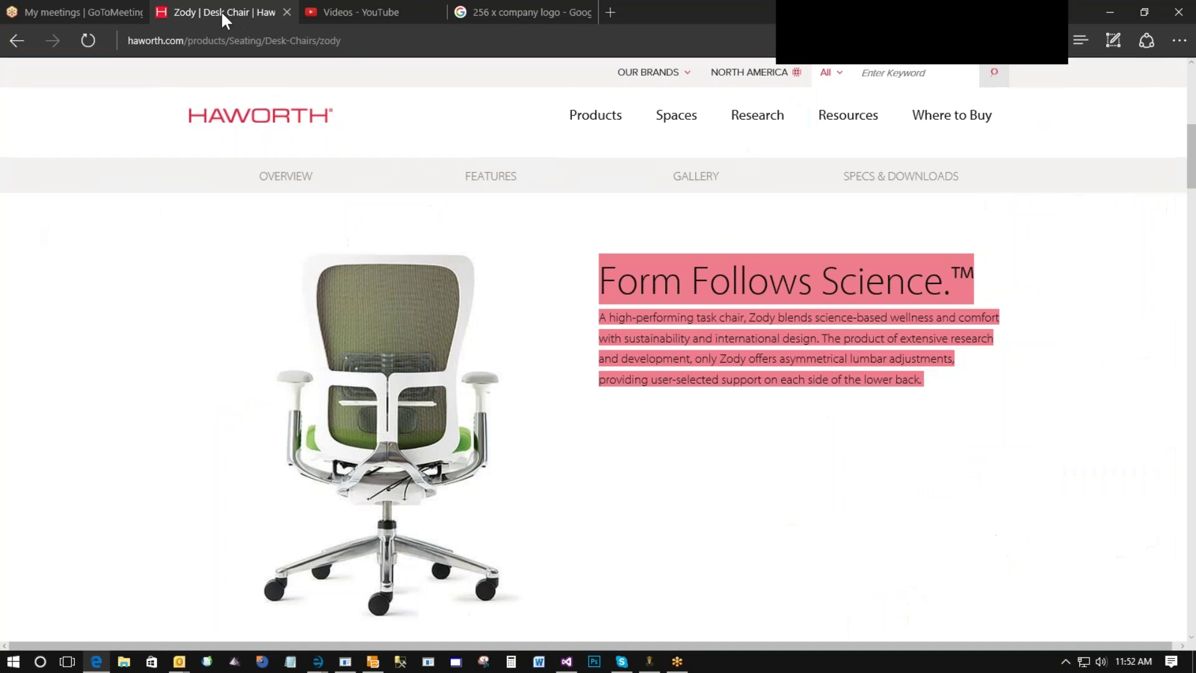
right_click(420, 174)
click(614, 226)
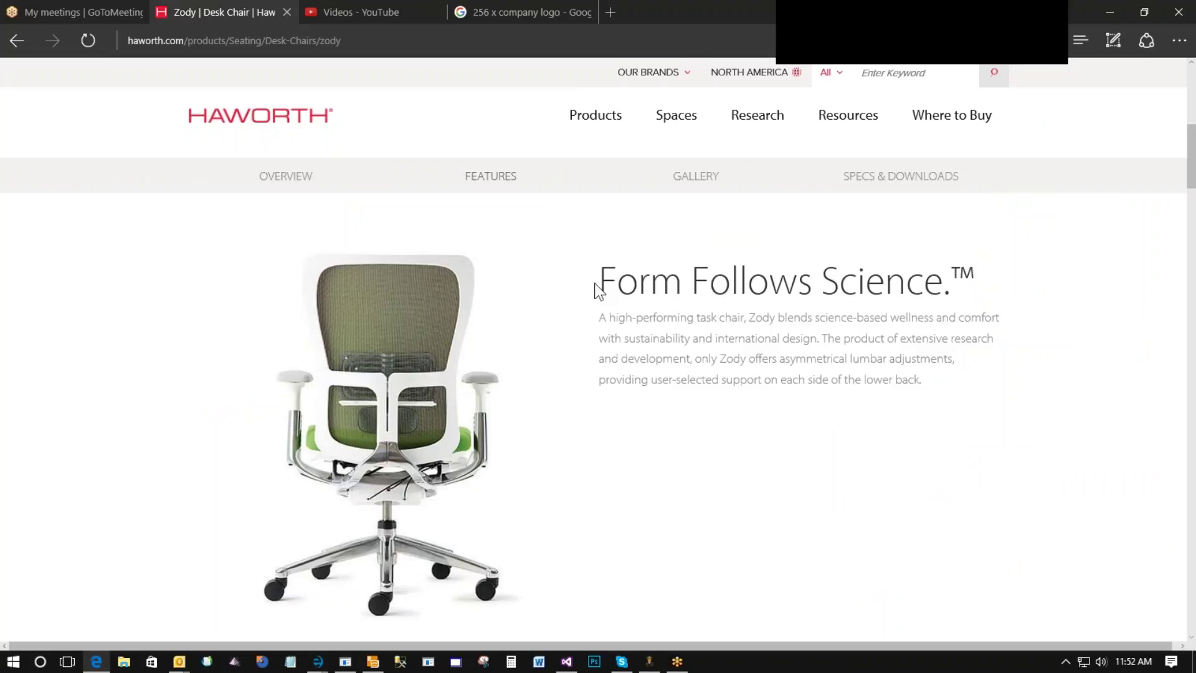
drag(599, 274, 959, 378)
key(ctrl+c)
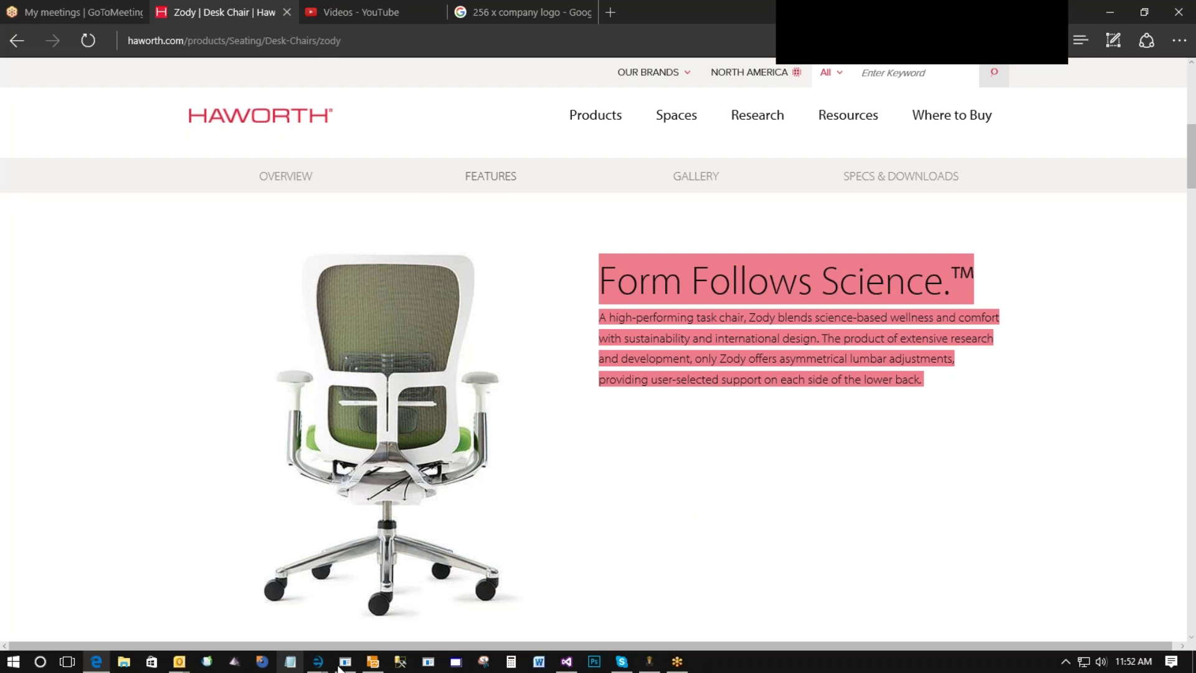
click(317, 663)
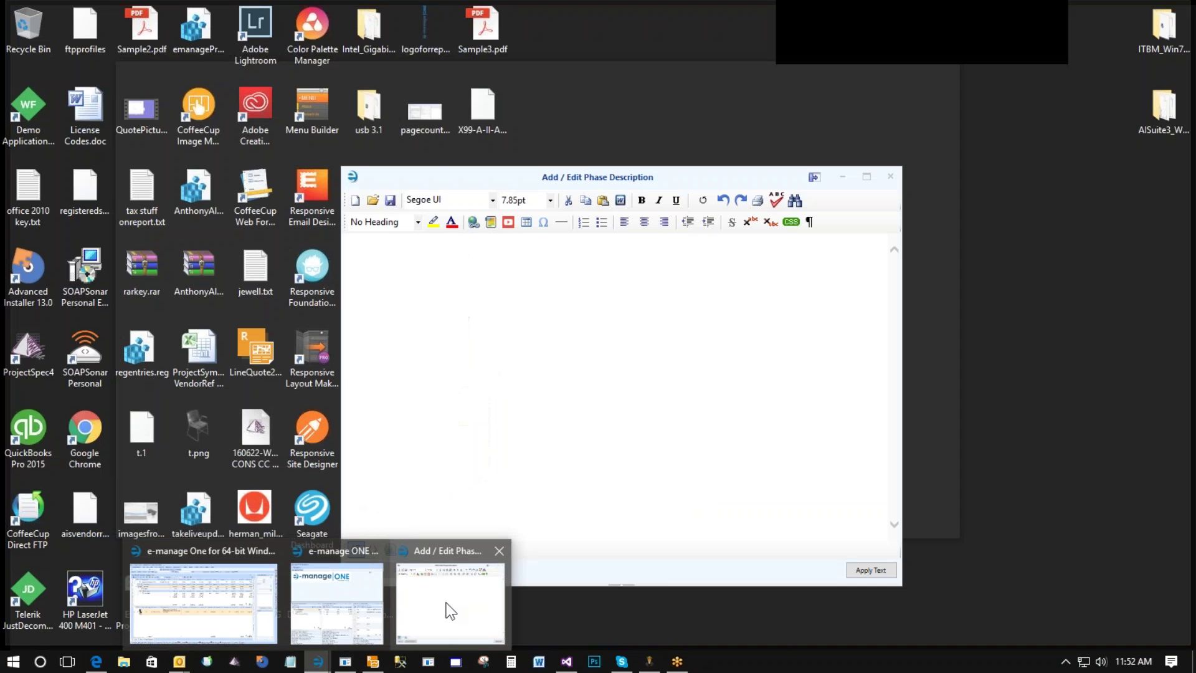
Paste the Zody text into the Furniture phase description, with a 24pt 'Form Follows Science.™' heading and a 10pt paragraph.
click(446, 604)
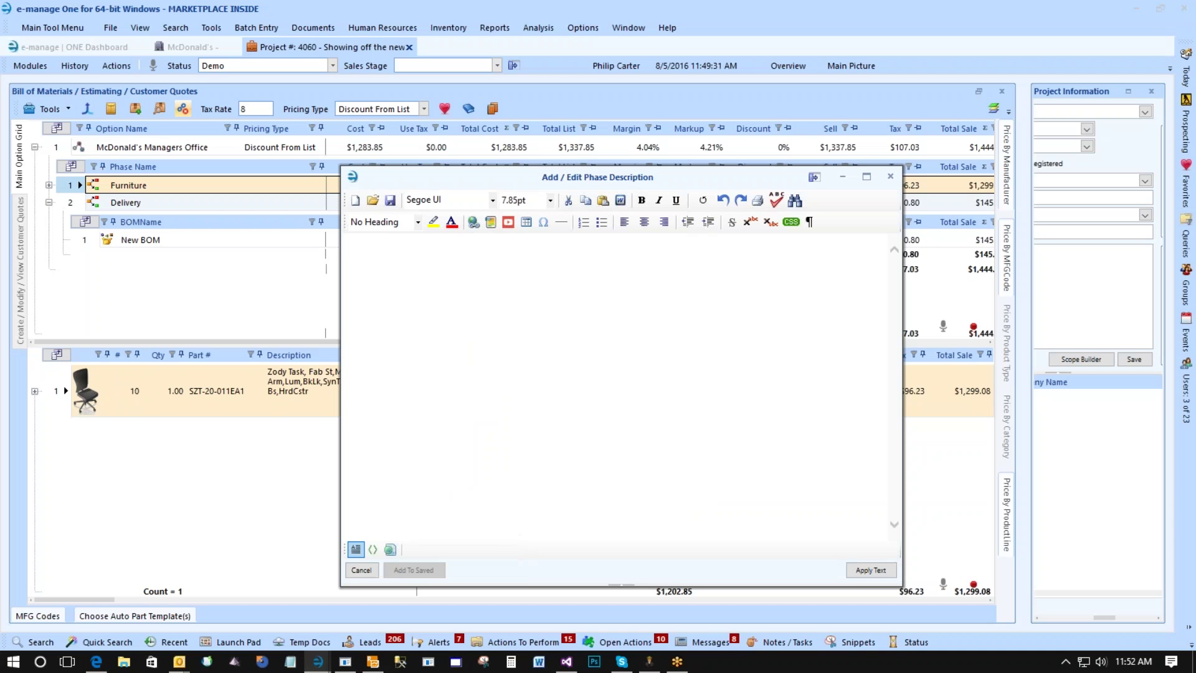
key(ctrl+v)
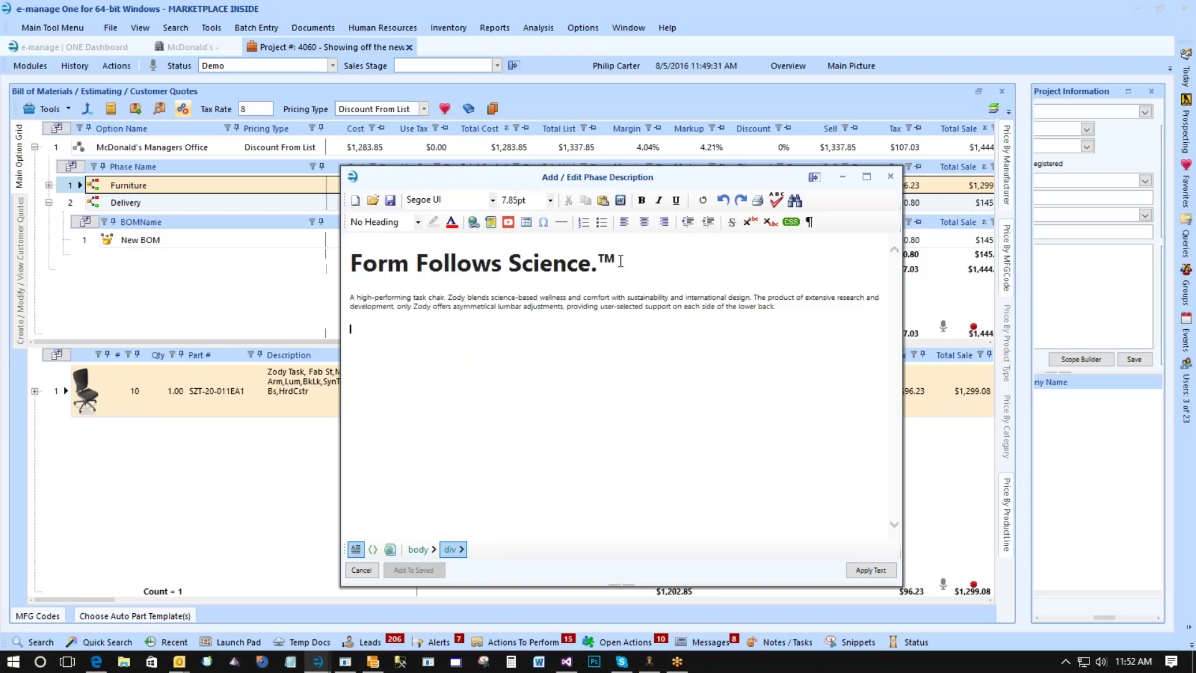
drag(621, 262, 299, 276)
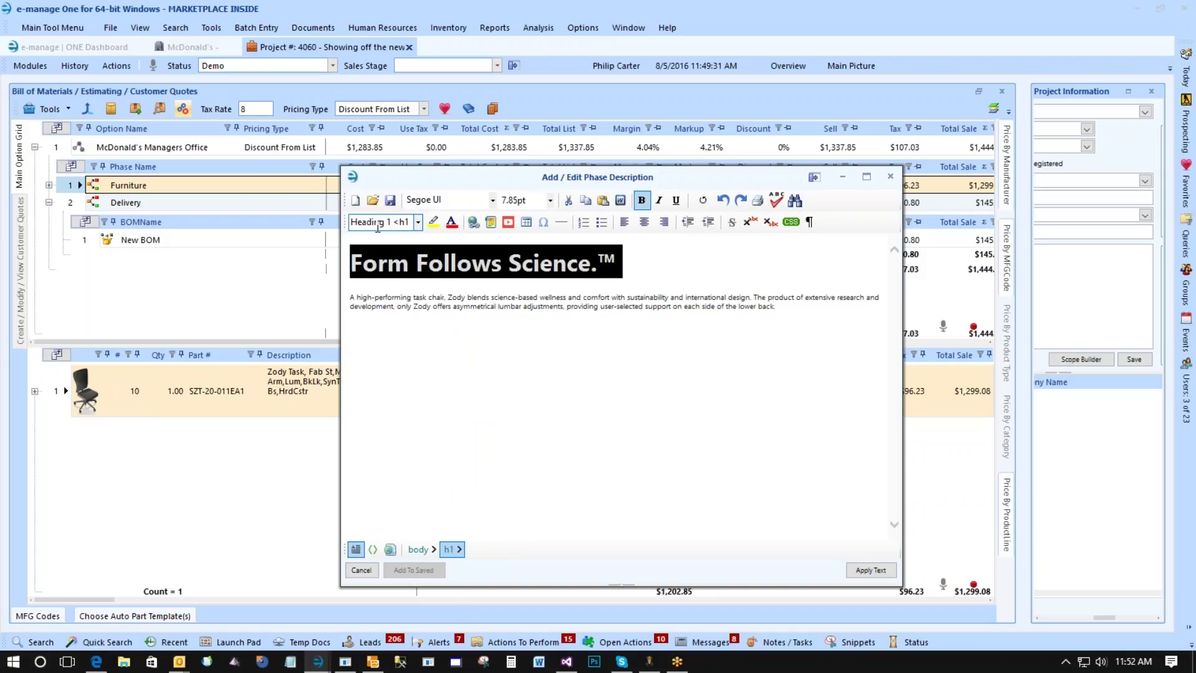
click(550, 200)
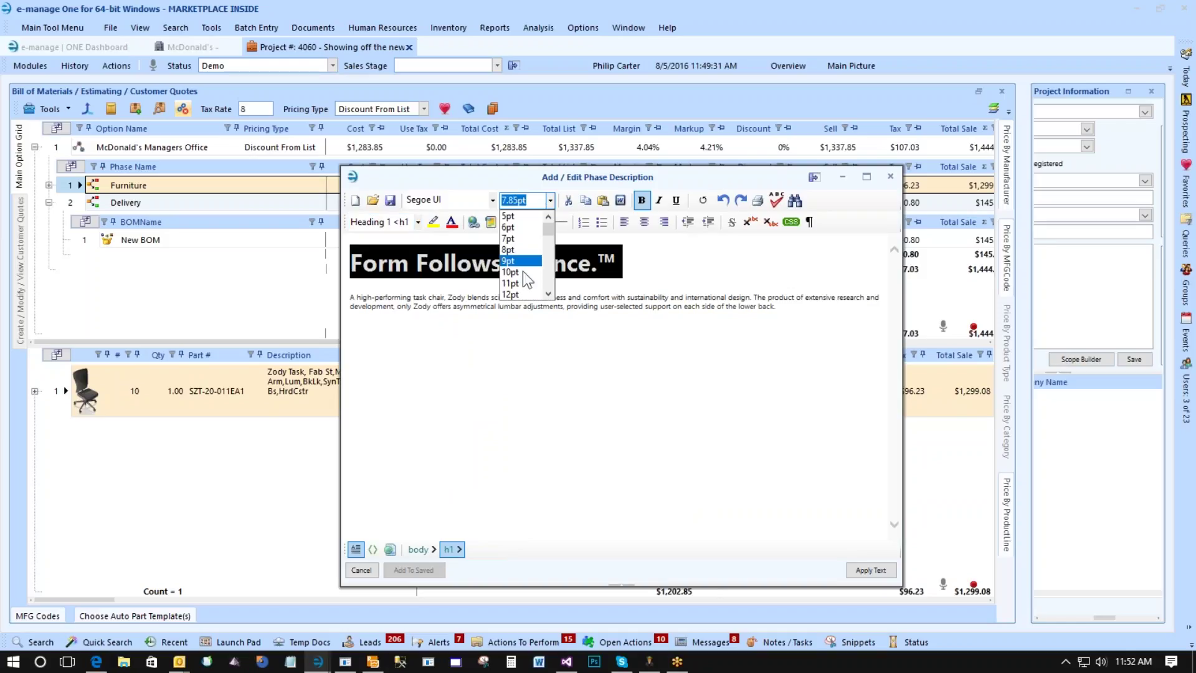
scroll(523, 279, down, 4)
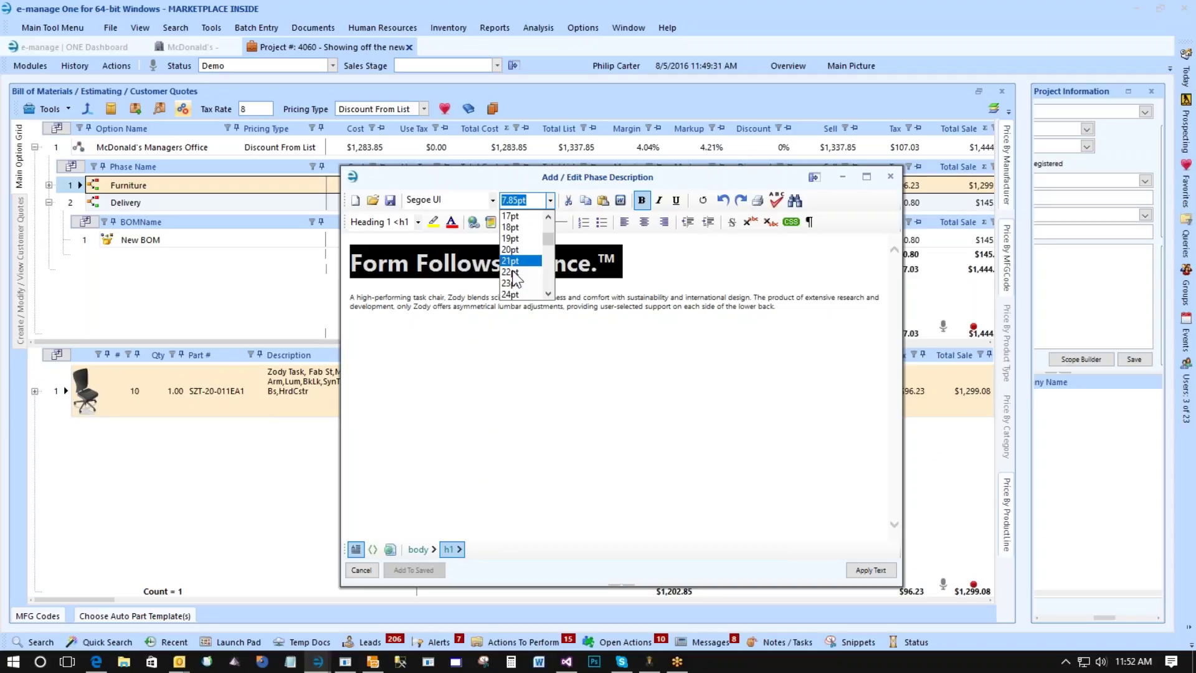
click(511, 293)
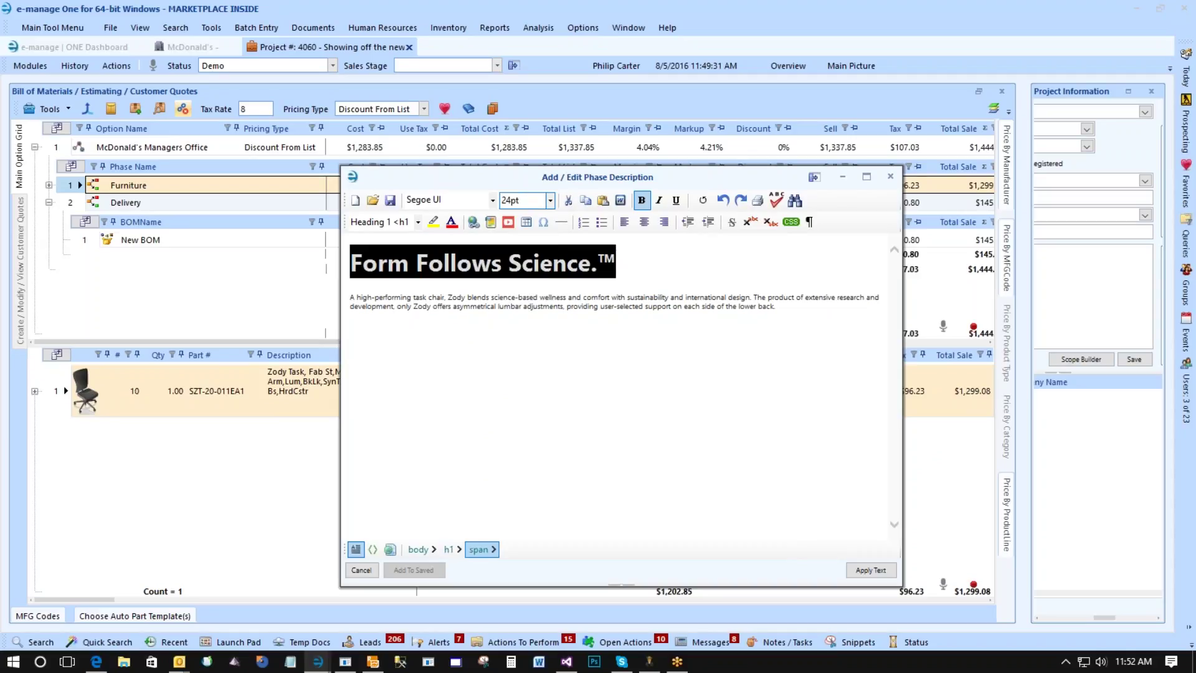
click(353, 301)
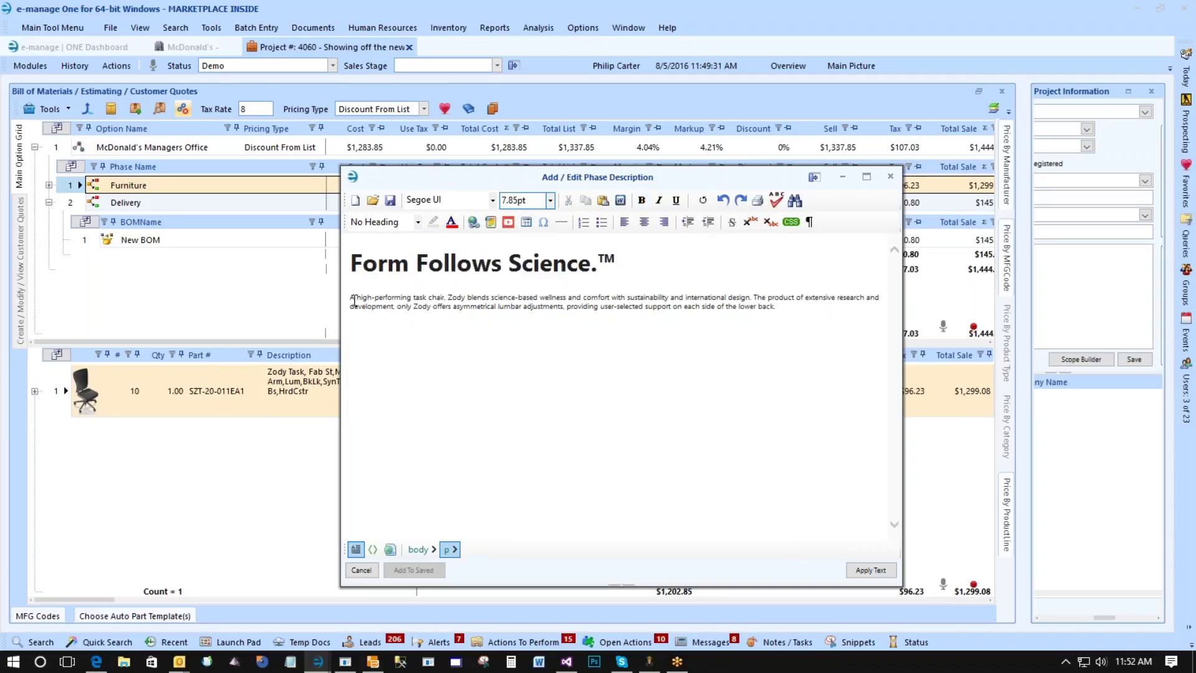
triple_click(496, 322)
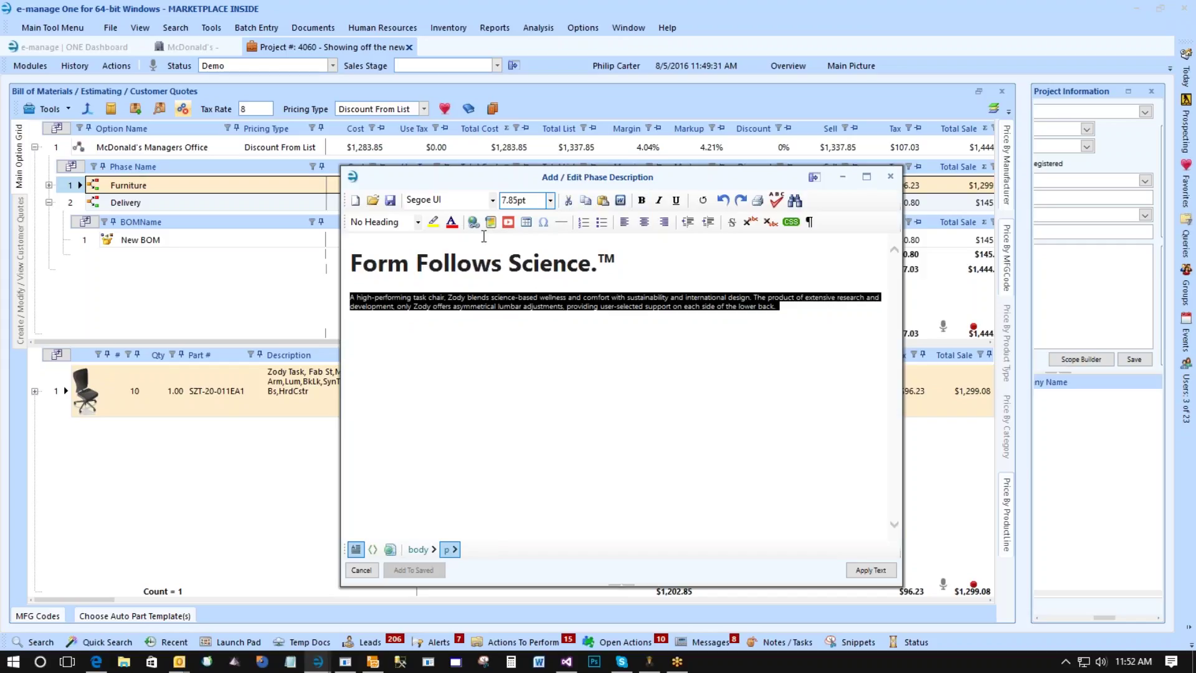
click(550, 200)
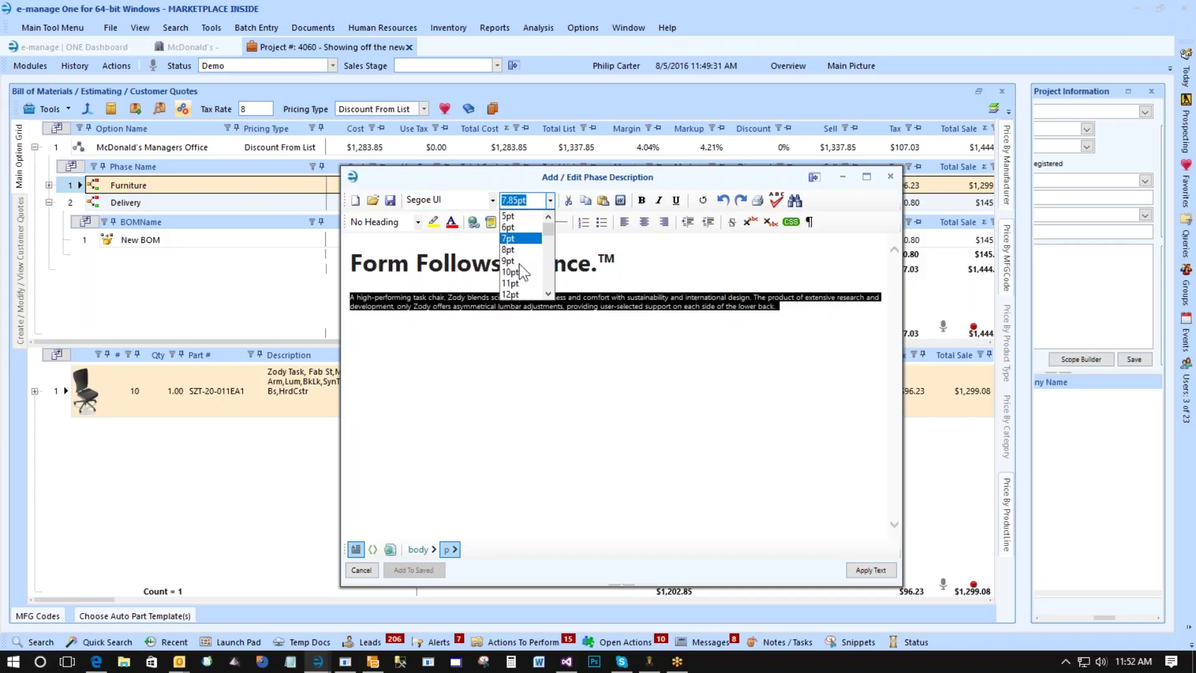
click(509, 272)
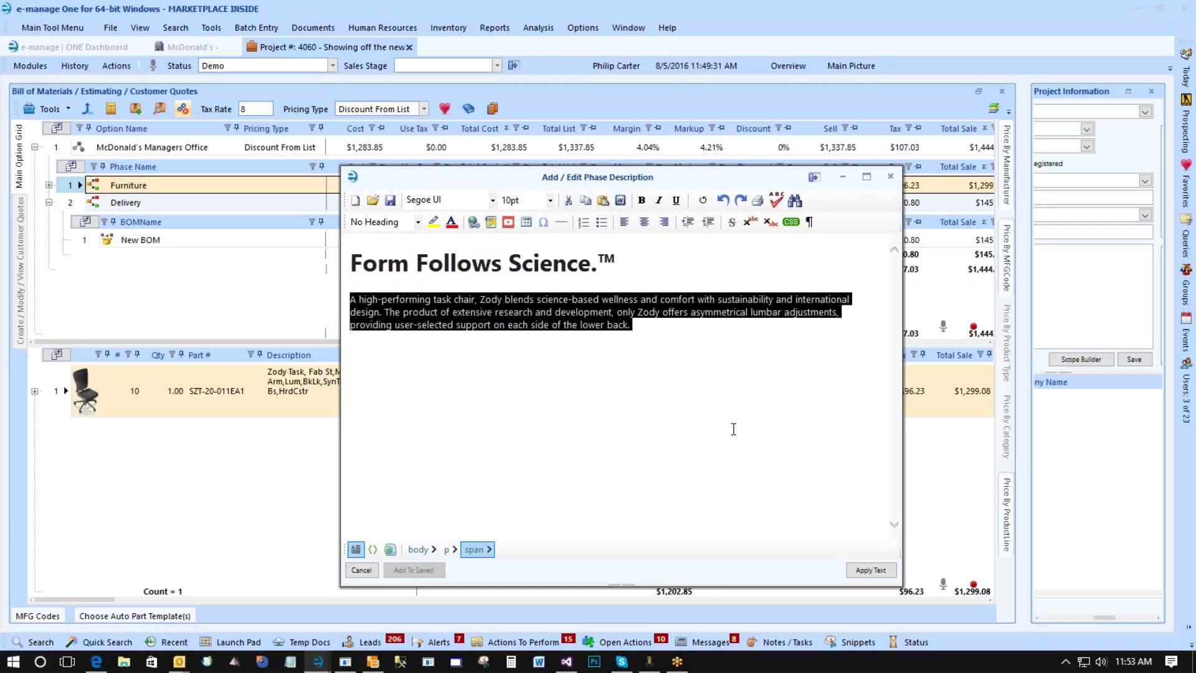
click(858, 572)
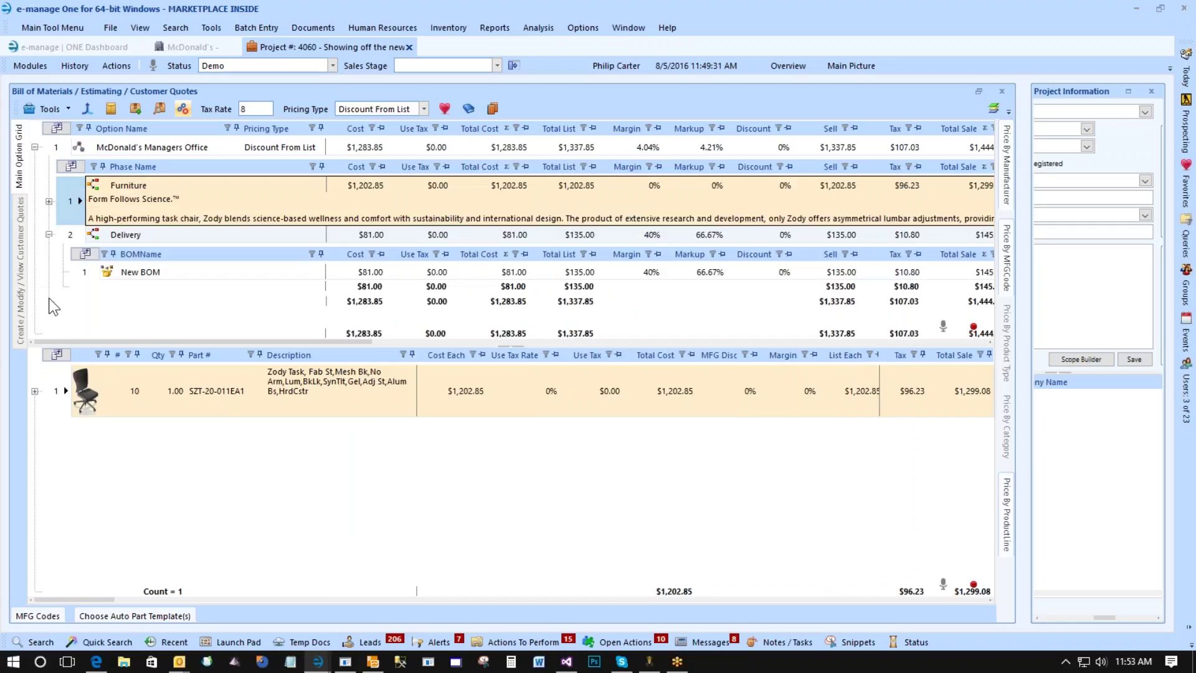
Browse for an image file for the Furniture phase picture.
right_click(76, 191)
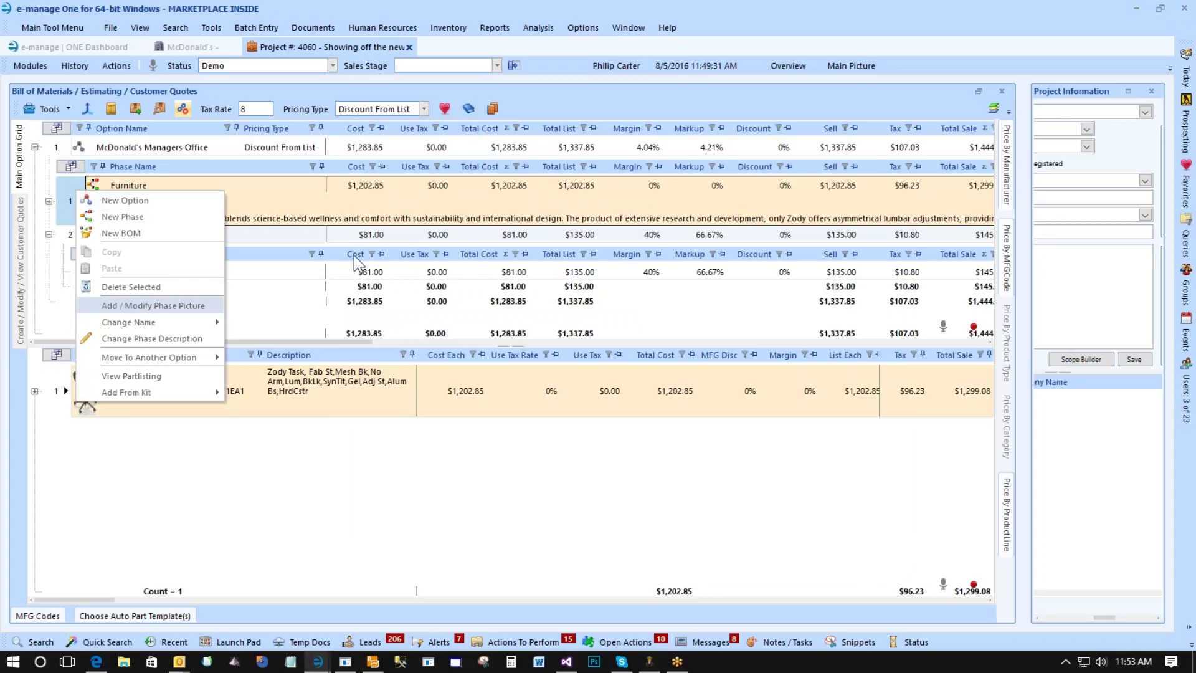
click(677, 461)
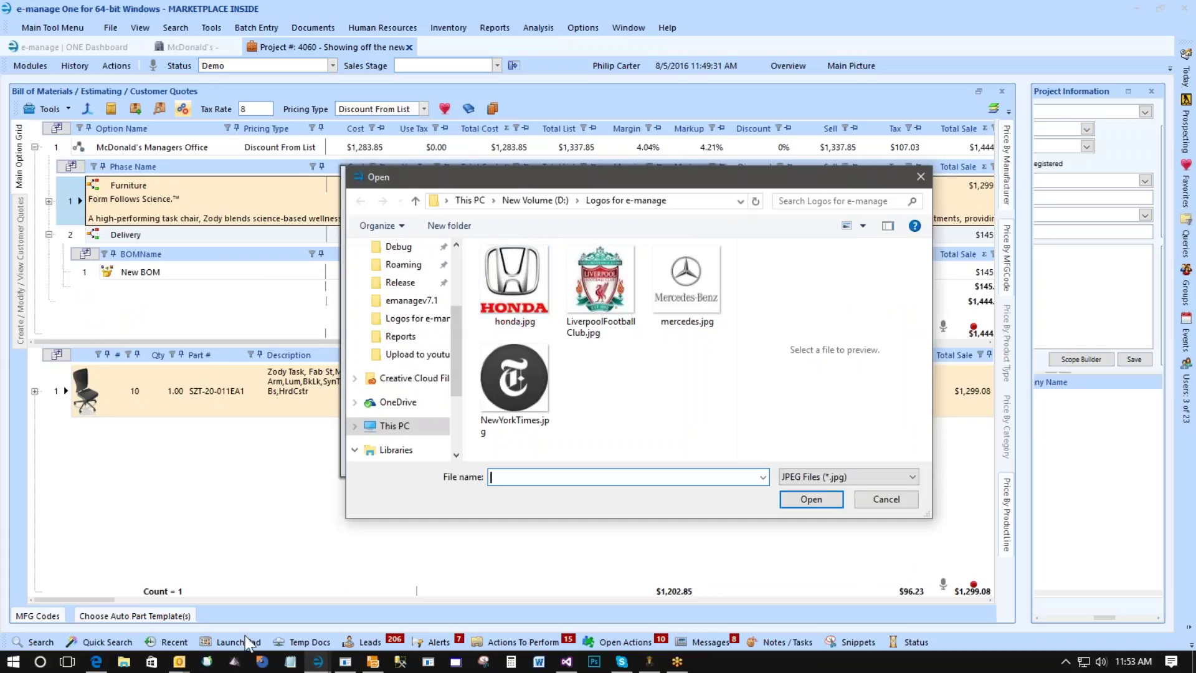
Save the Zody chair image from the Haworth page to the Pictures folder.
click(100, 659)
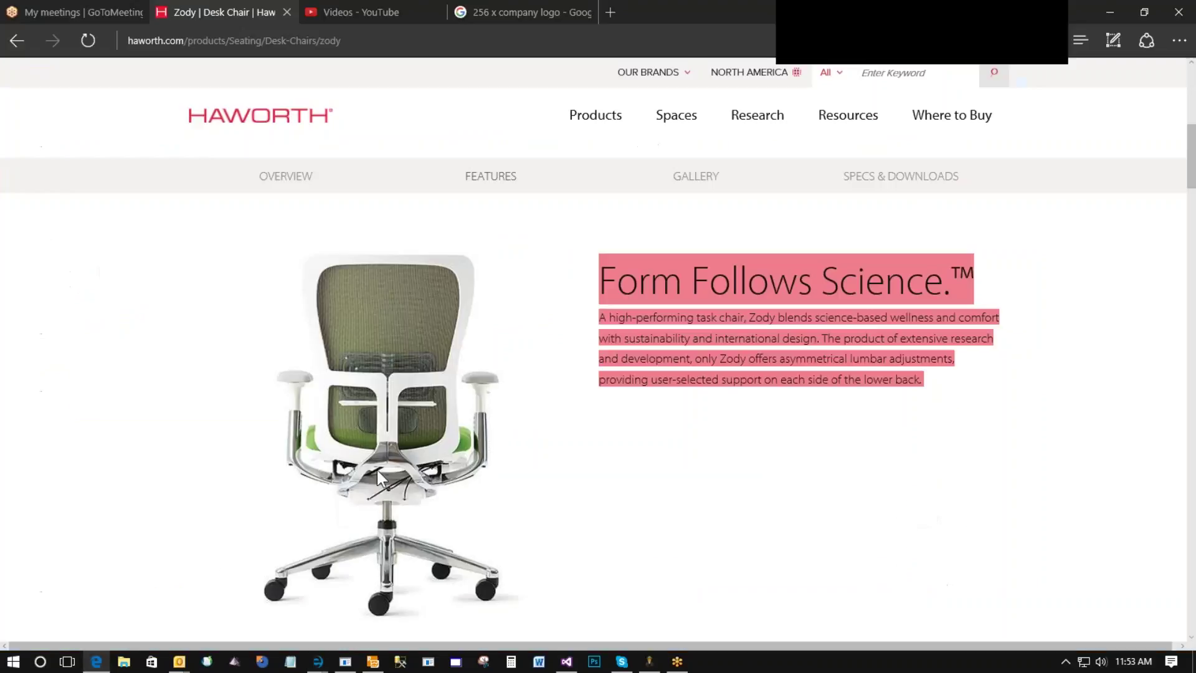
right_click(342, 387)
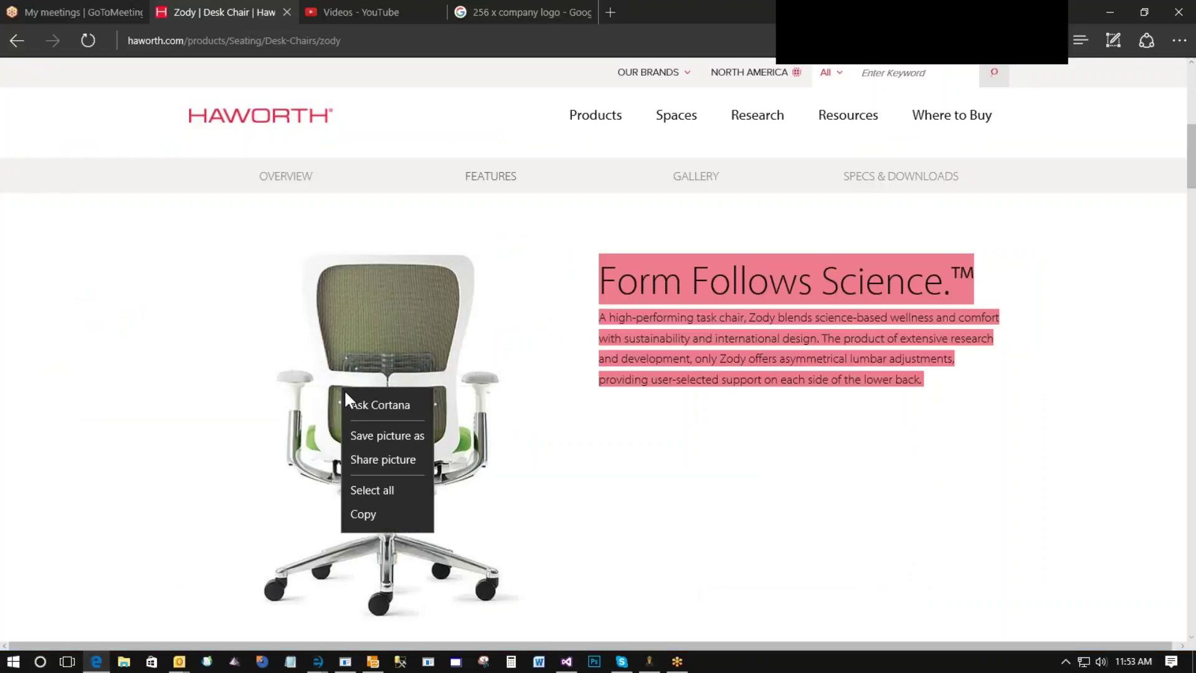
click(383, 435)
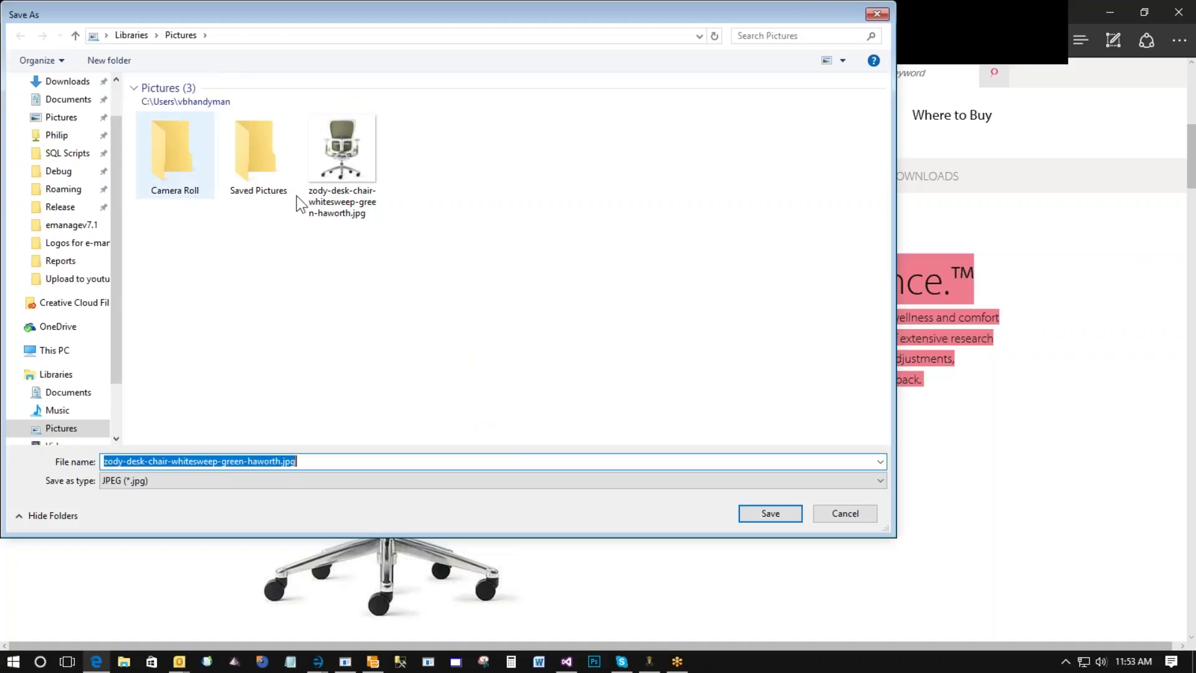
click(839, 513)
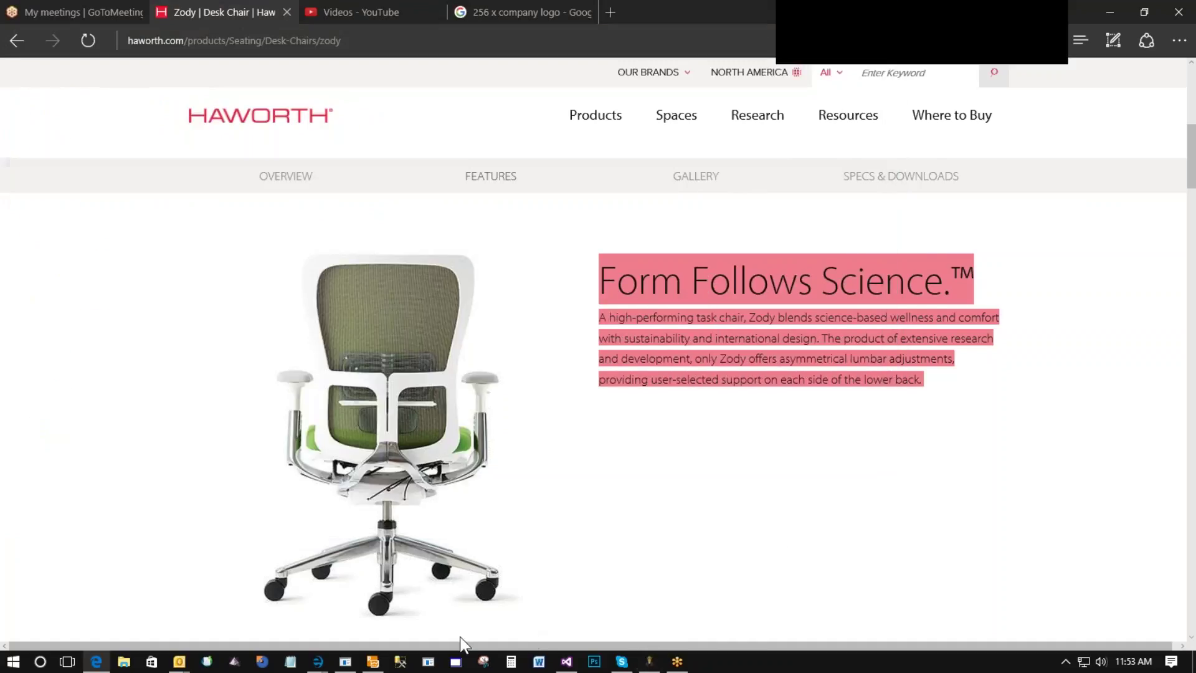
Attach the saved Zody chair JPG from Pictures as the Furniture phase picture.
mouse_move(317, 654)
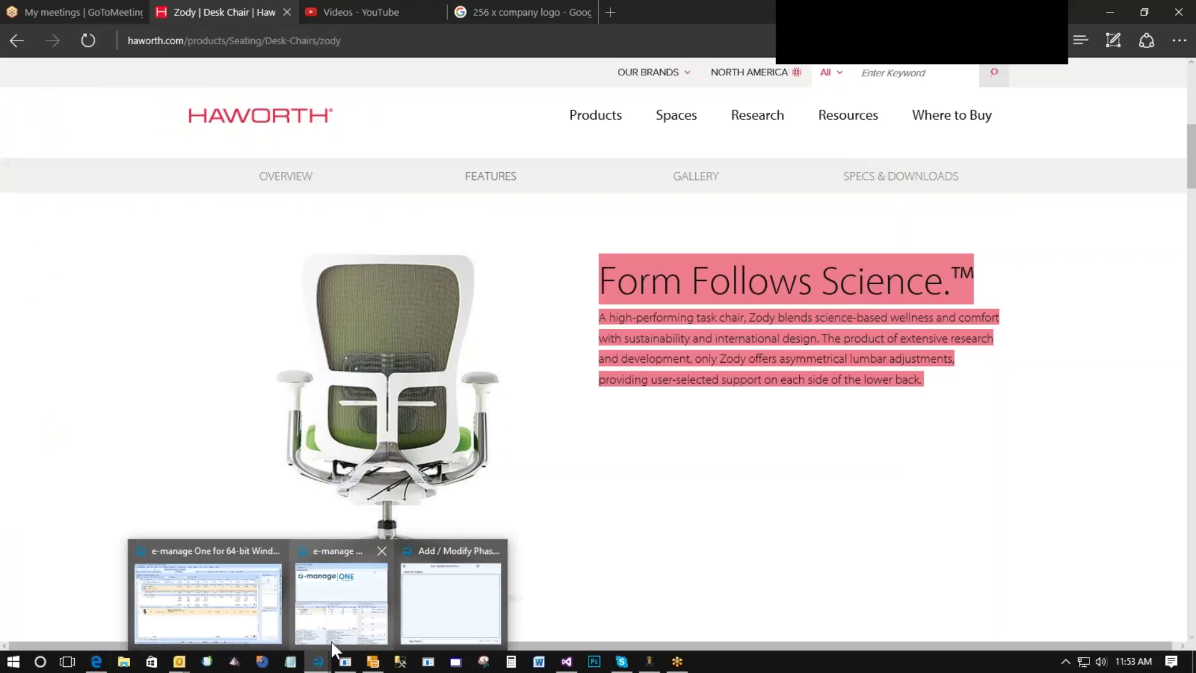
click(465, 589)
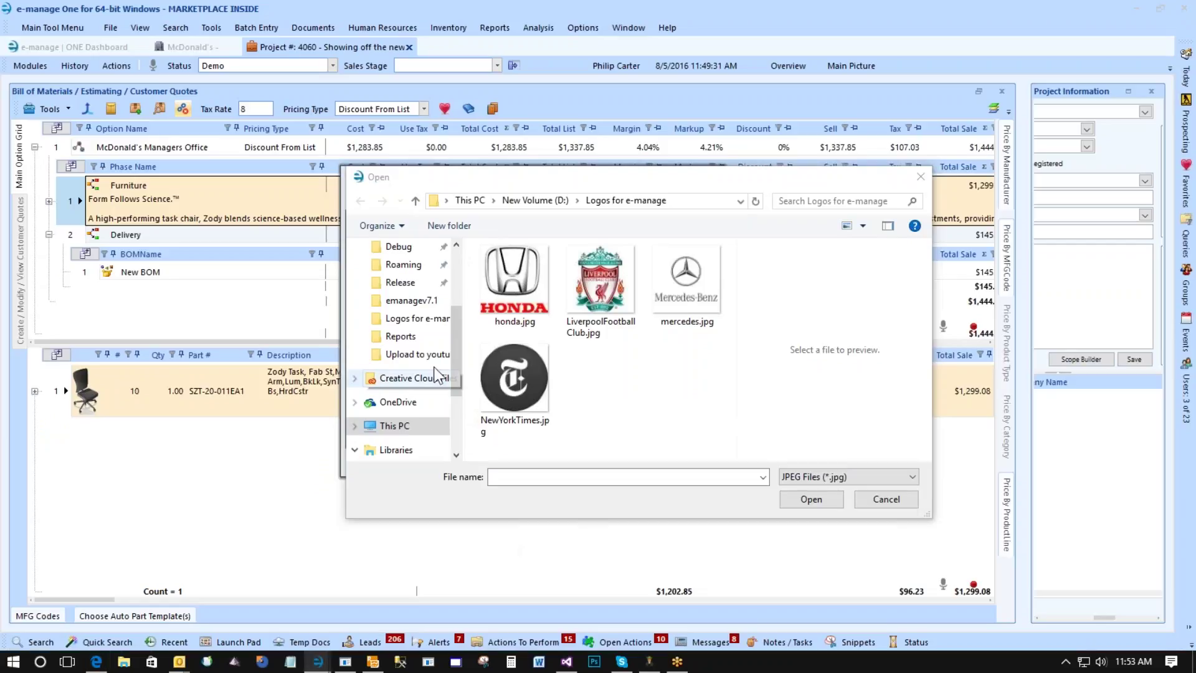
scroll(436, 373, down, 2)
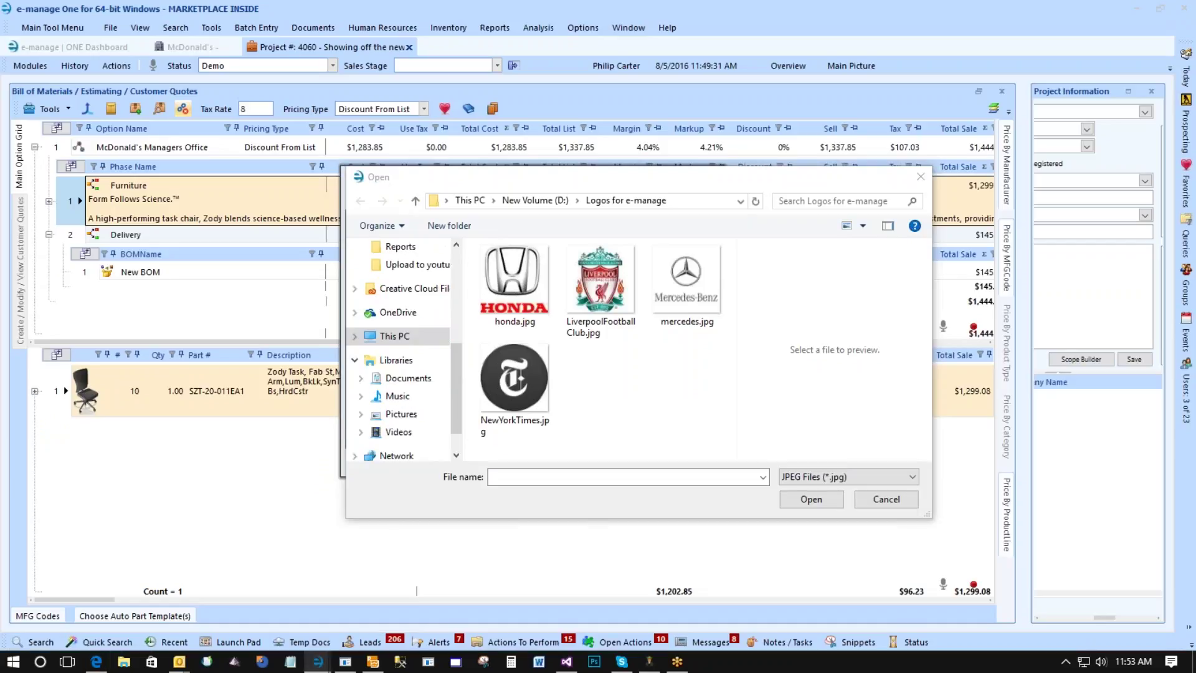
click(401, 414)
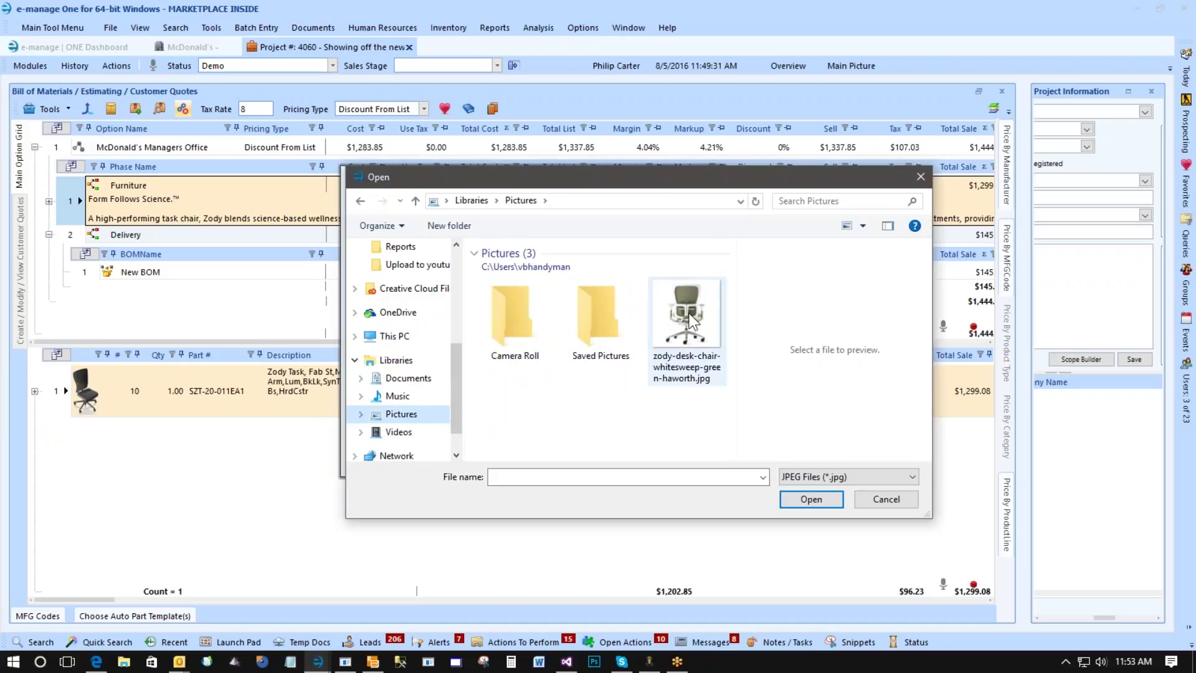
double_click(689, 319)
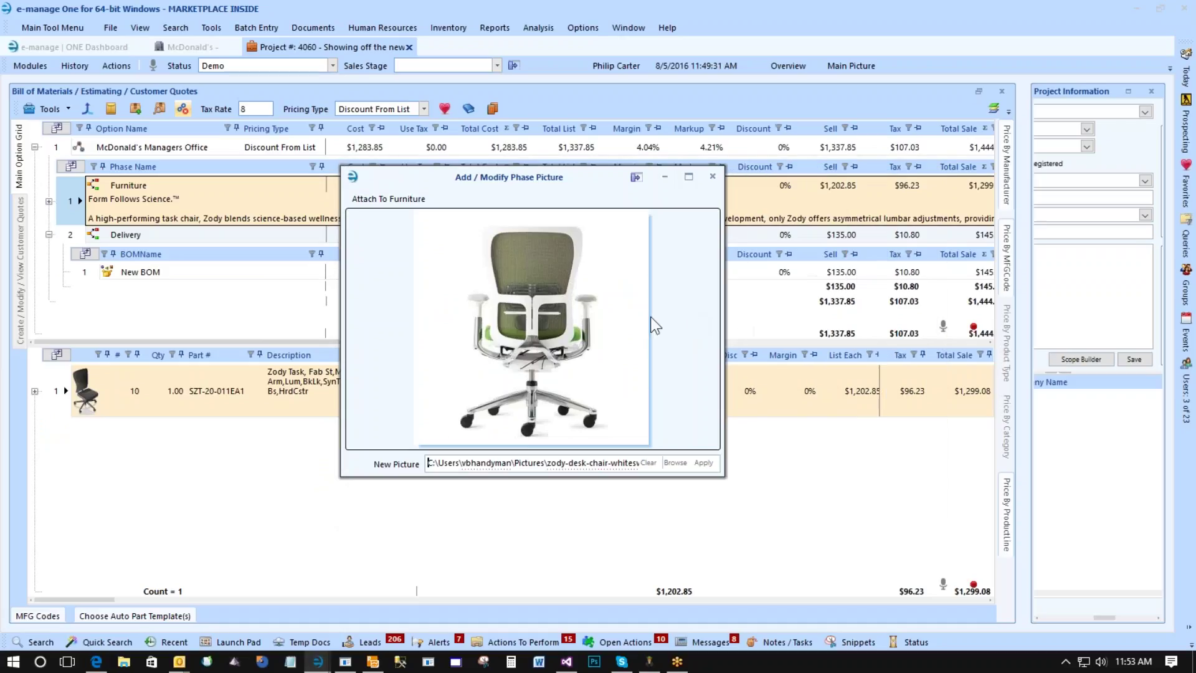
click(703, 462)
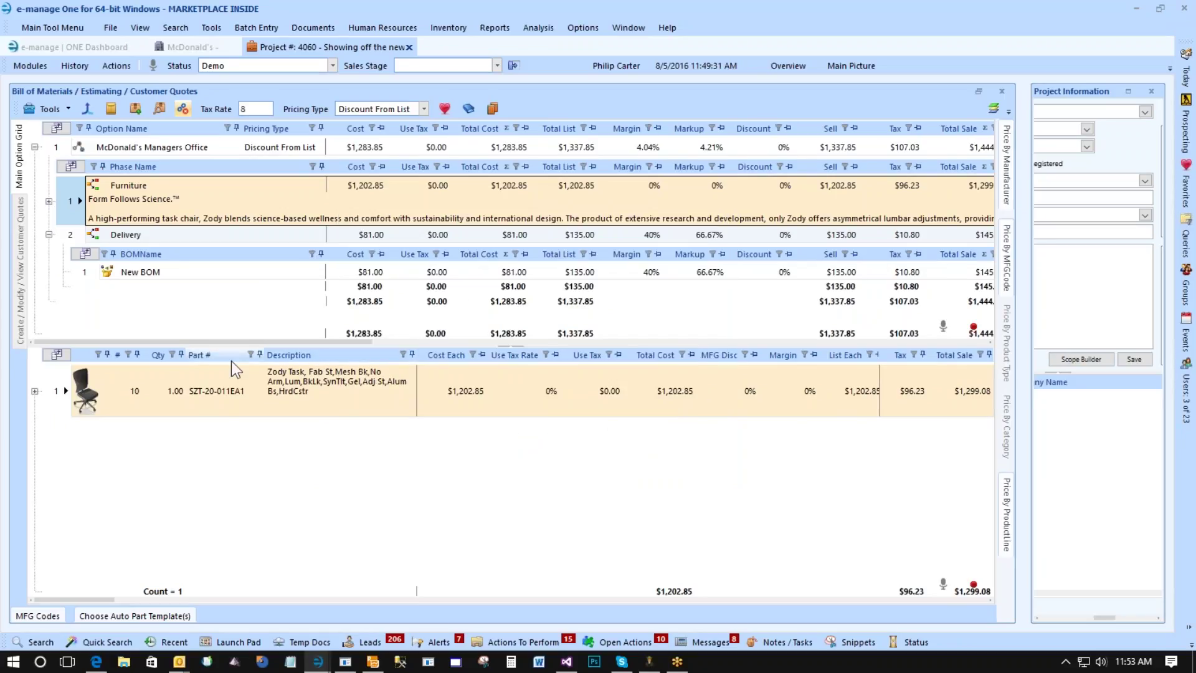
Select the McDonald's Managers Office option and close its description editor unchanged.
click(73, 232)
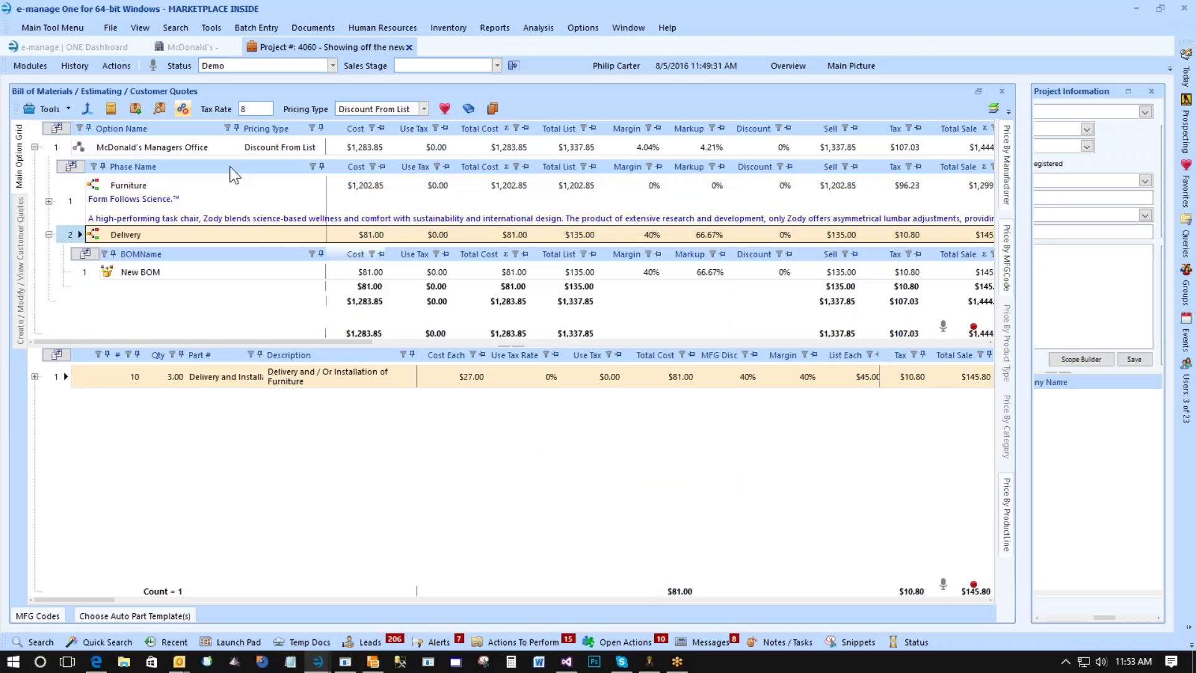
click(130, 147)
double_click(74, 236)
click(890, 178)
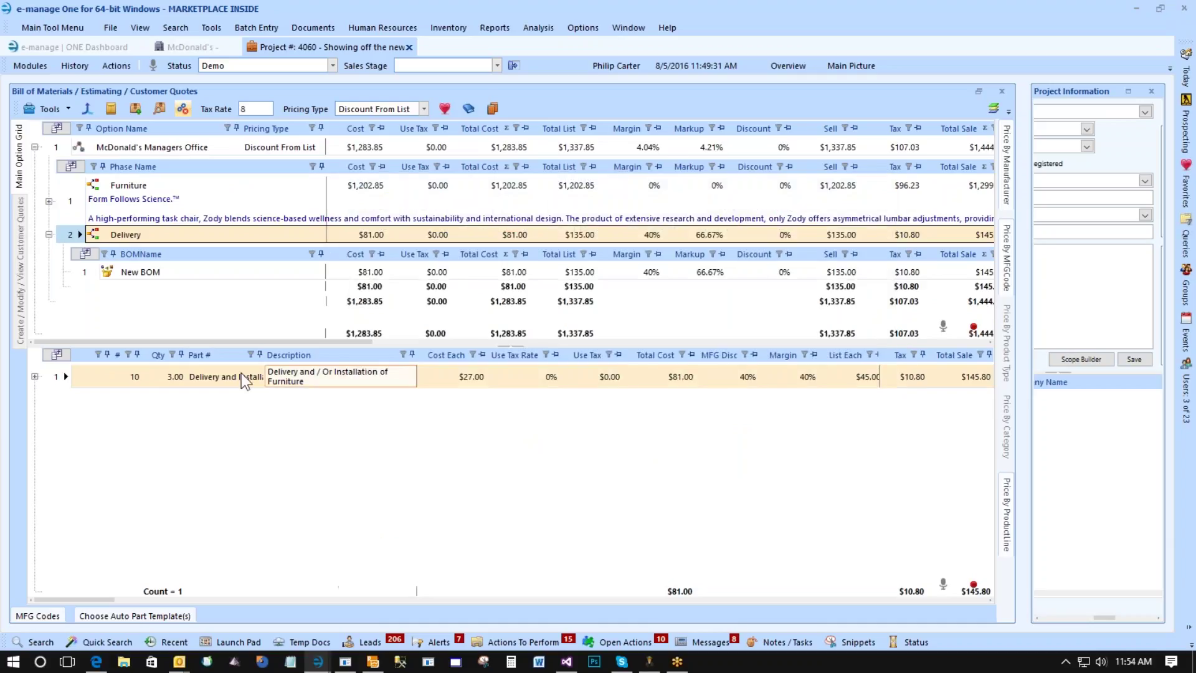
Open the McDonald's Managers Office quote from the customer quotes list for editing.
click(19, 271)
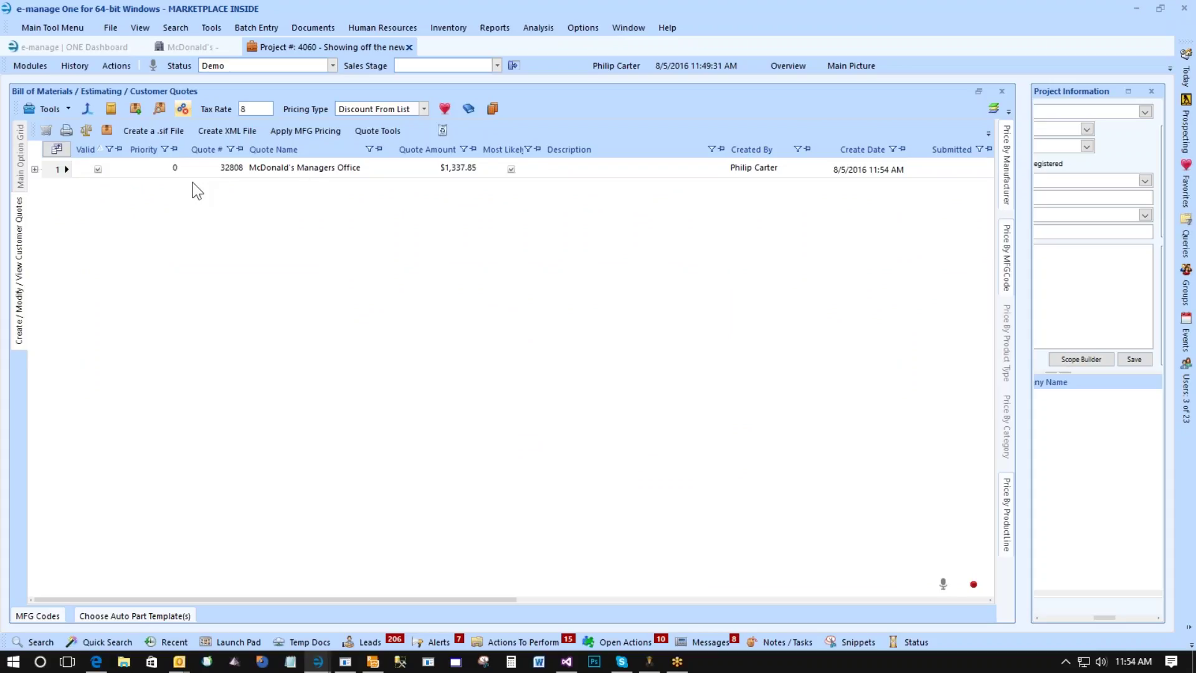
click(297, 173)
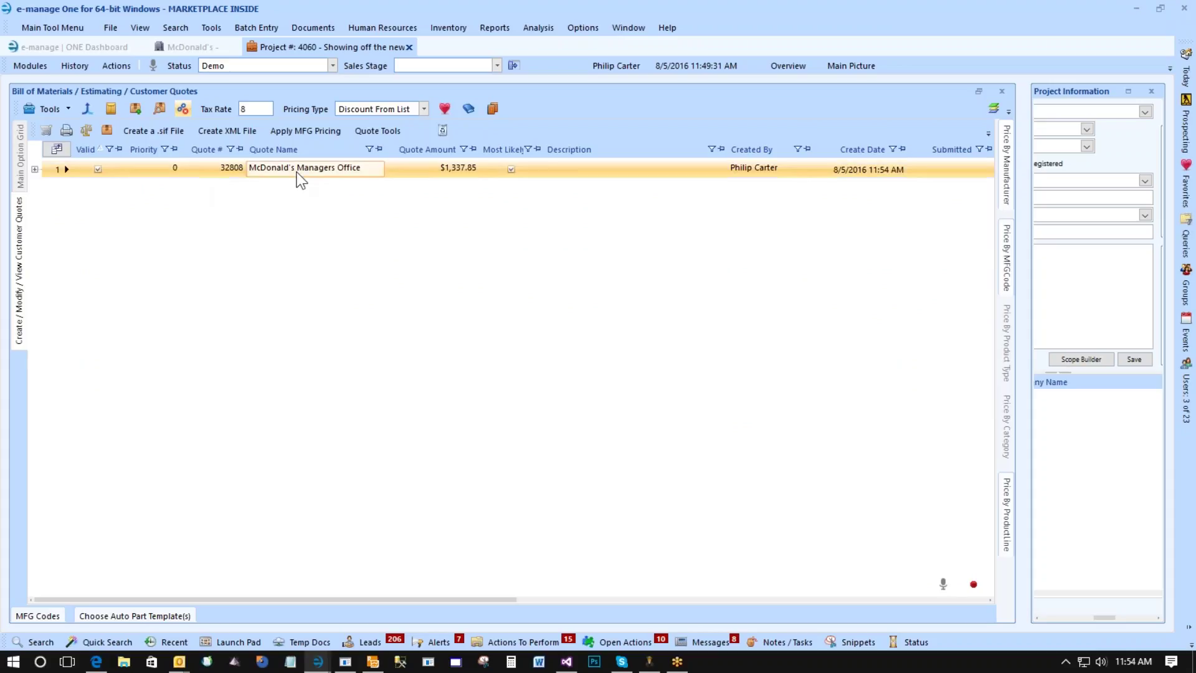
click(55, 166)
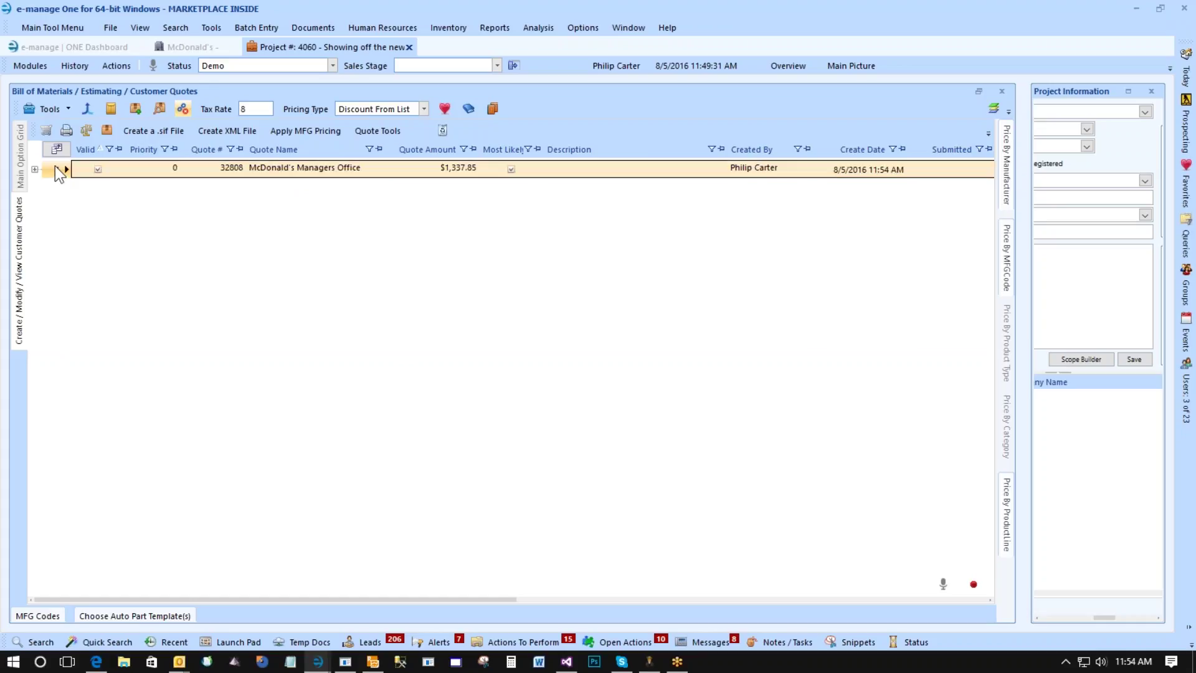
double_click(55, 166)
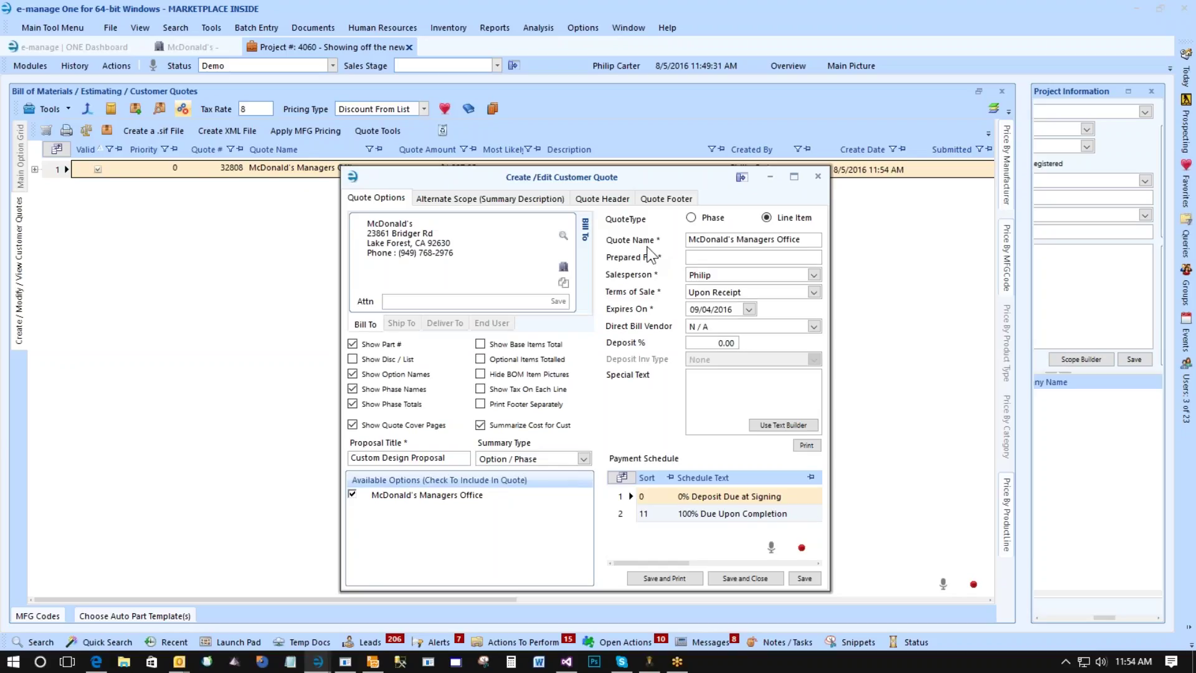
Review the end user, ship-to, deliver-to and bill-to addresses, keeping the Line Item quote type.
click(492, 323)
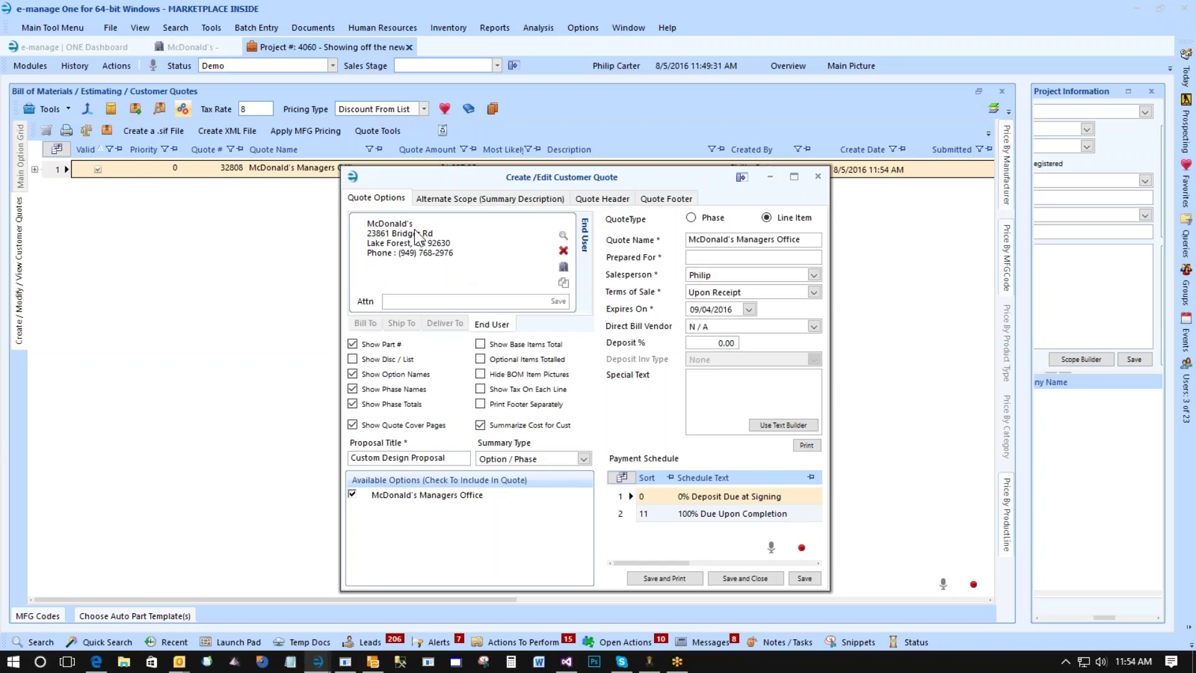
click(363, 321)
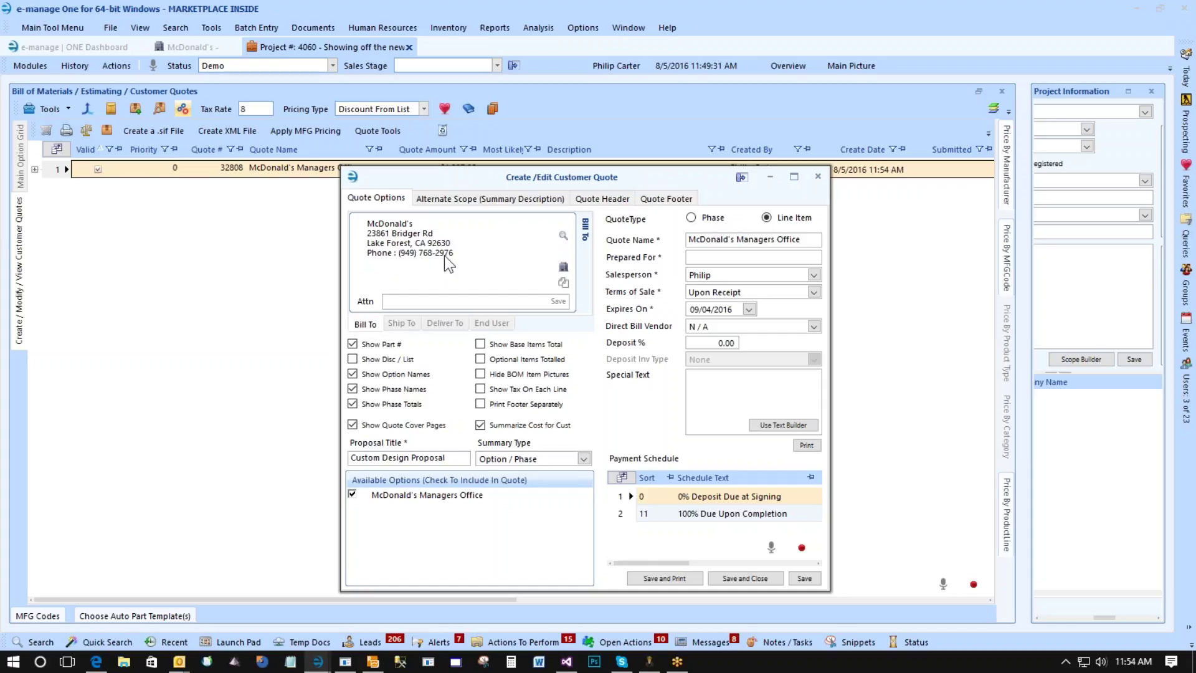
click(401, 323)
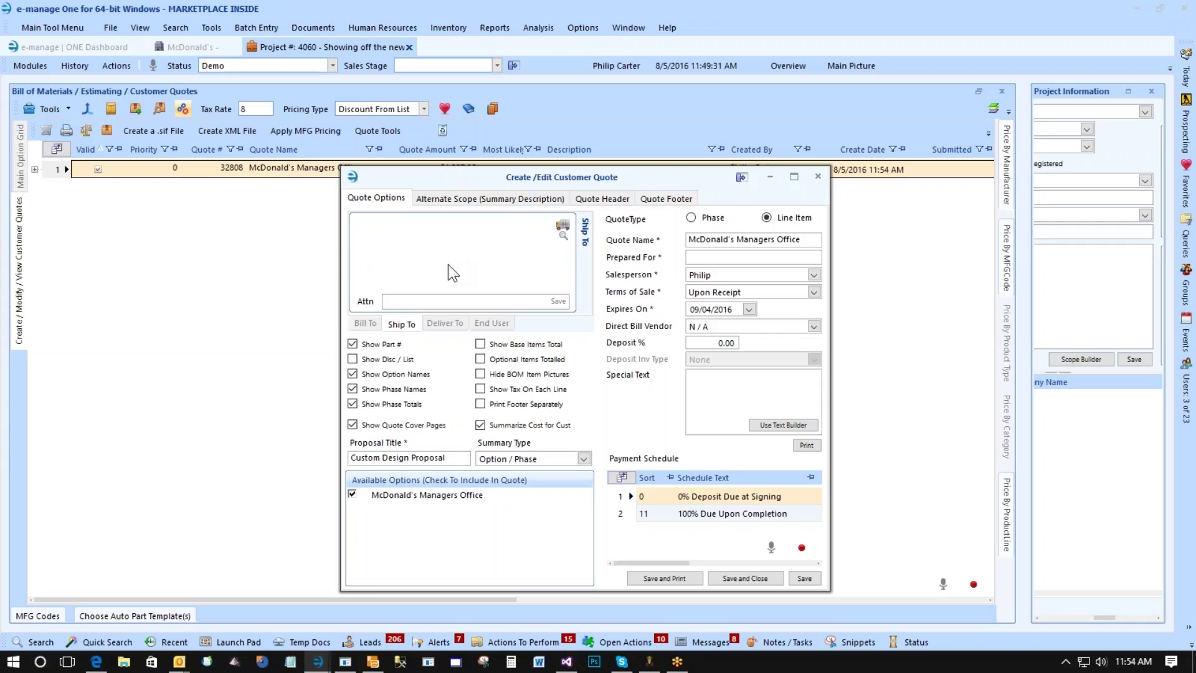
click(445, 319)
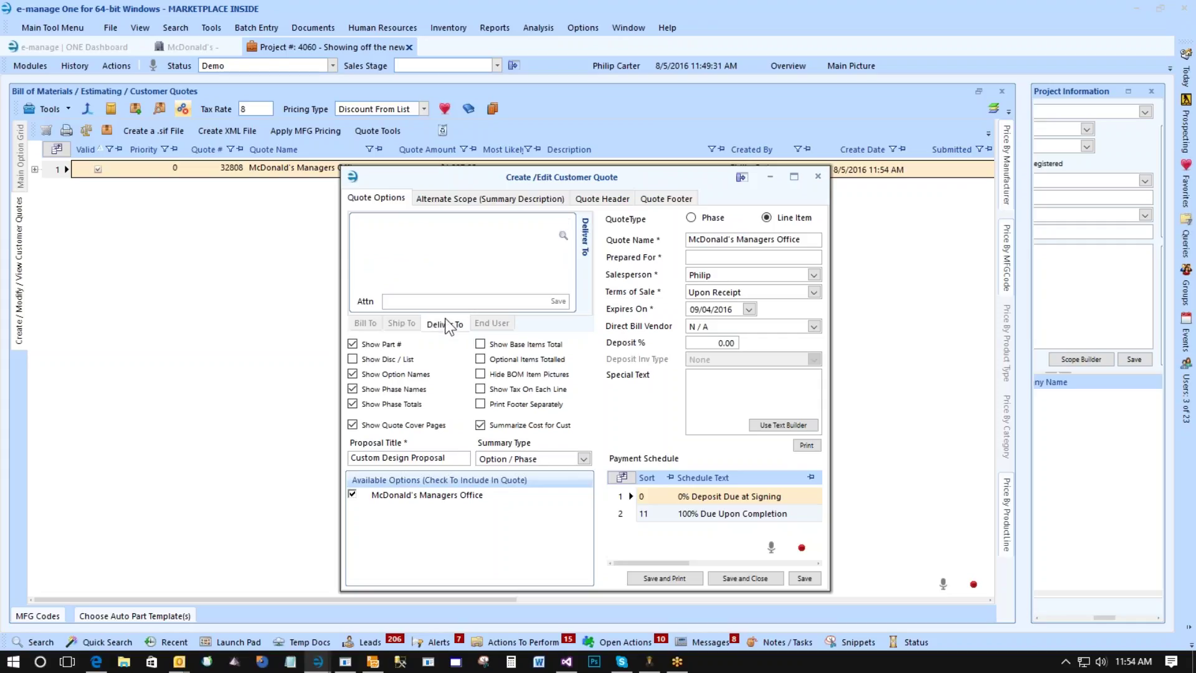
click(364, 323)
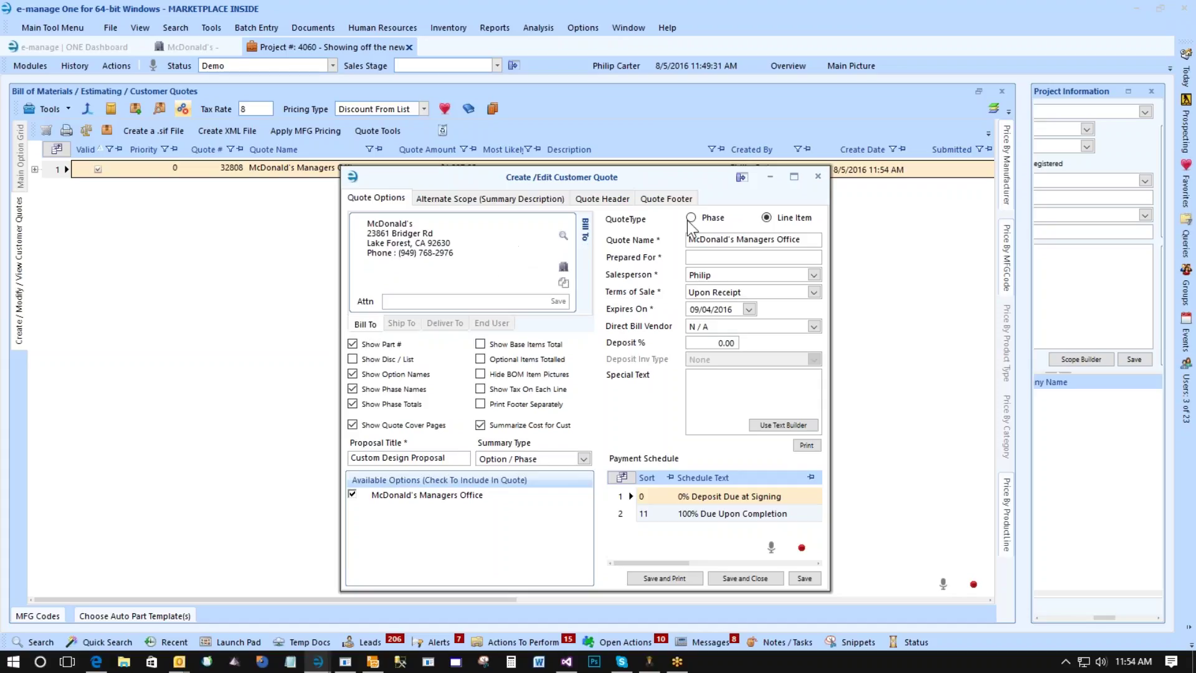
click(766, 217)
Enter the recipient contact's name as Prepared For and choose the quote's salesperson.
click(695, 257)
click(711, 279)
click(714, 288)
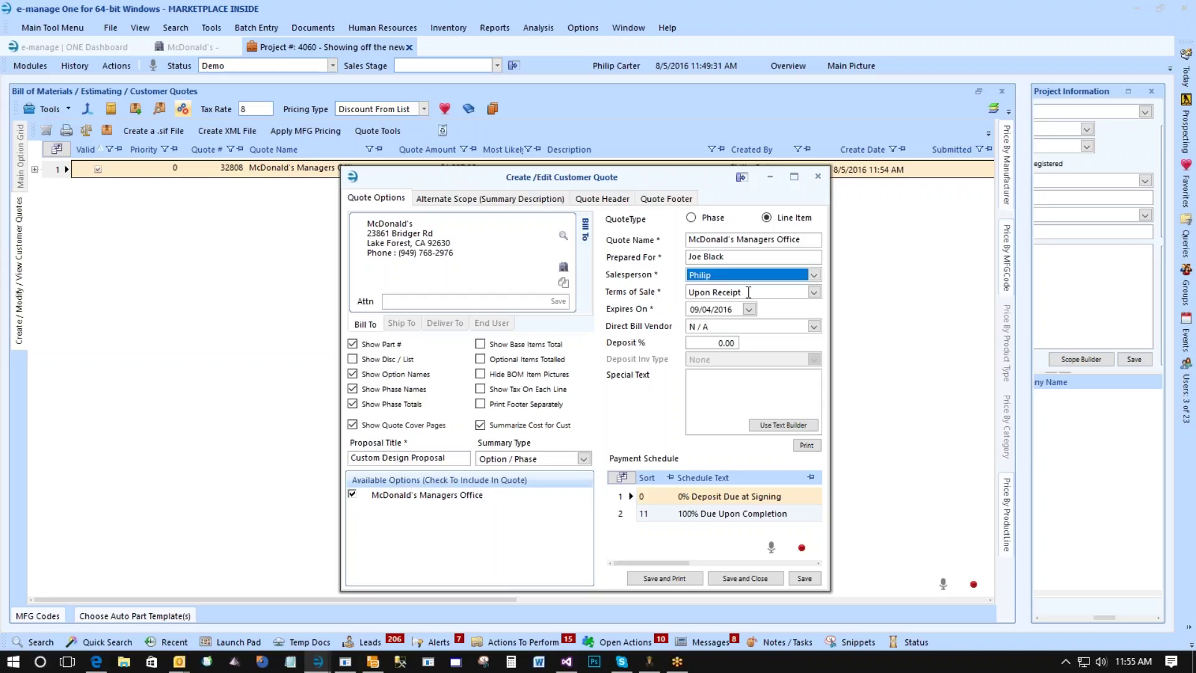
click(749, 292)
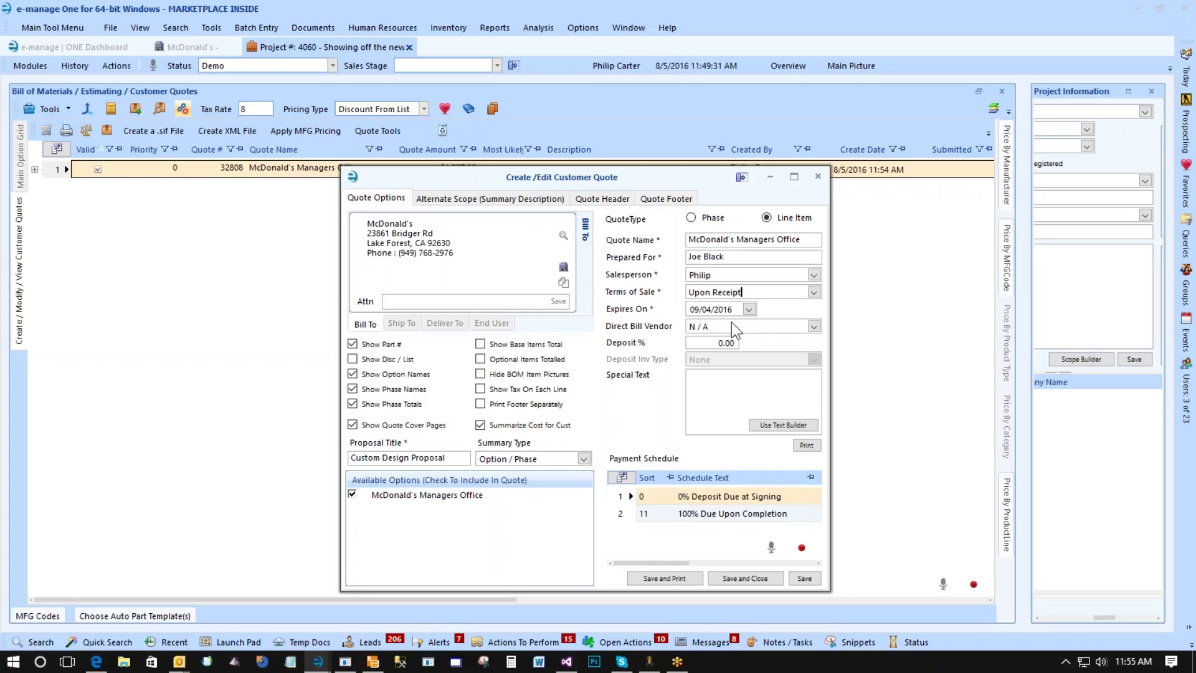
Set terms of sale to 50% Deposit / Balance Before Delivery and check the payment rows.
key(Down)
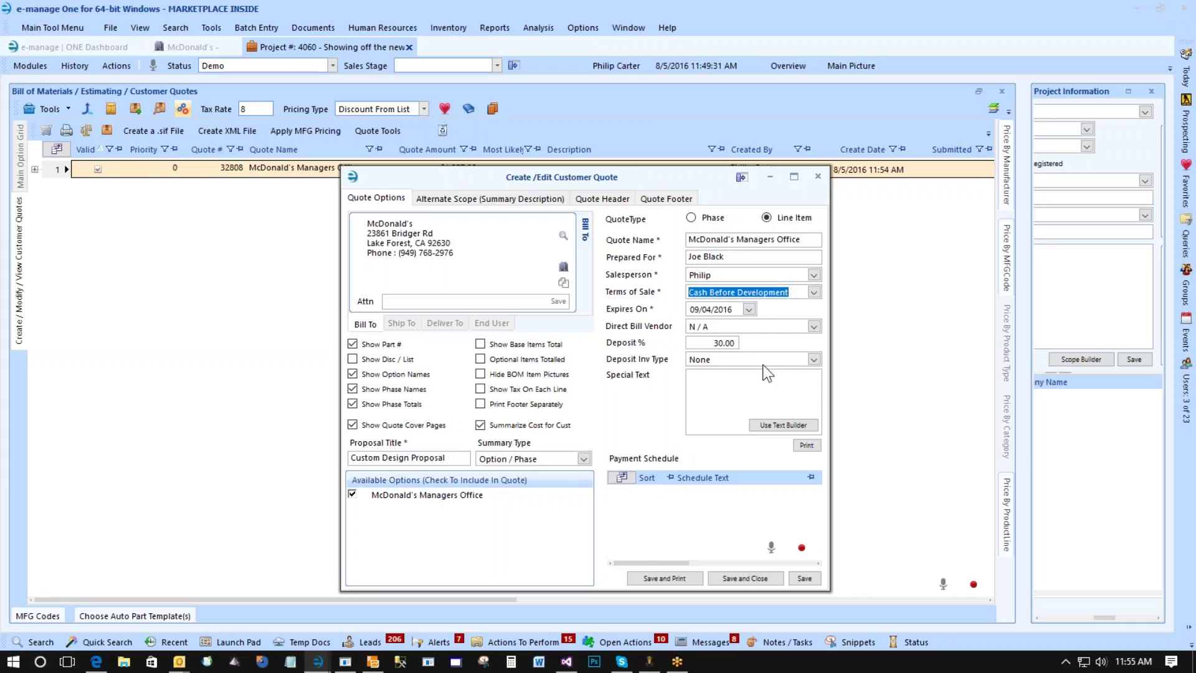
key(Up)
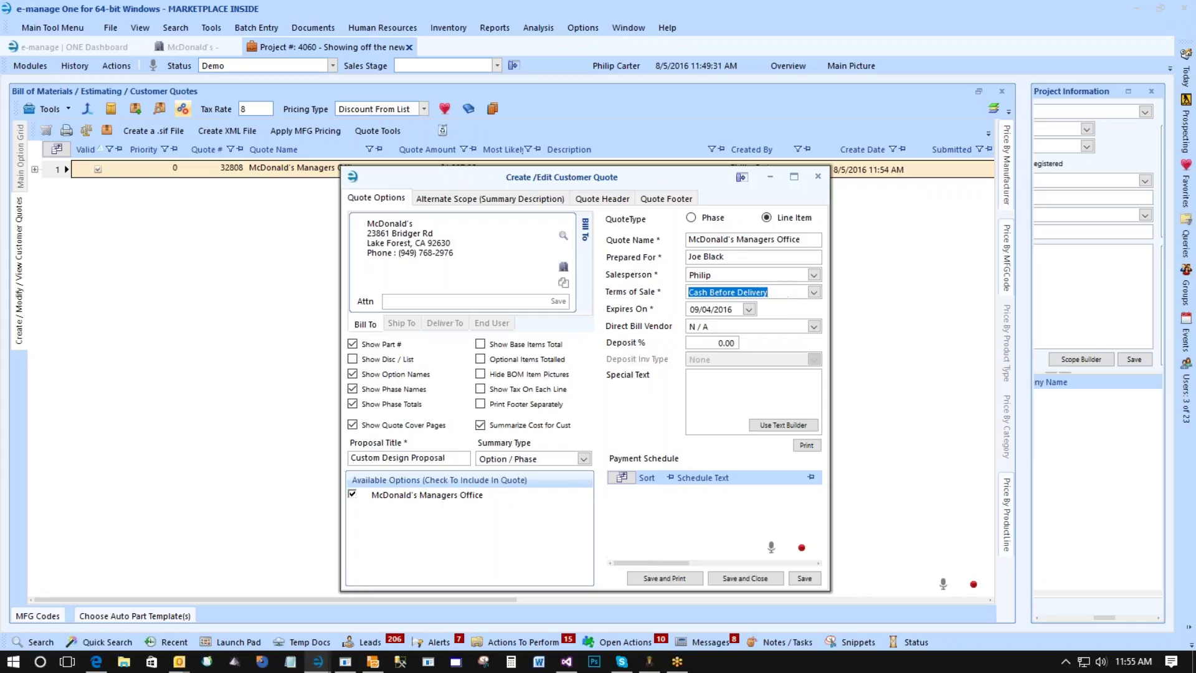
key(Up)
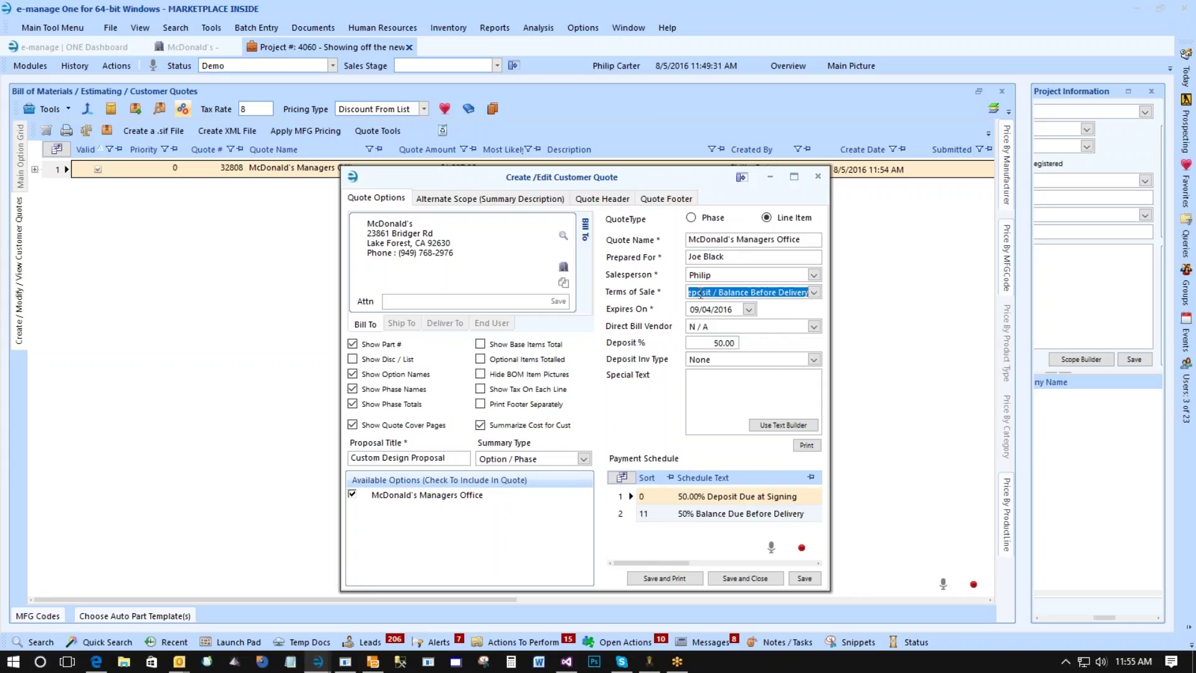
click(727, 512)
click(726, 326)
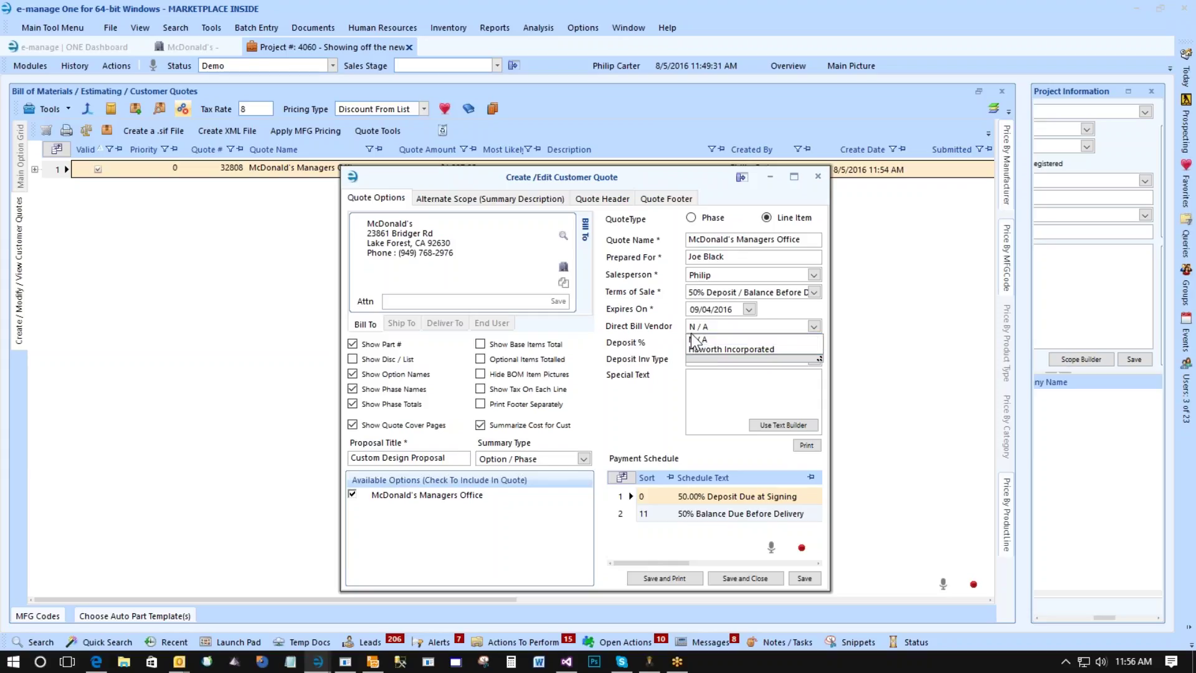
click(670, 332)
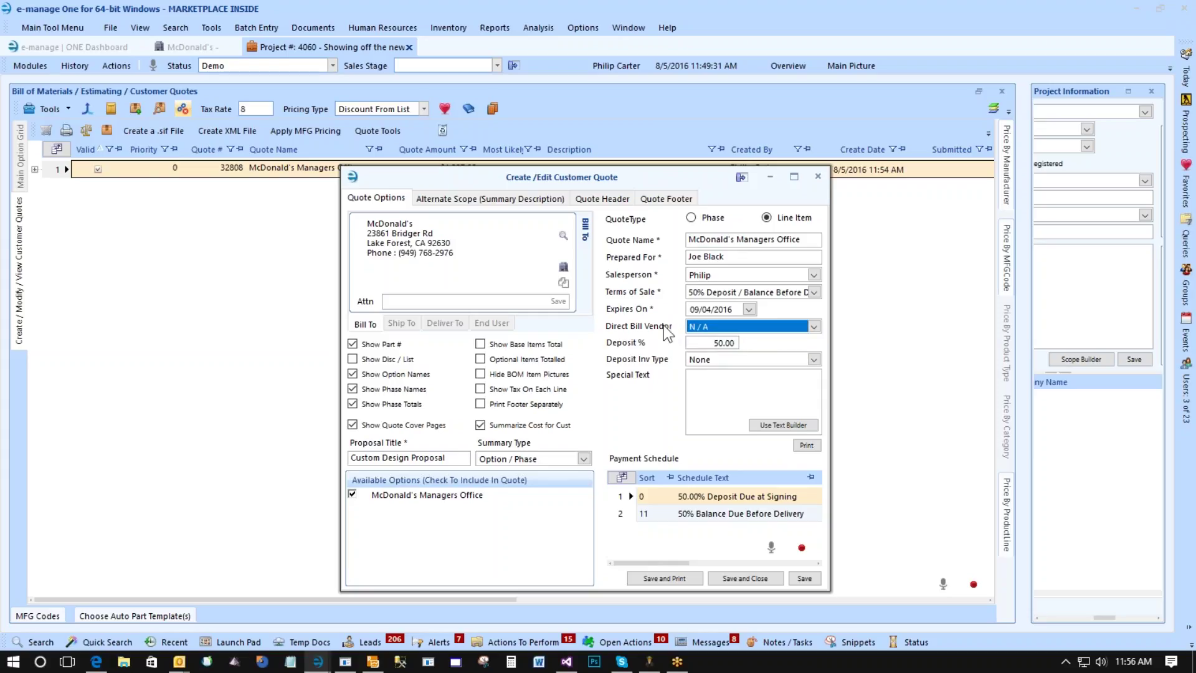
click(713, 328)
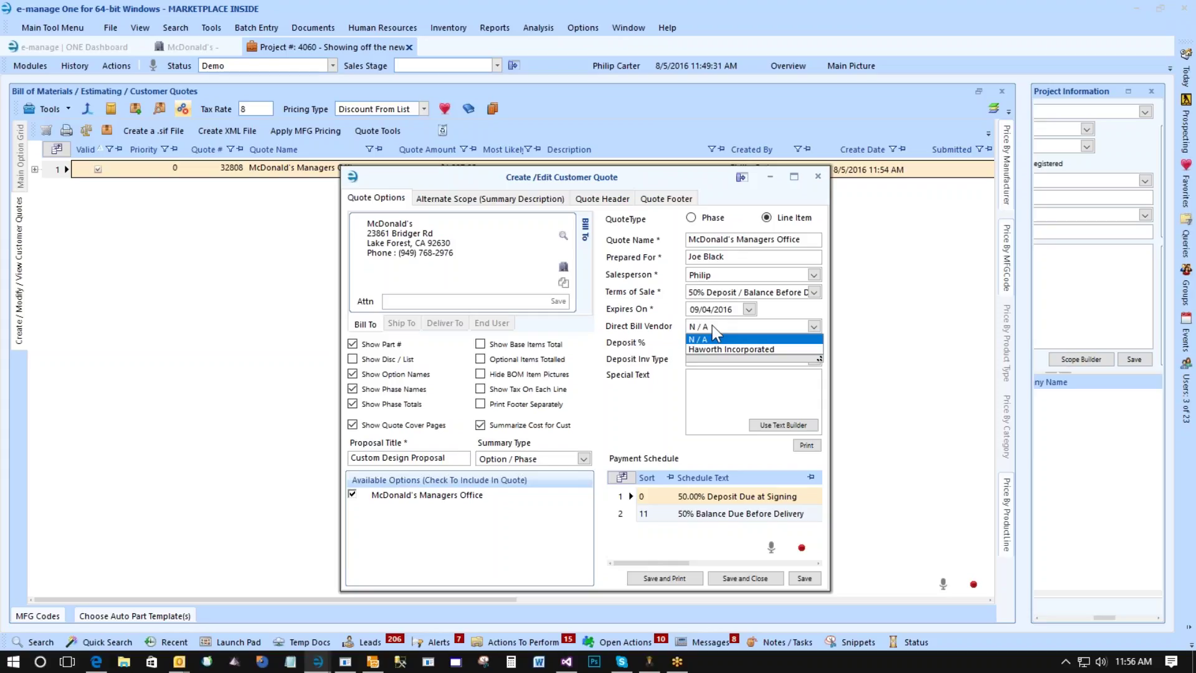
click(709, 324)
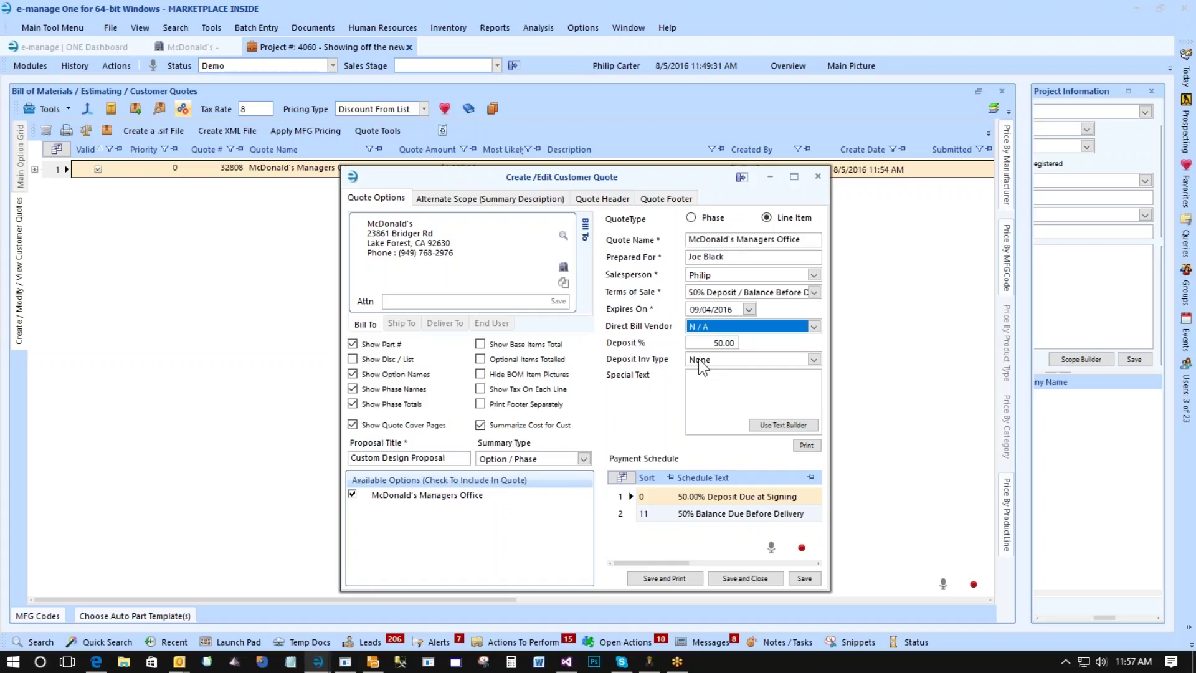
click(700, 361)
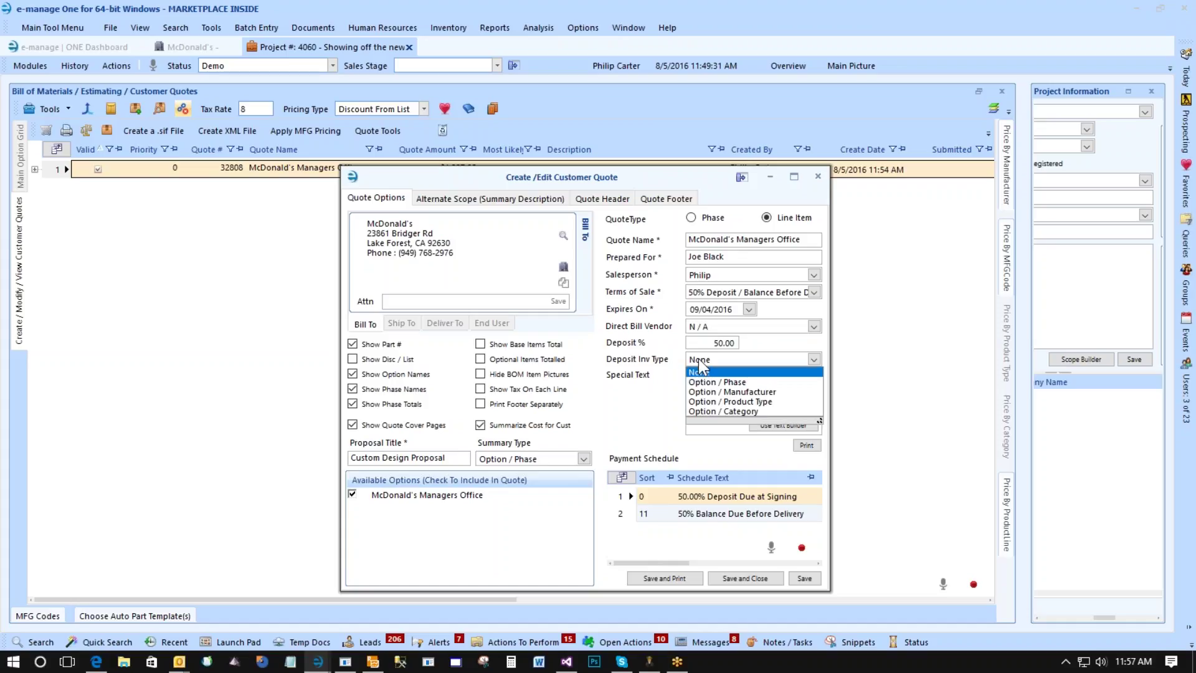
click(699, 361)
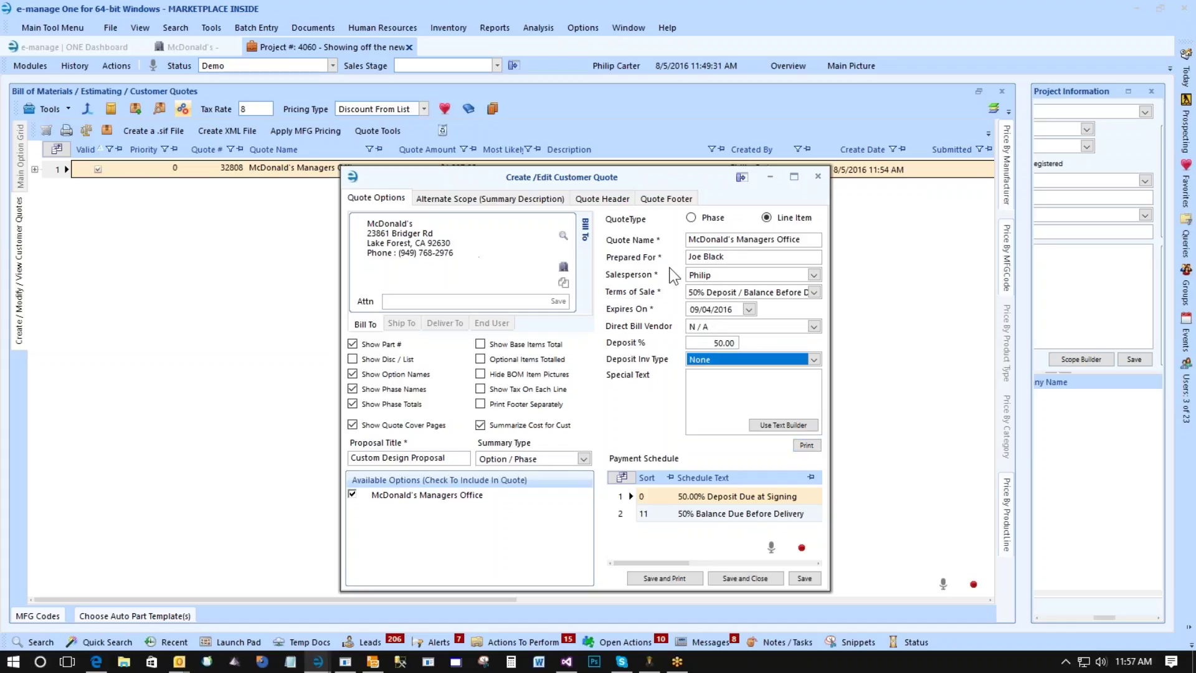
click(699, 360)
click(699, 361)
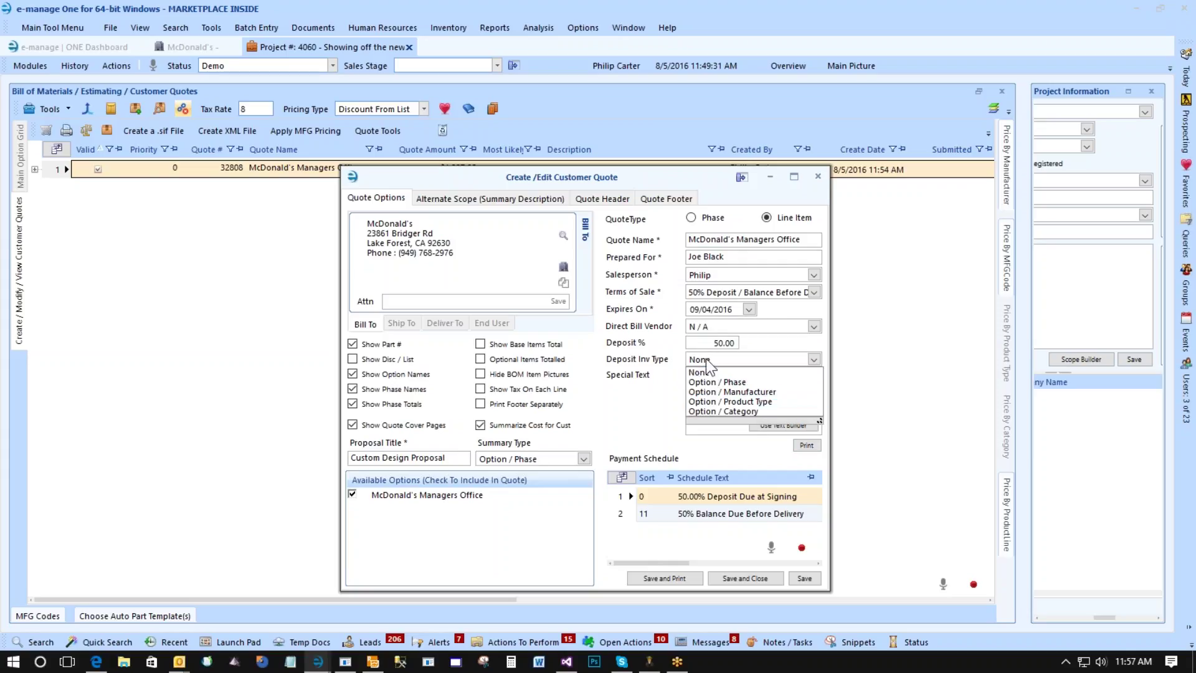
click(705, 358)
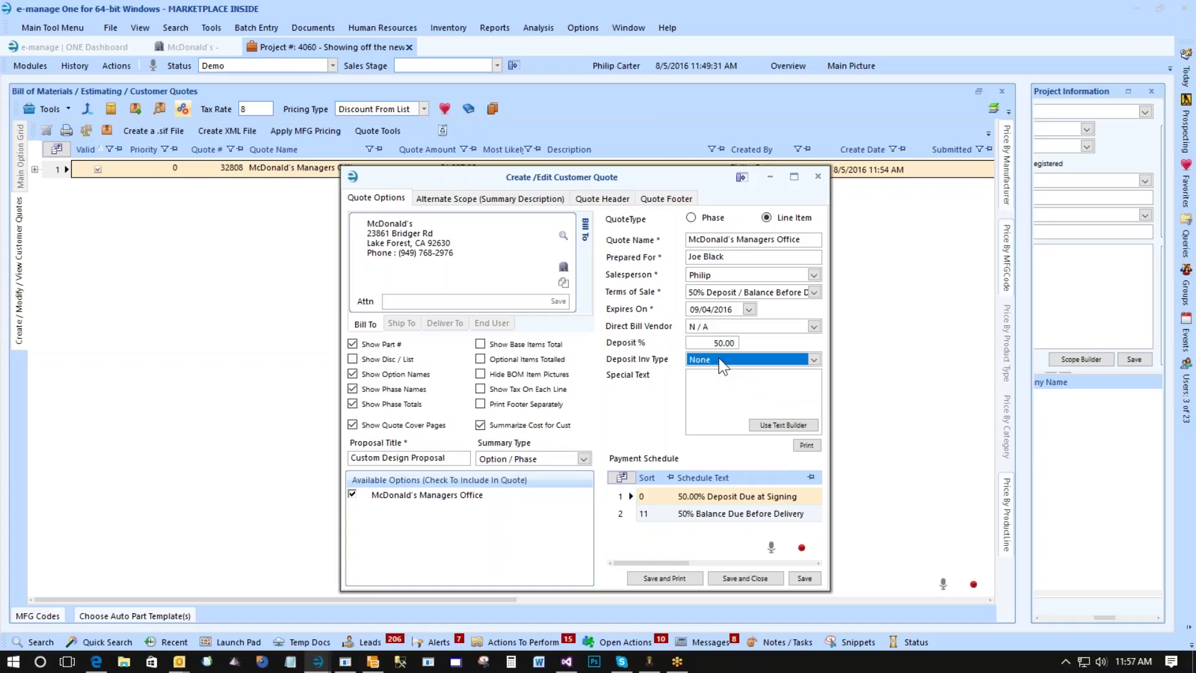
click(720, 361)
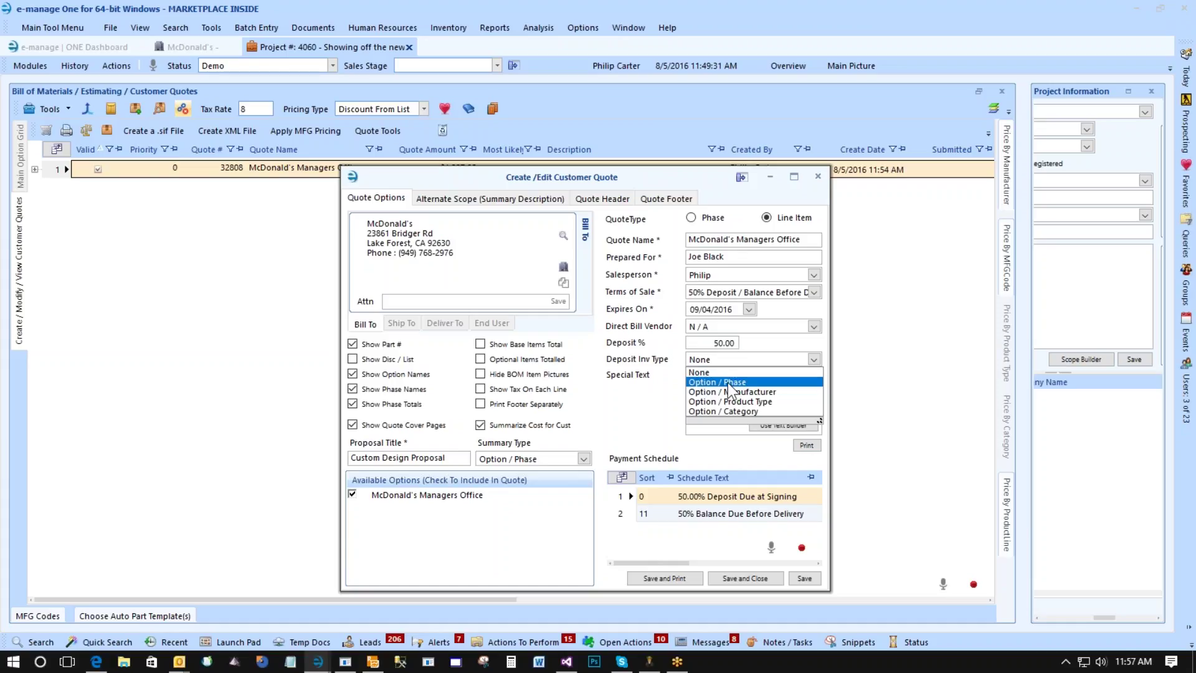
click(710, 372)
click(756, 383)
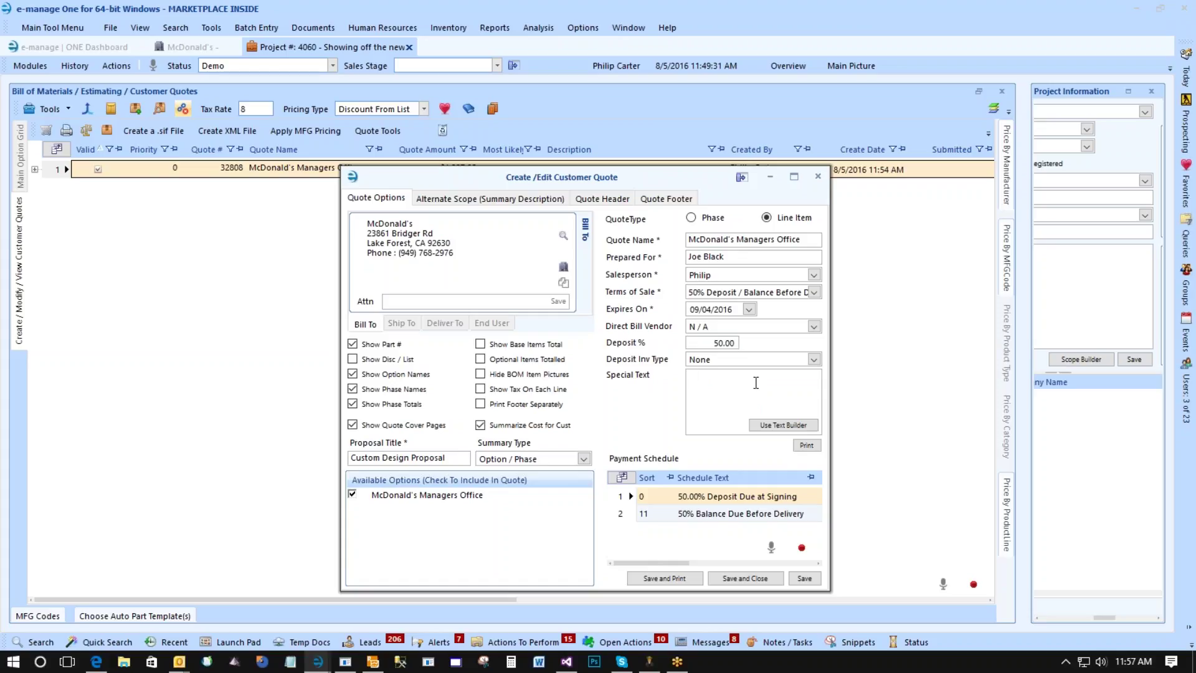
Enter the special text 'Please verify the color and other options on the Zody Chair before signing off'.
text(Please verify the color and other options on the zo)
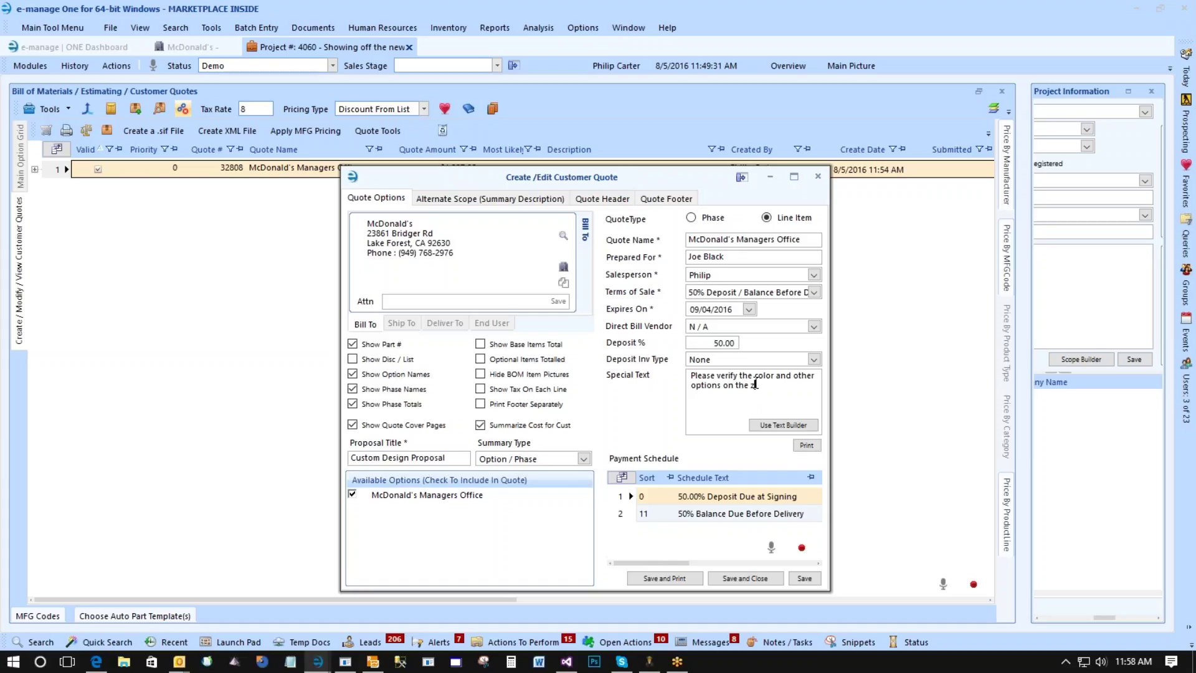
key(BackSpace)
key(BackSpace)
text(Zody Chair before signing off)
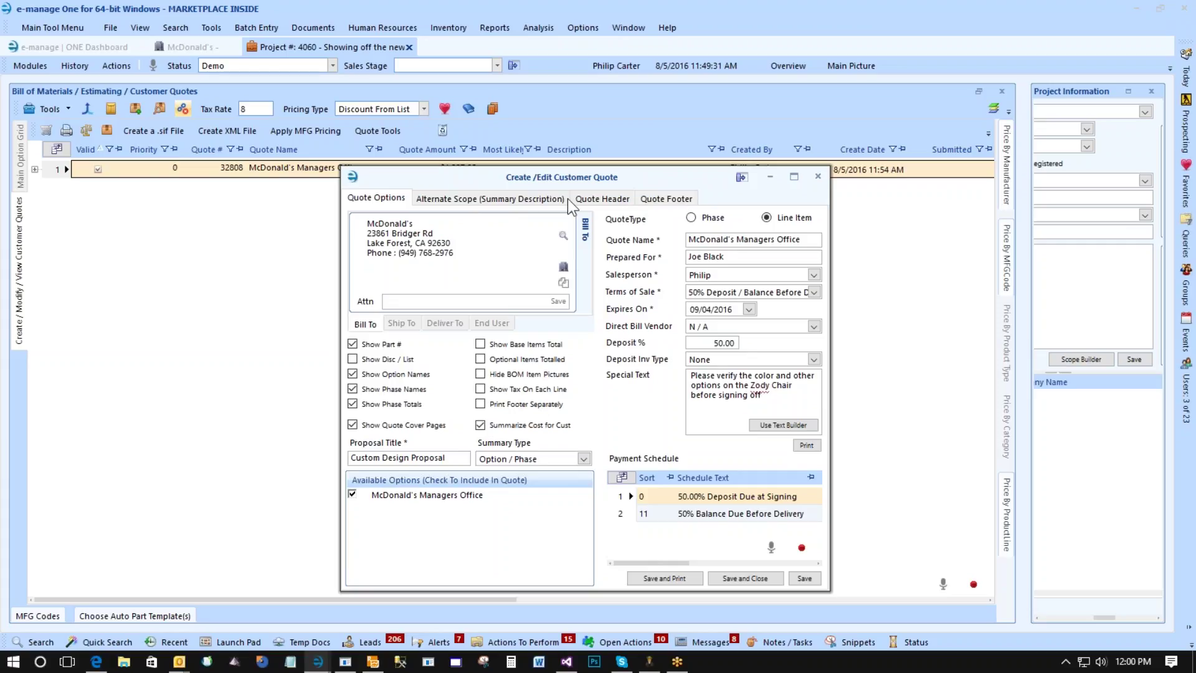
click(651, 201)
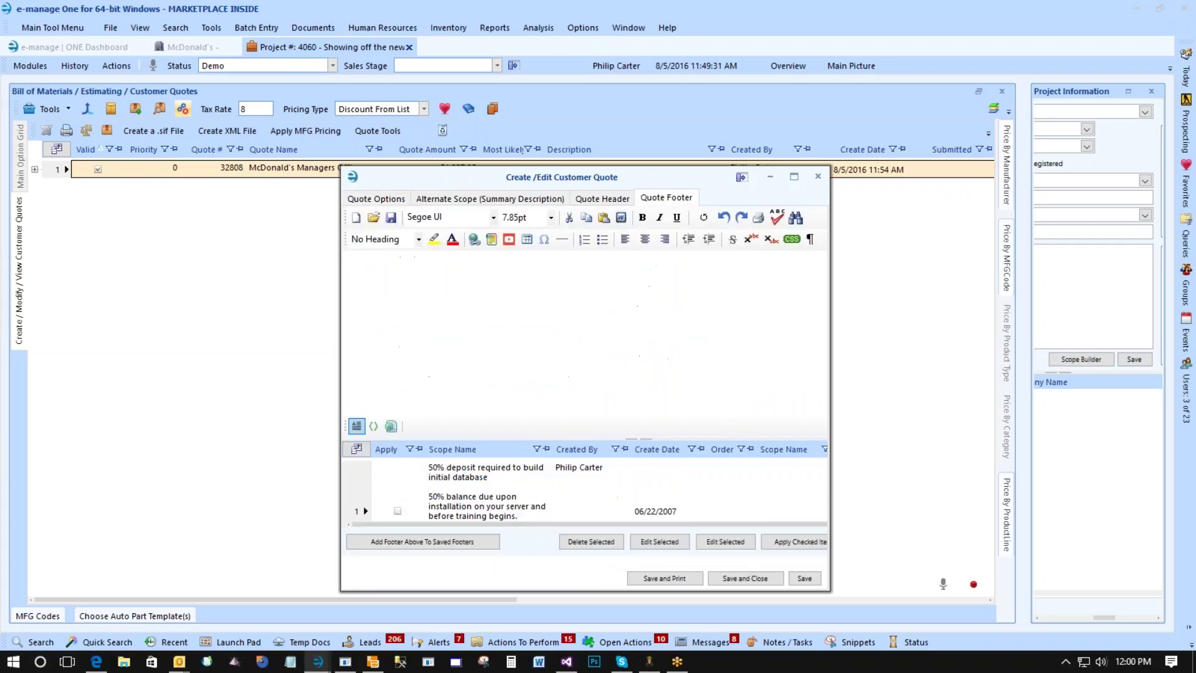
click(491, 480)
click(398, 492)
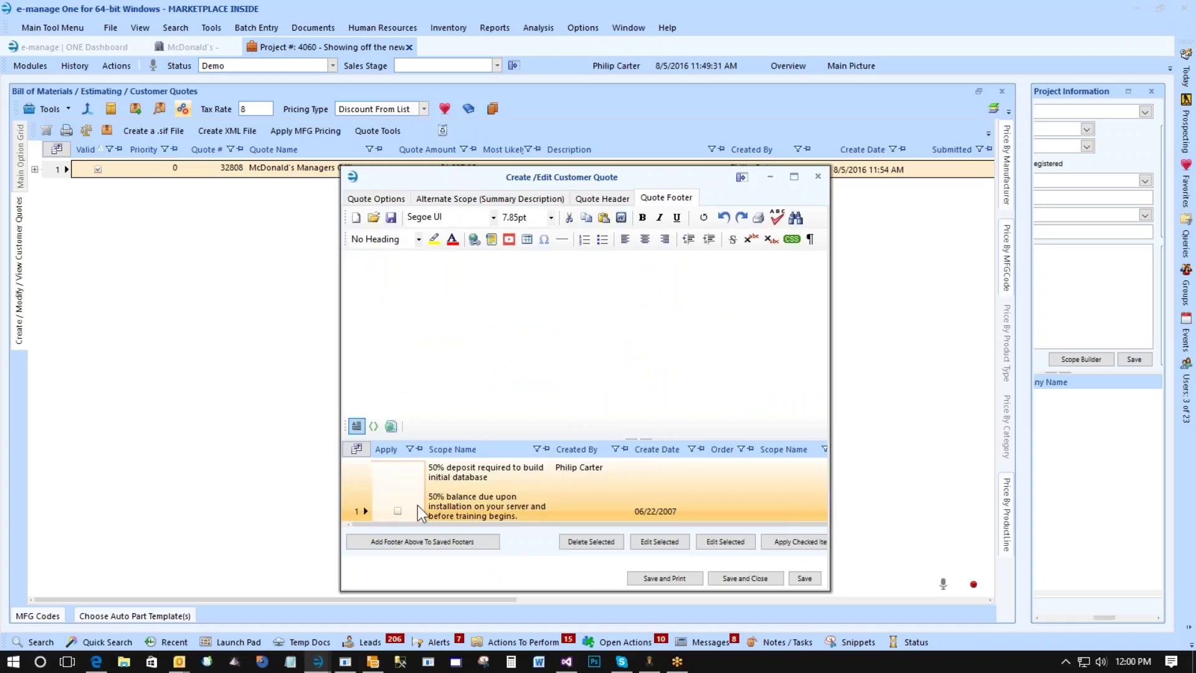
click(386, 199)
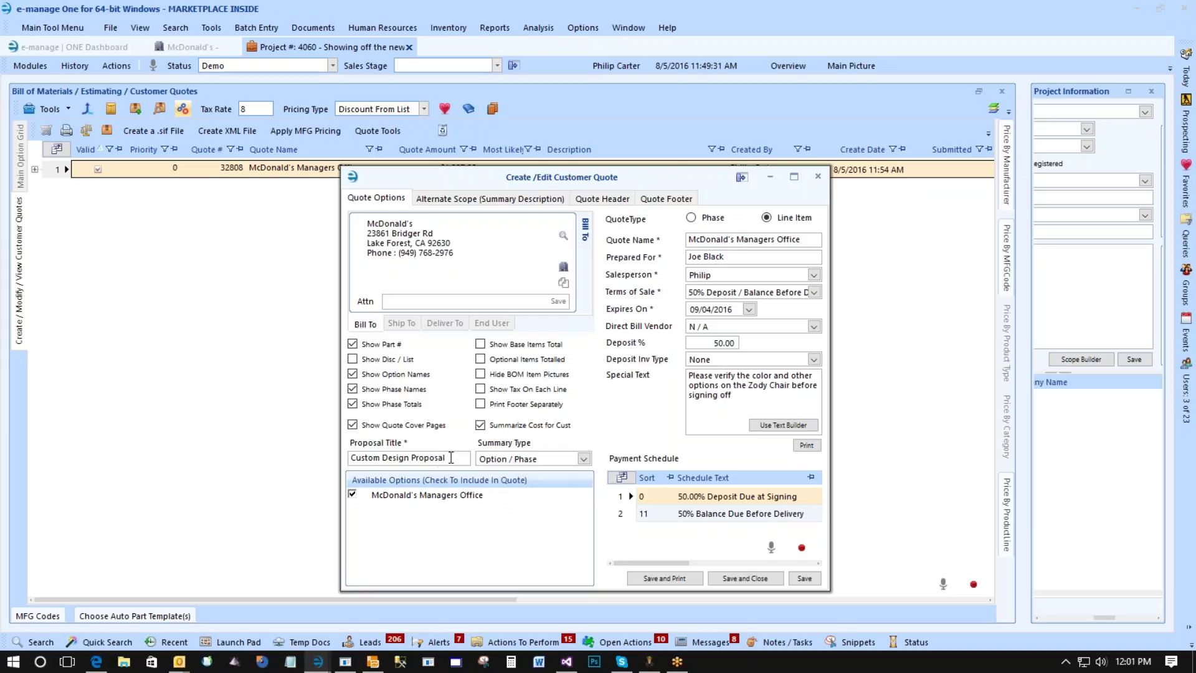
click(451, 457)
click(520, 459)
click(496, 456)
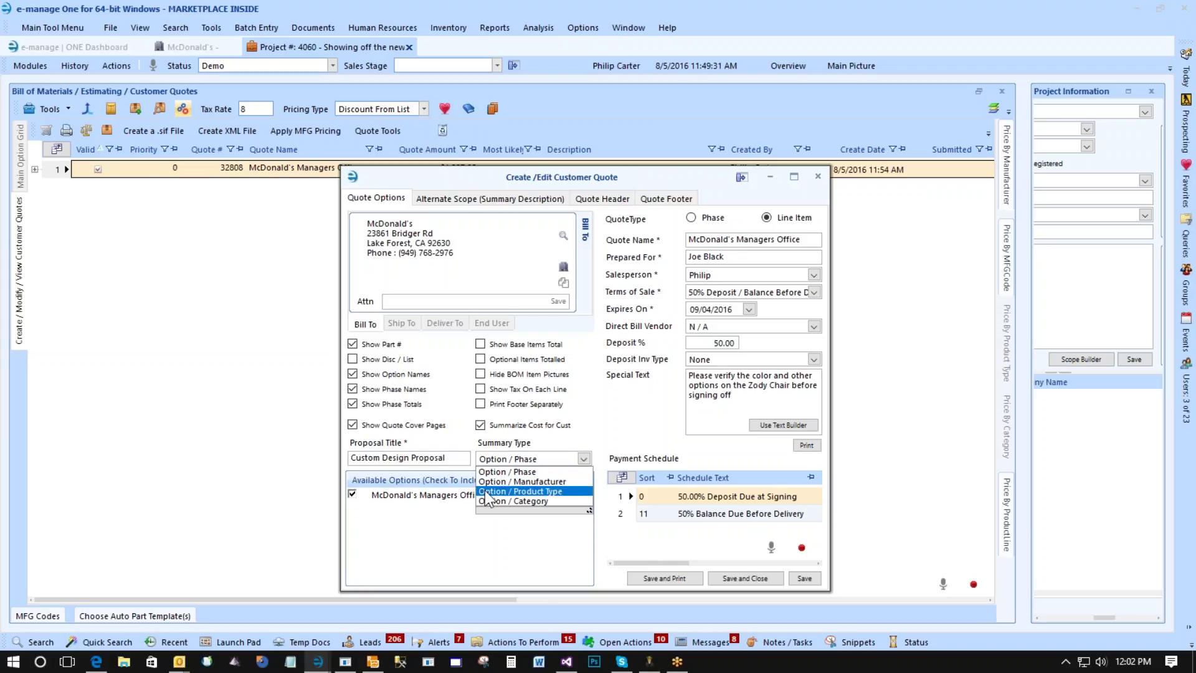
click(514, 458)
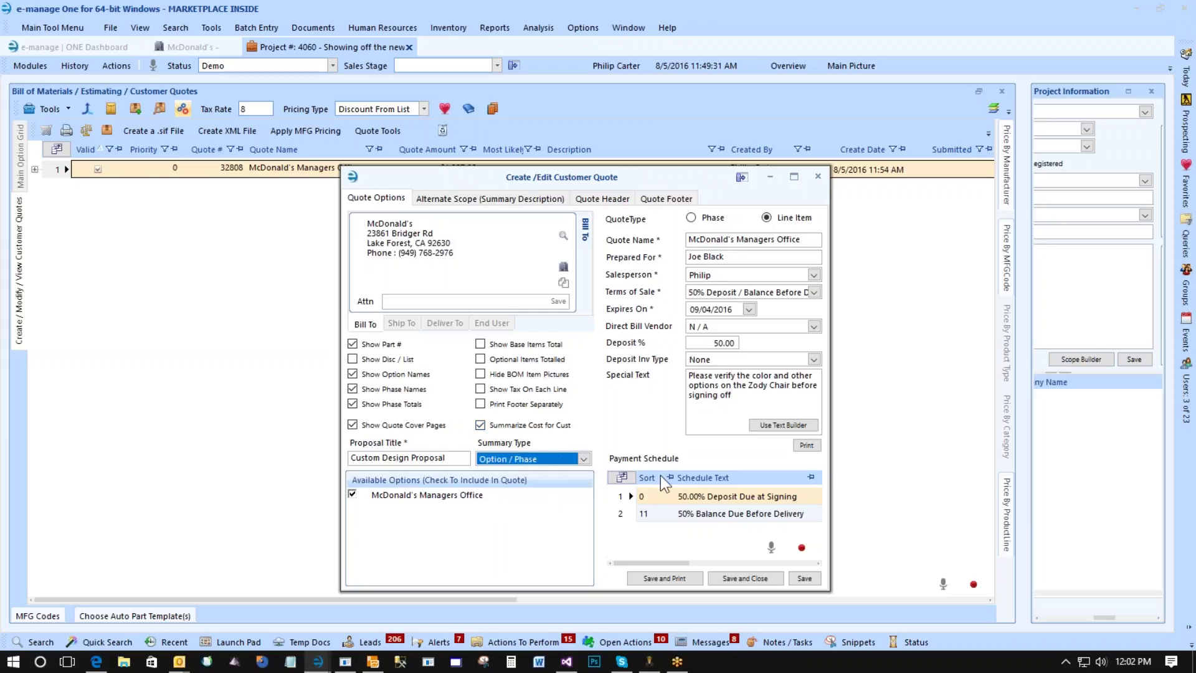
Save and print the quote, declining to set a direct bill vendor.
click(668, 577)
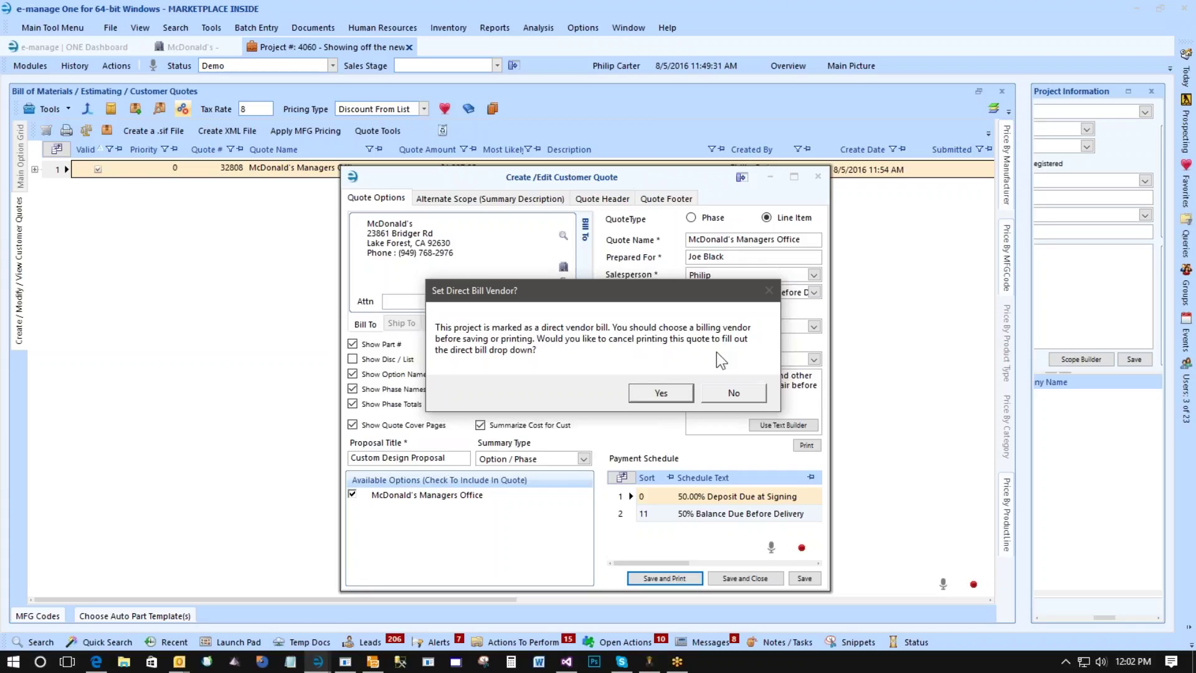
click(720, 395)
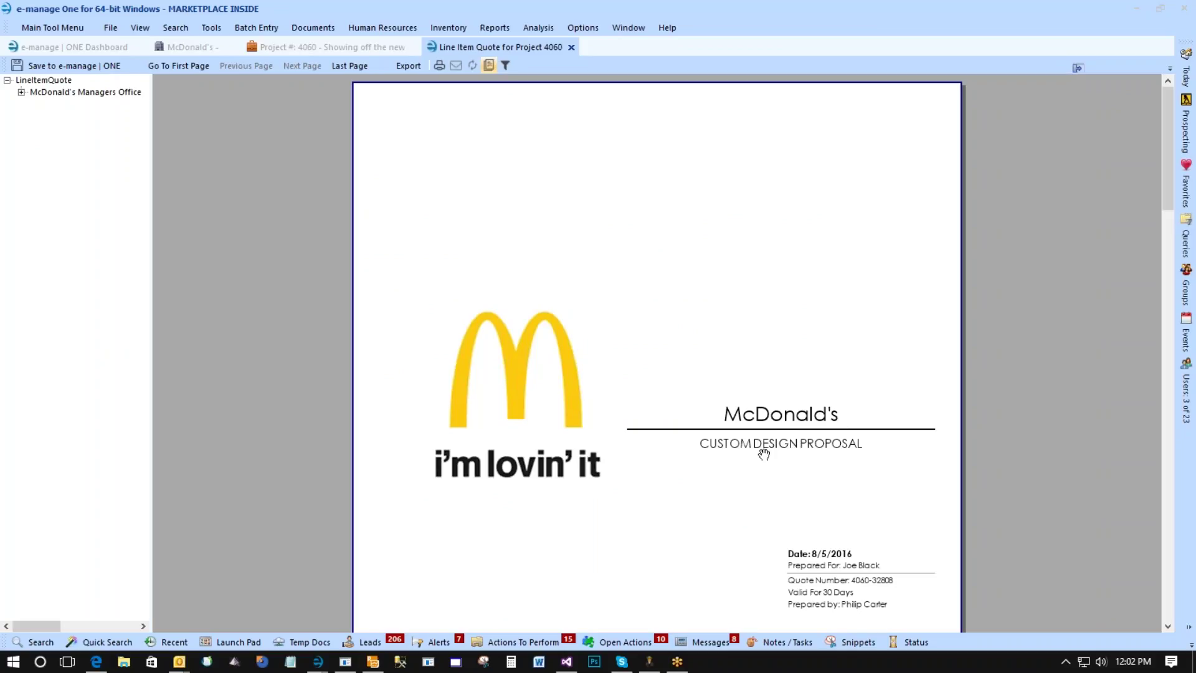
scroll(835, 535, down, 1)
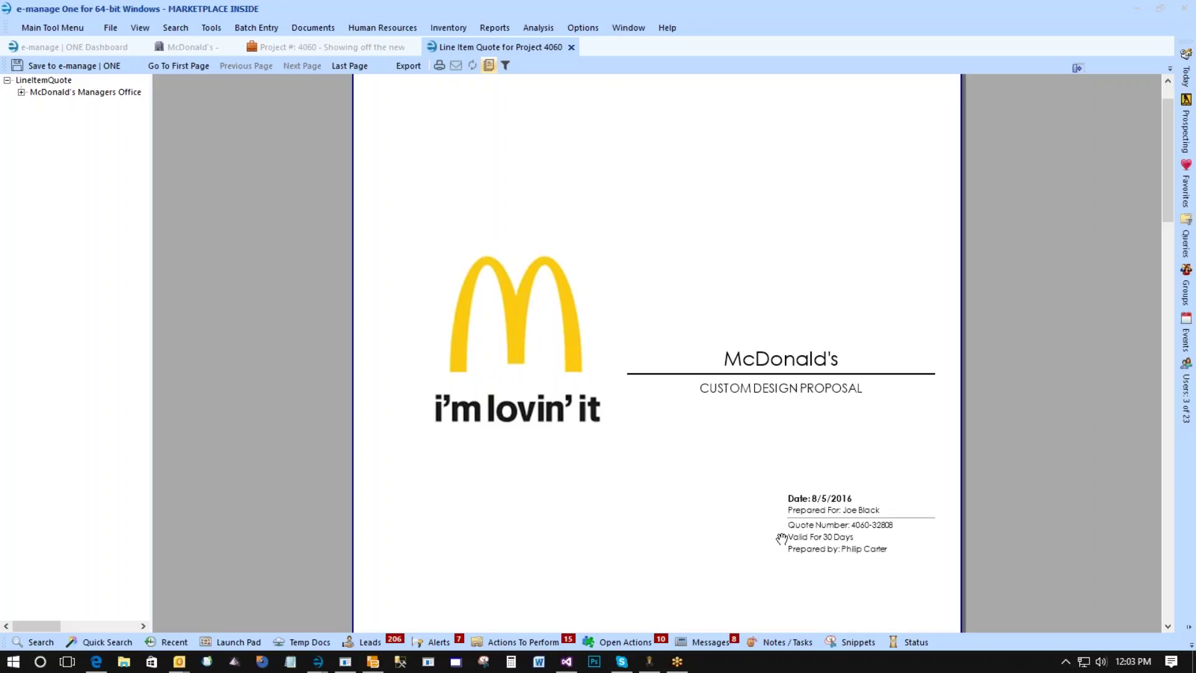
scroll(780, 541, down, 1)
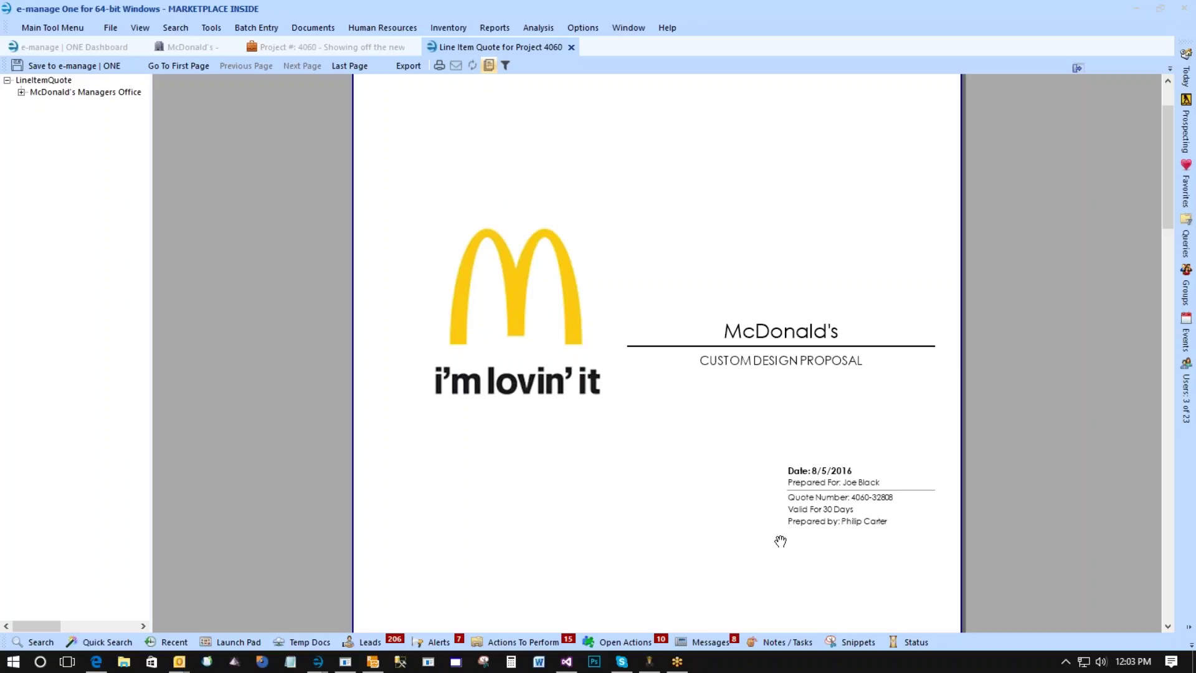
scroll(781, 540, down, 5)
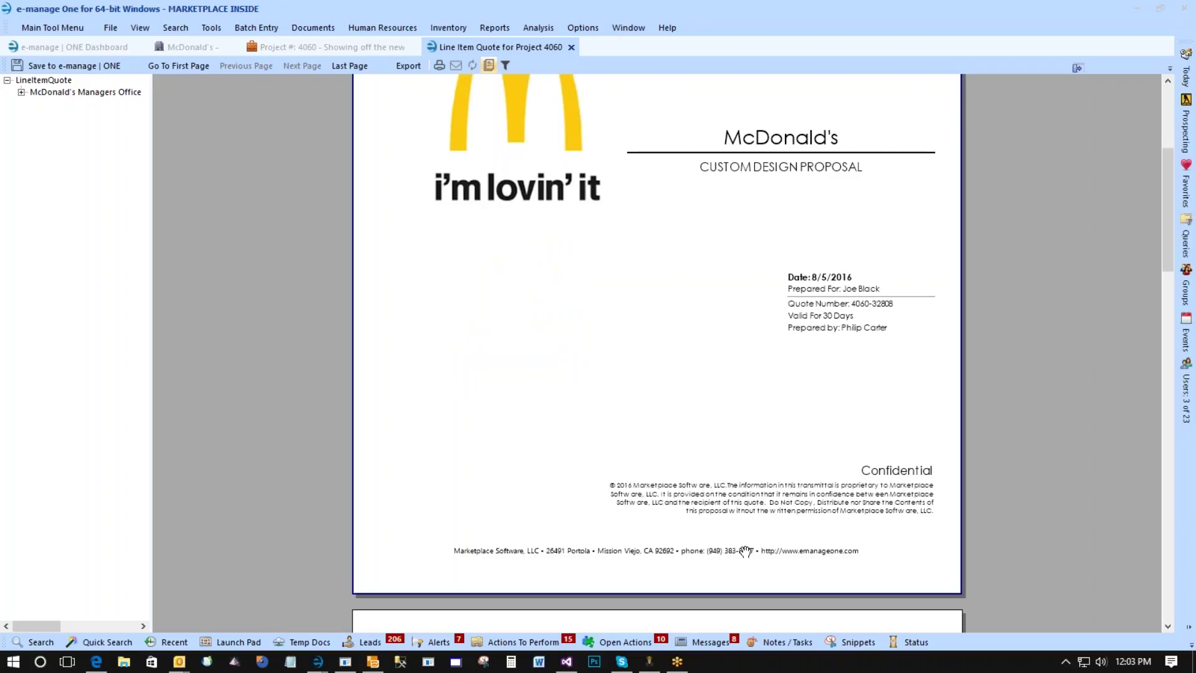
scroll(739, 546, down, 3)
scroll(741, 545, down, 5)
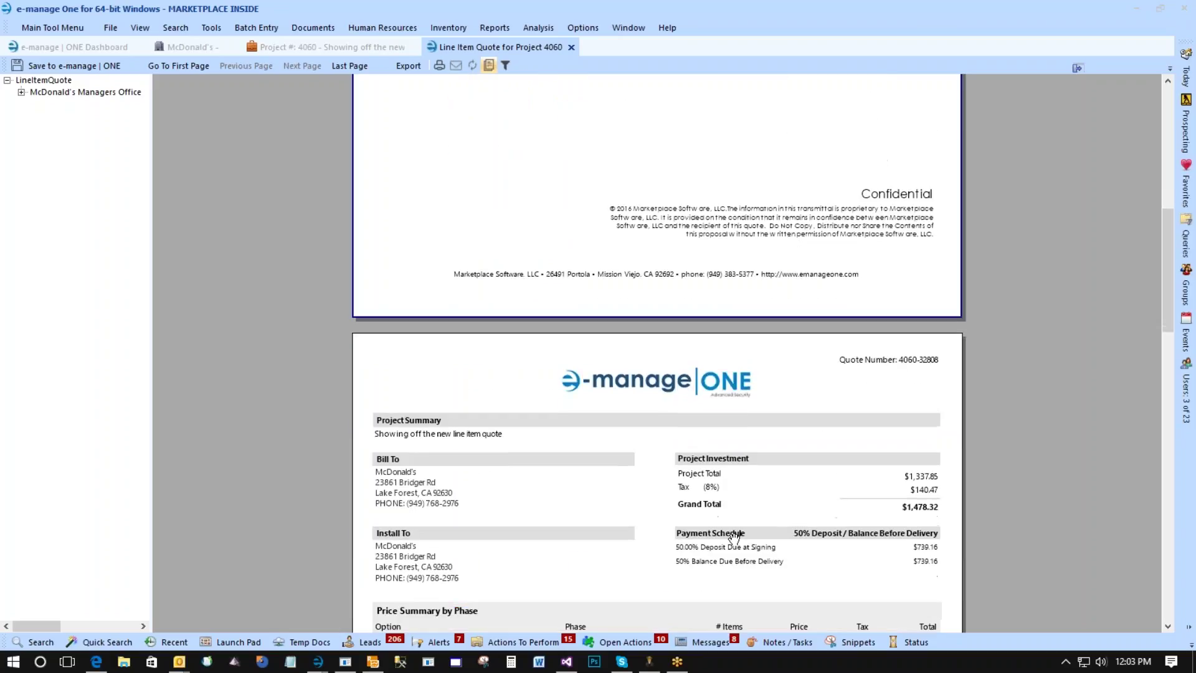
scroll(730, 535, down, 1)
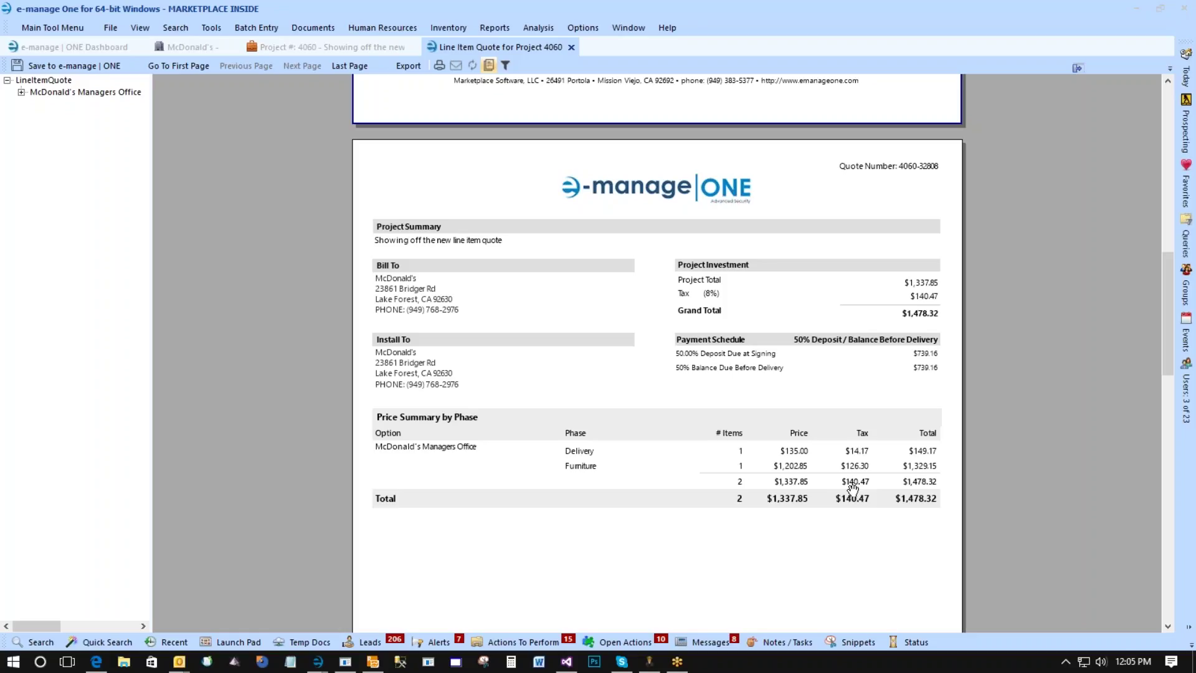
Scroll the Project 4060 line item quote down to its totals and signature lines, then close the preview.
scroll(702, 411, down, 1)
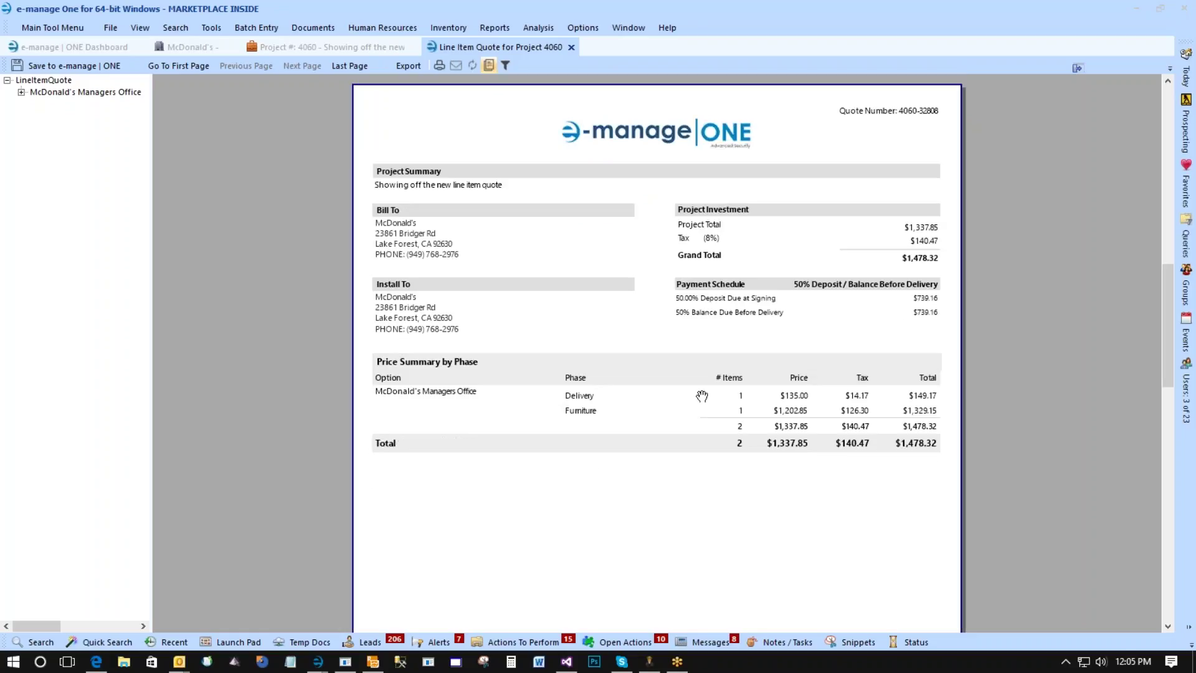
scroll(671, 419, down, 6)
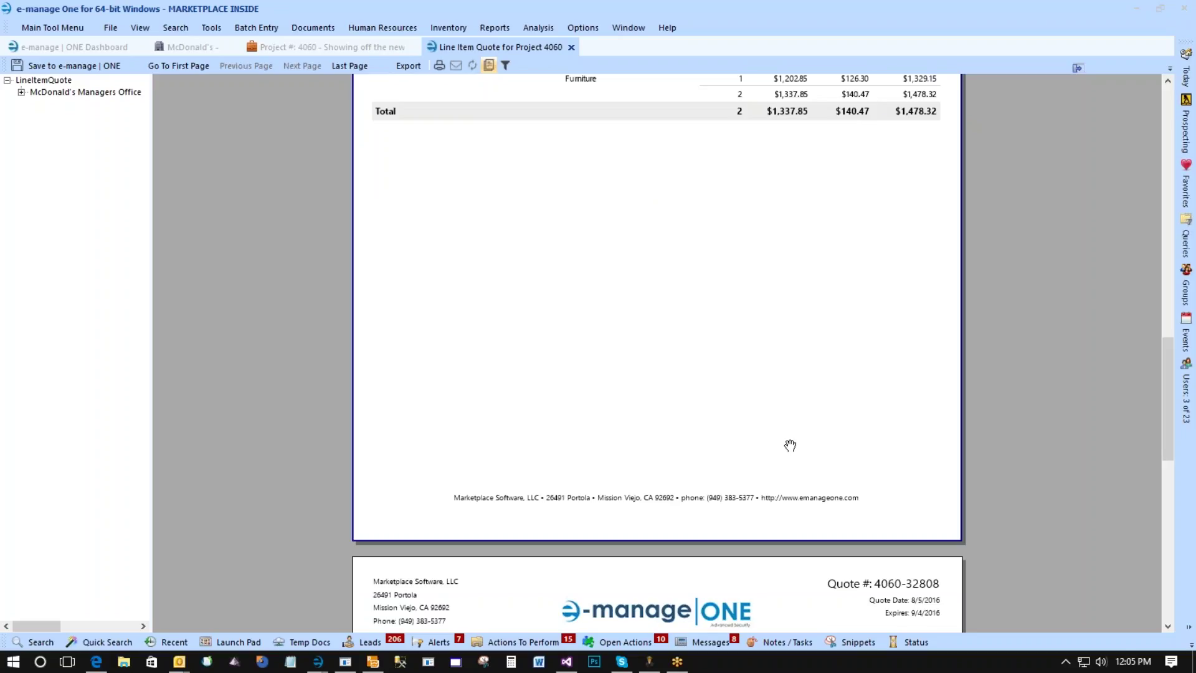
scroll(835, 341, up, 2)
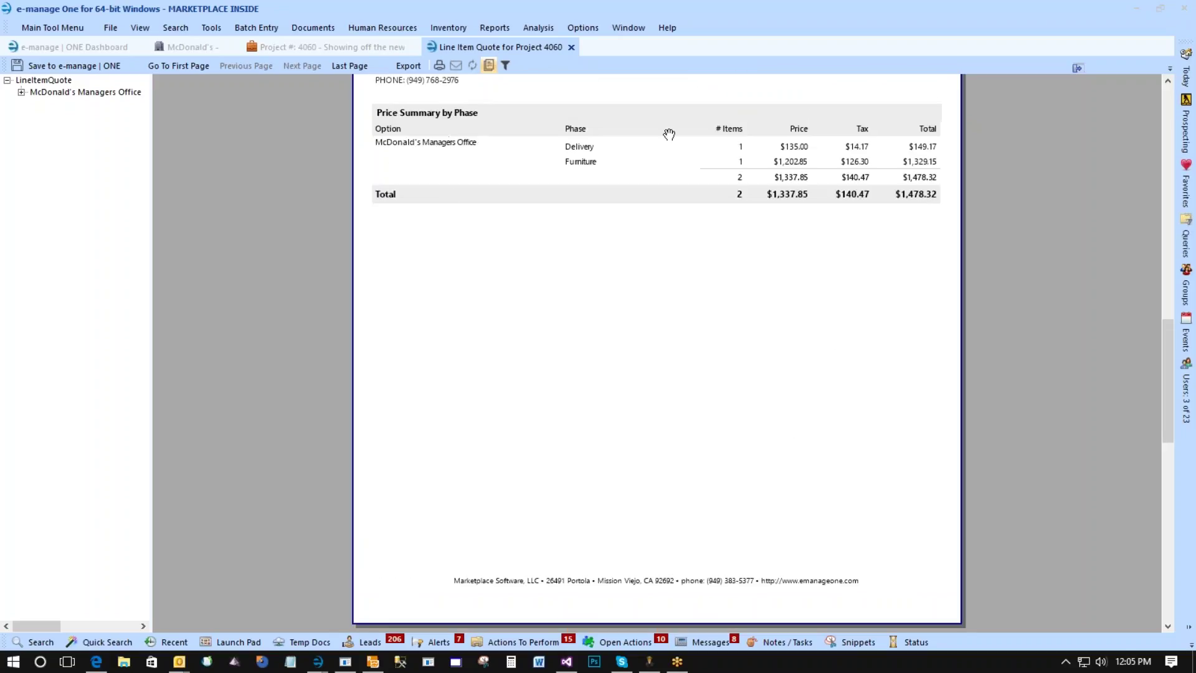
scroll(885, 352, down, 7)
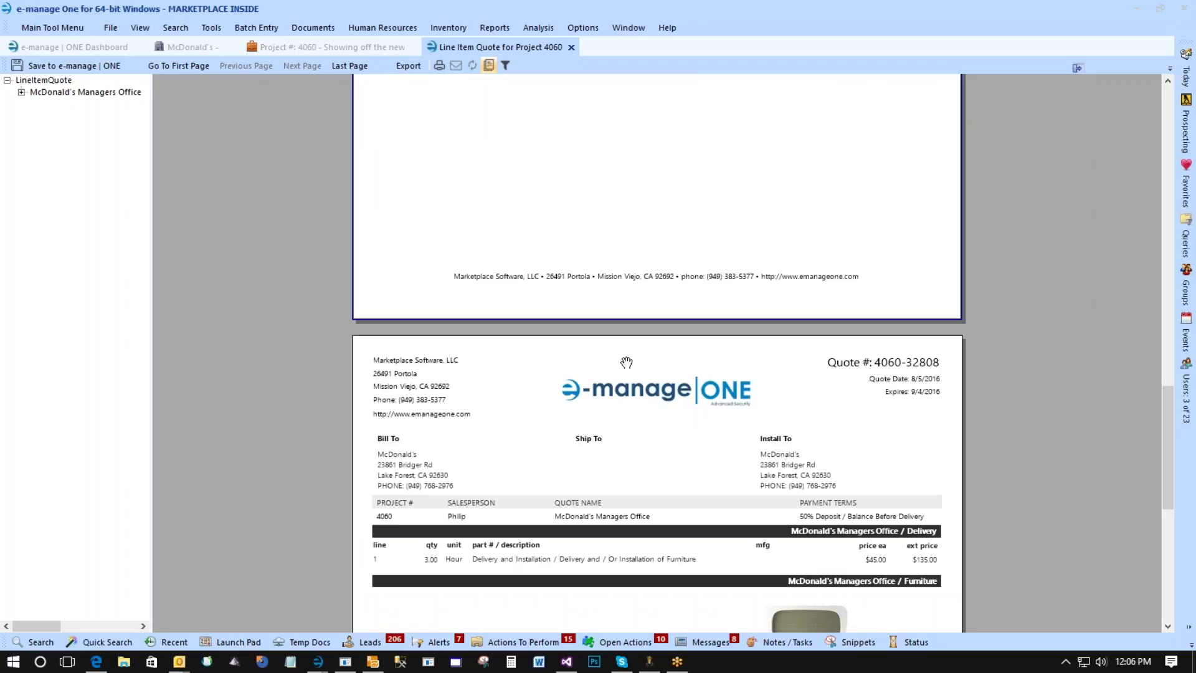
scroll(606, 365, down, 5)
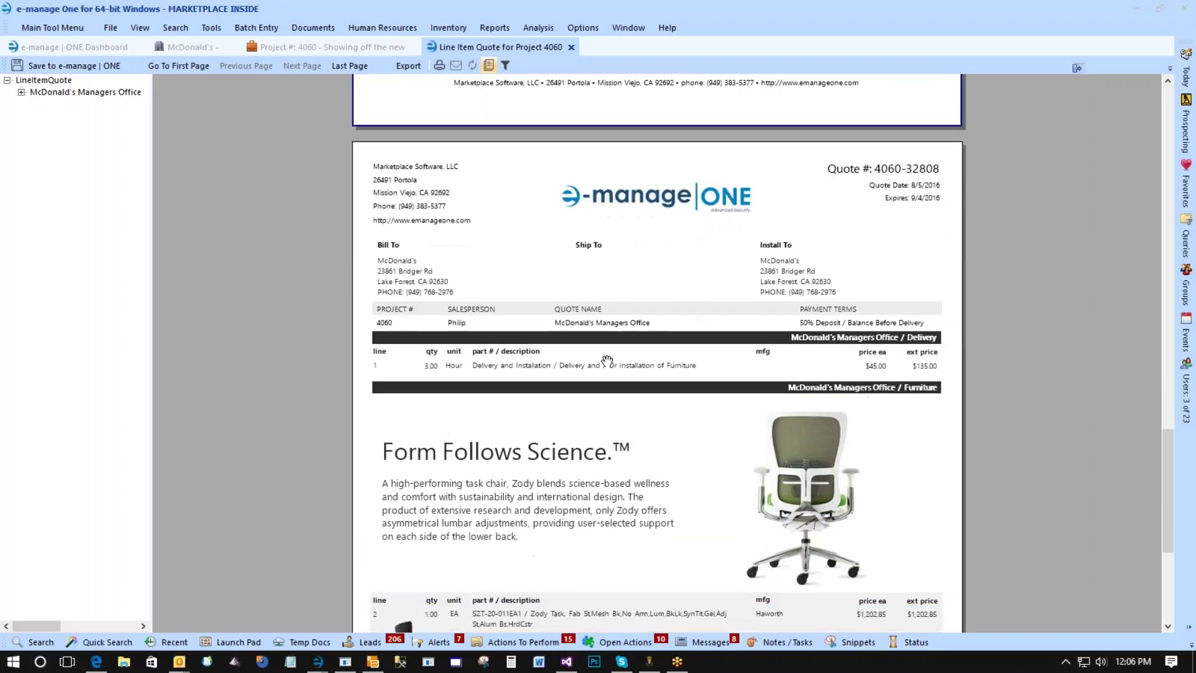
scroll(661, 203, down, 1)
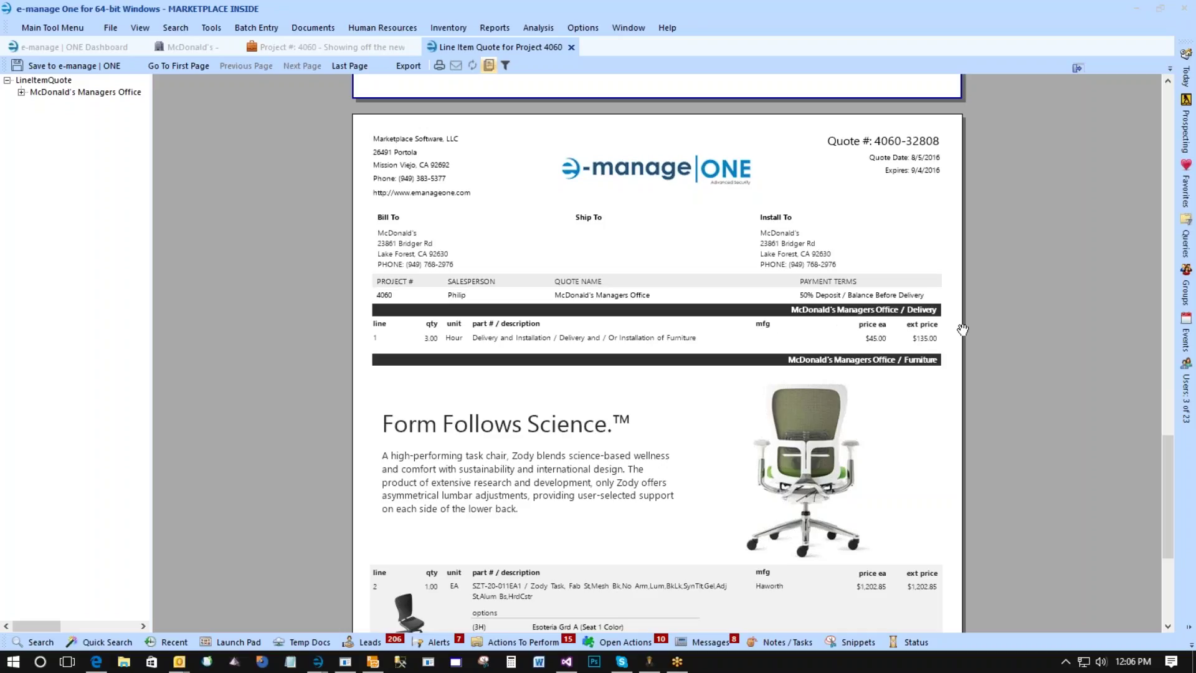
scroll(779, 340, down, 2)
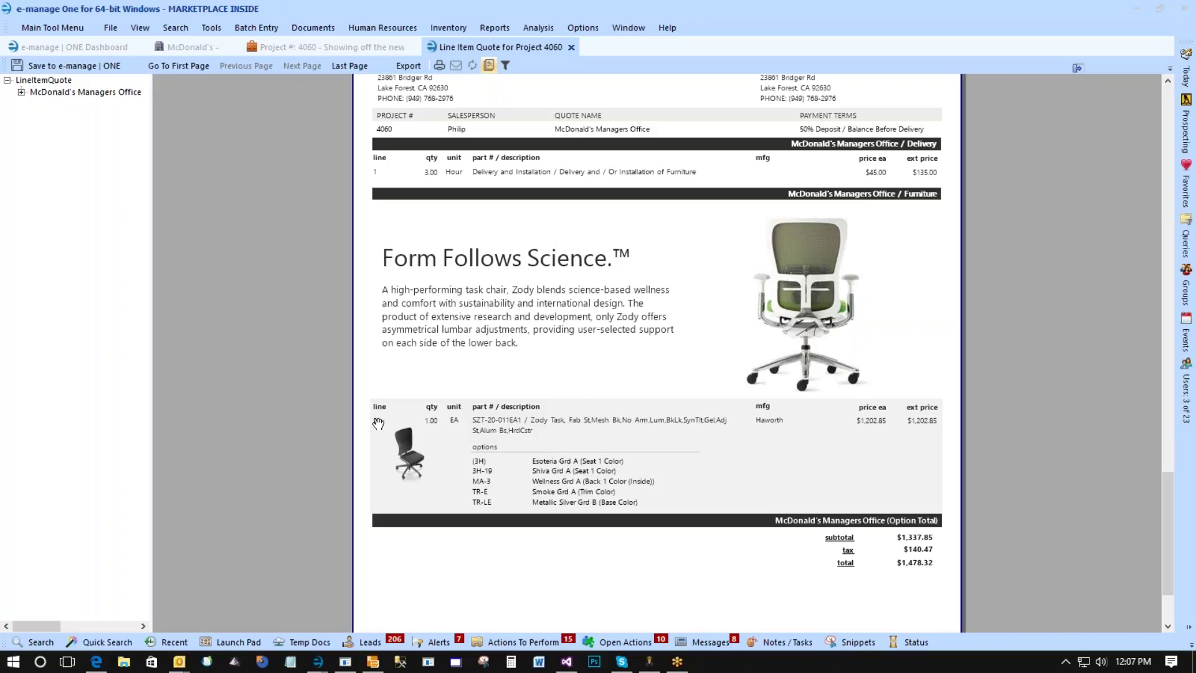
scroll(455, 268, up, 1)
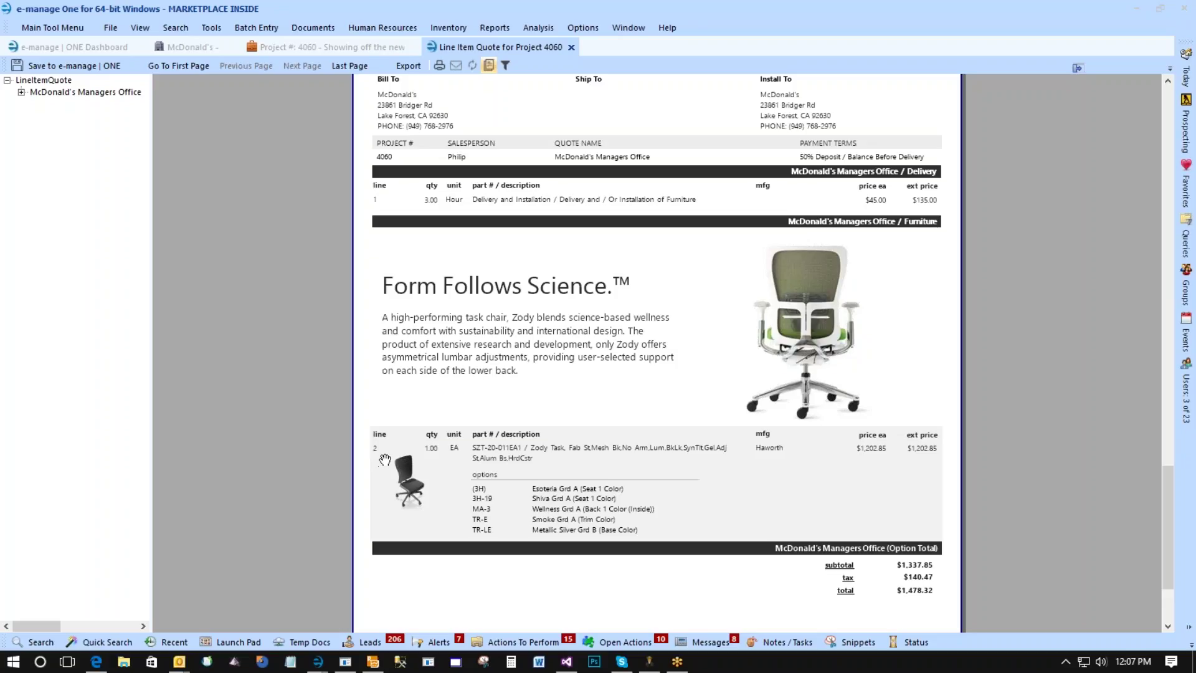
scroll(601, 446, down, 3)
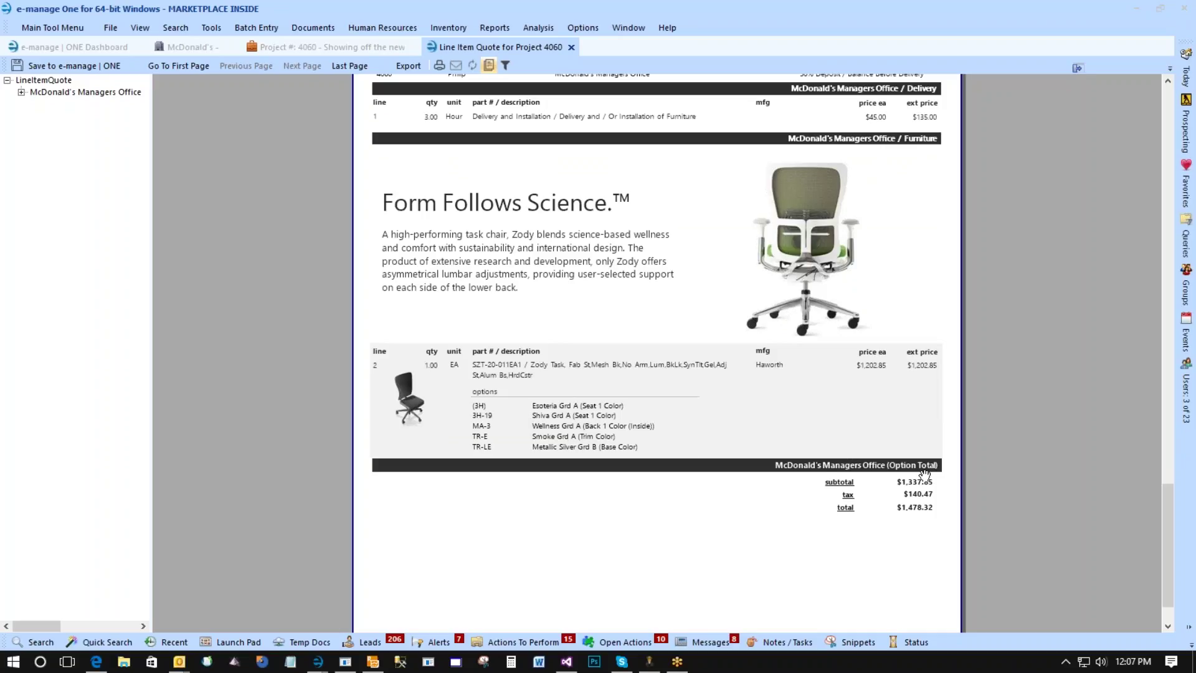
scroll(915, 477, down, 2)
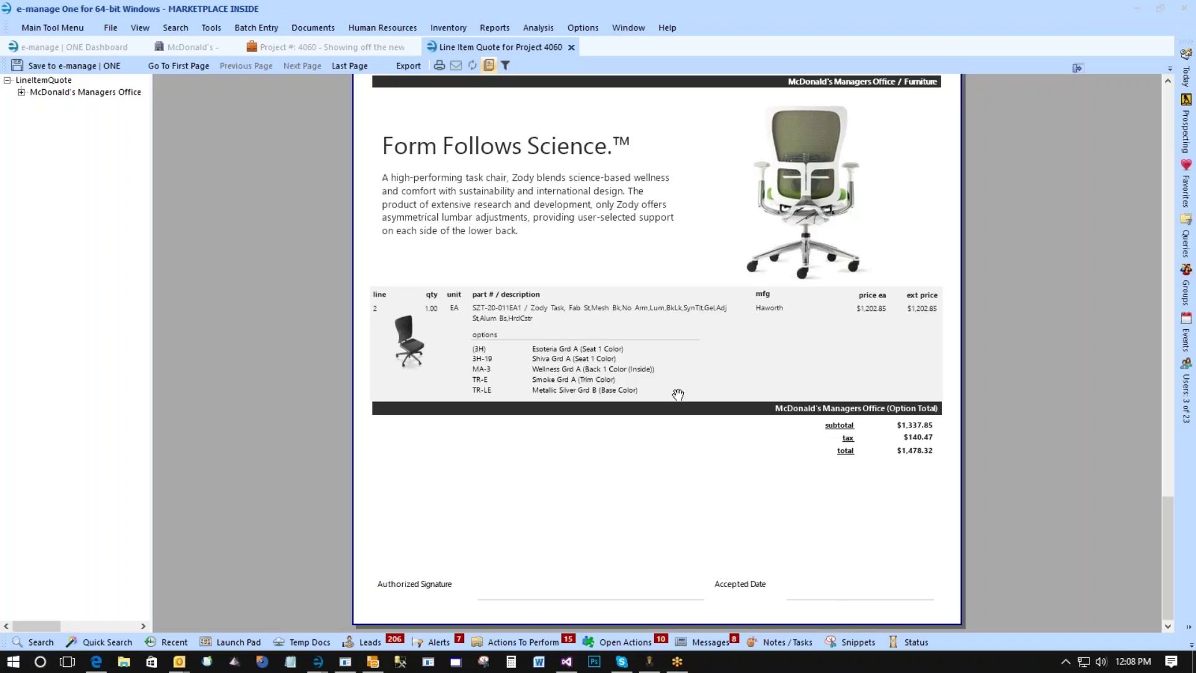
click(571, 46)
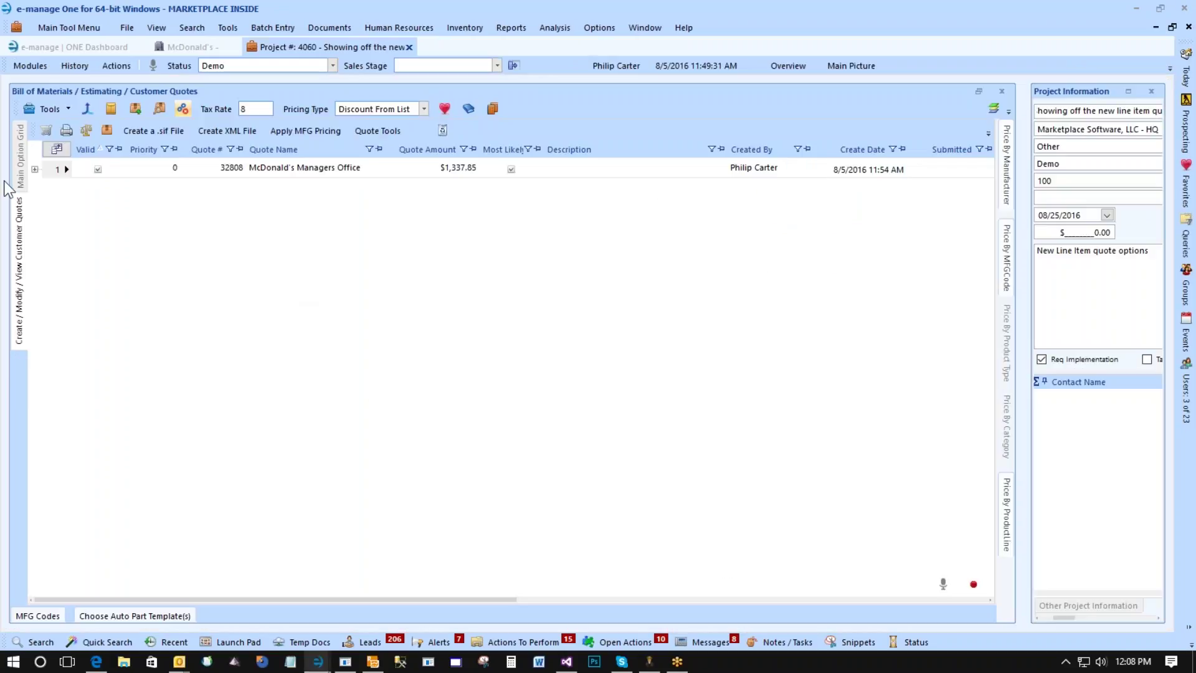
Set the McDonald's Managers Office quote to bill directly to Haworth Incorporated.
click(63, 170)
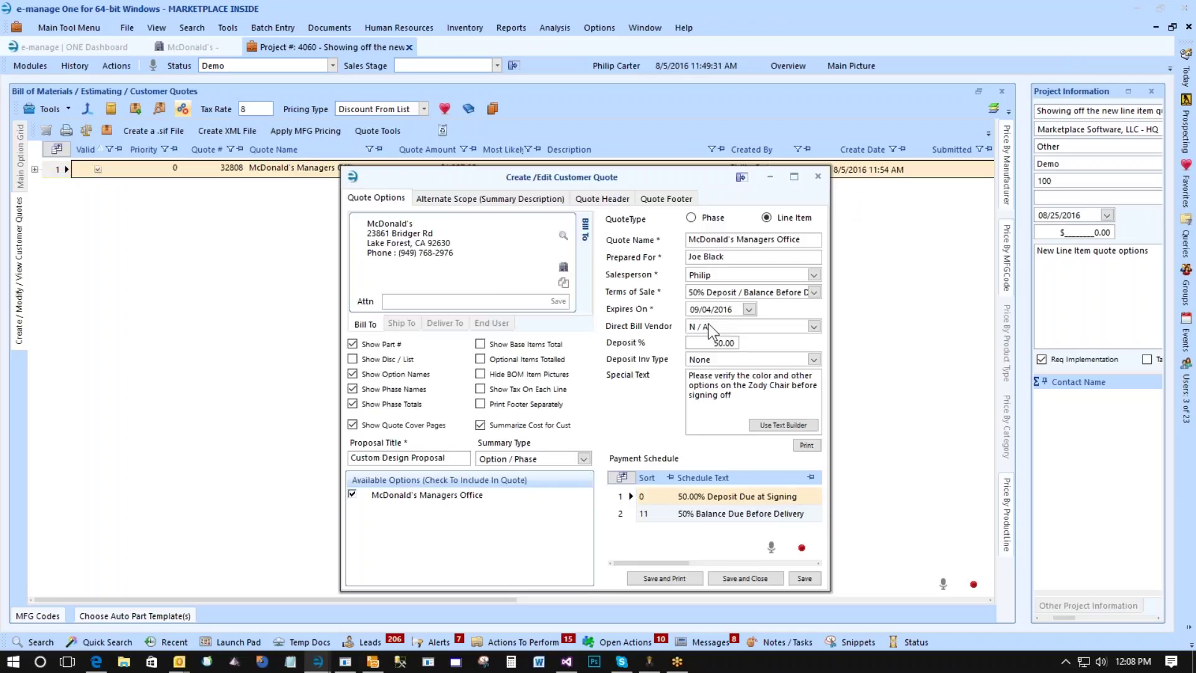
click(708, 324)
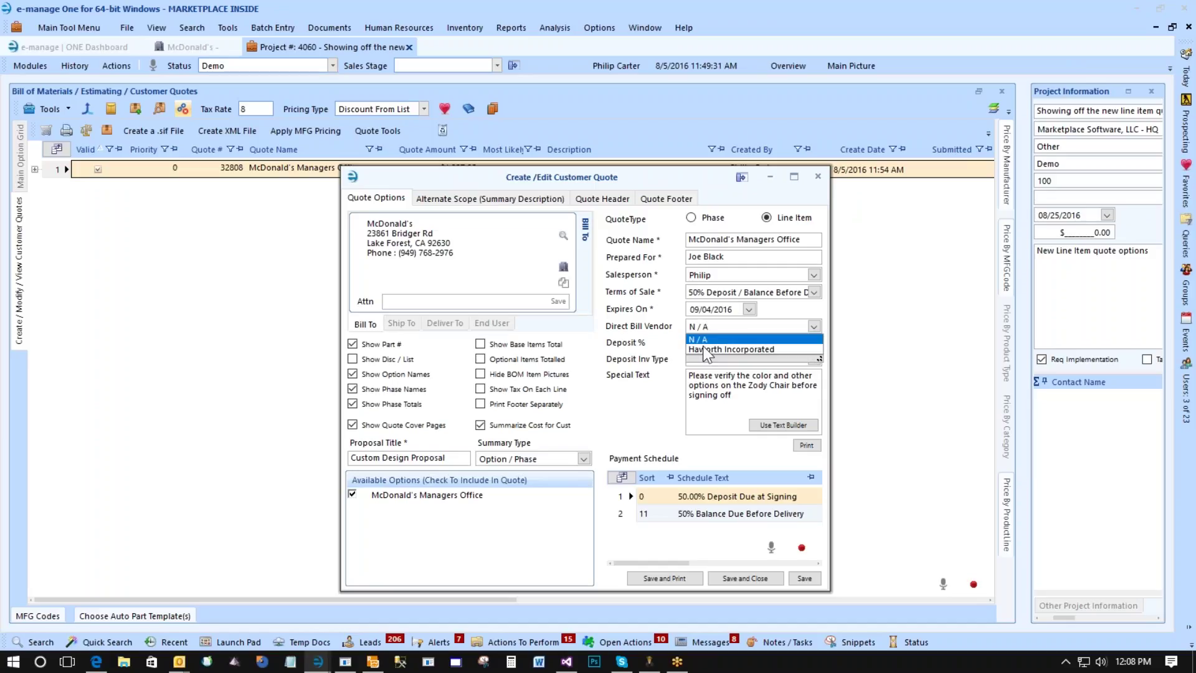
click(723, 349)
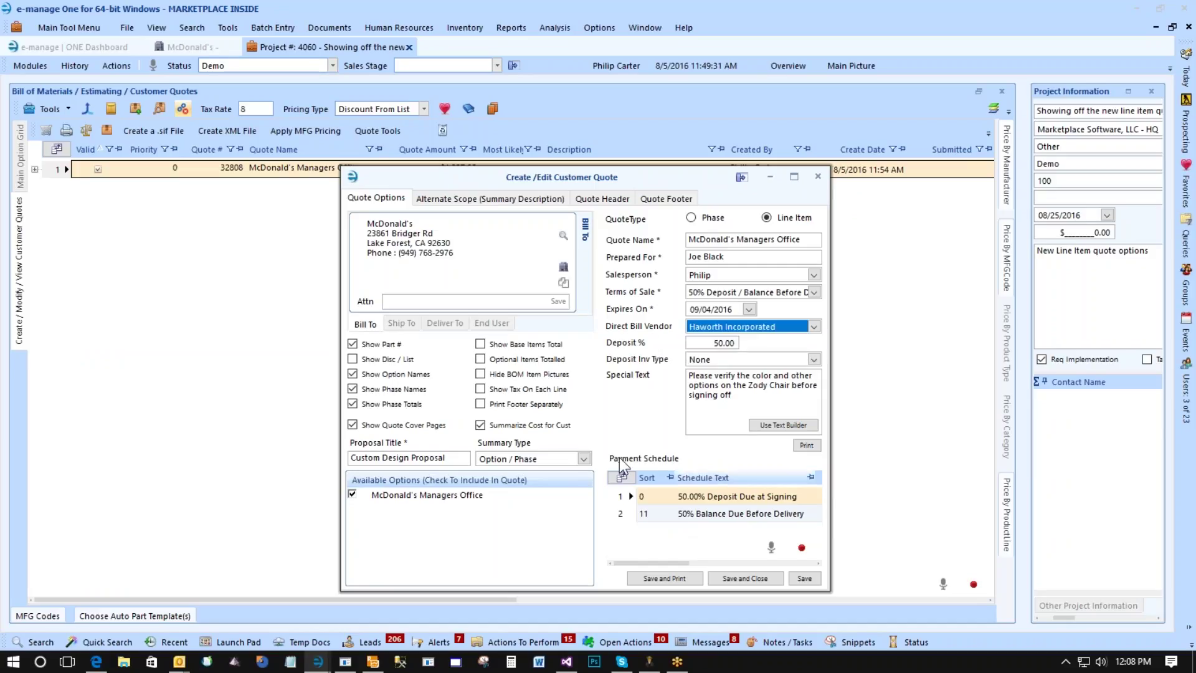
click(709, 515)
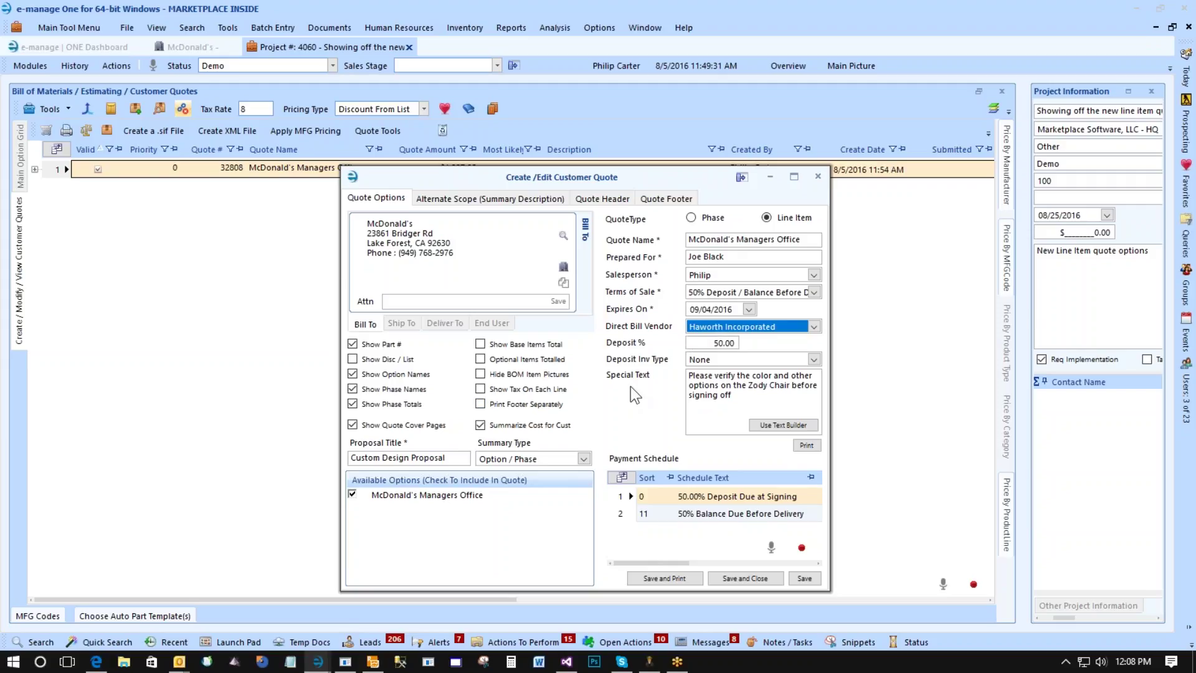
Set Deposit Inv Type to Option / Product Type and Summary Type to Option / Category, then save and print.
click(709, 361)
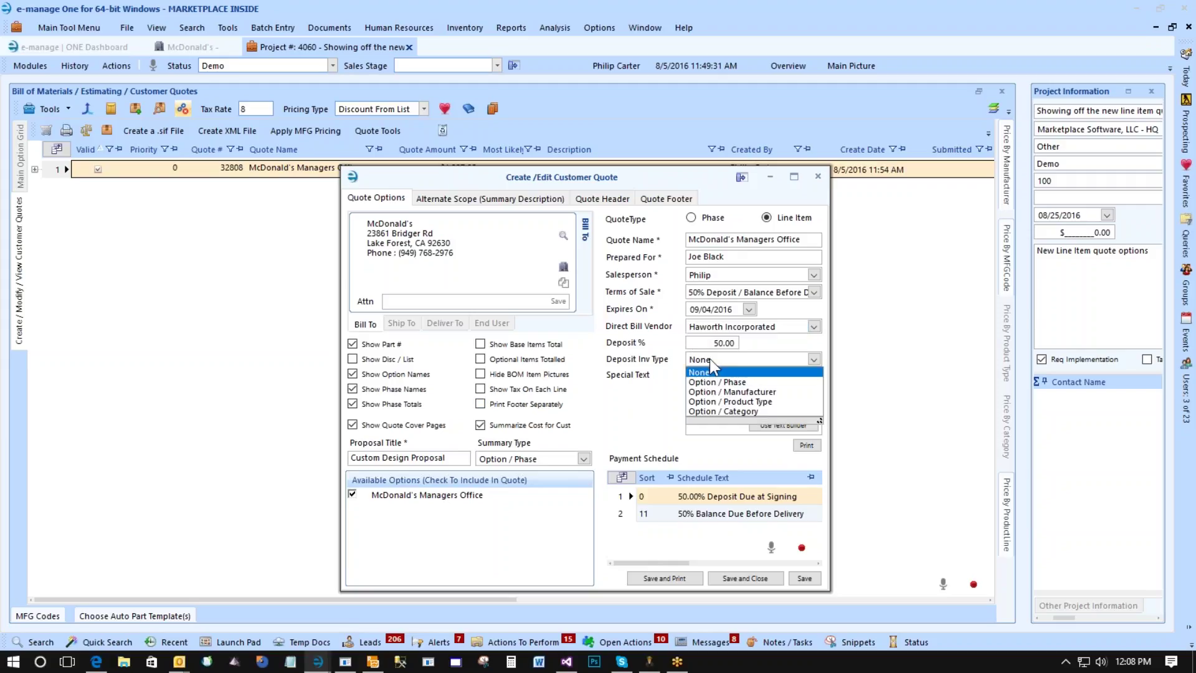
click(703, 402)
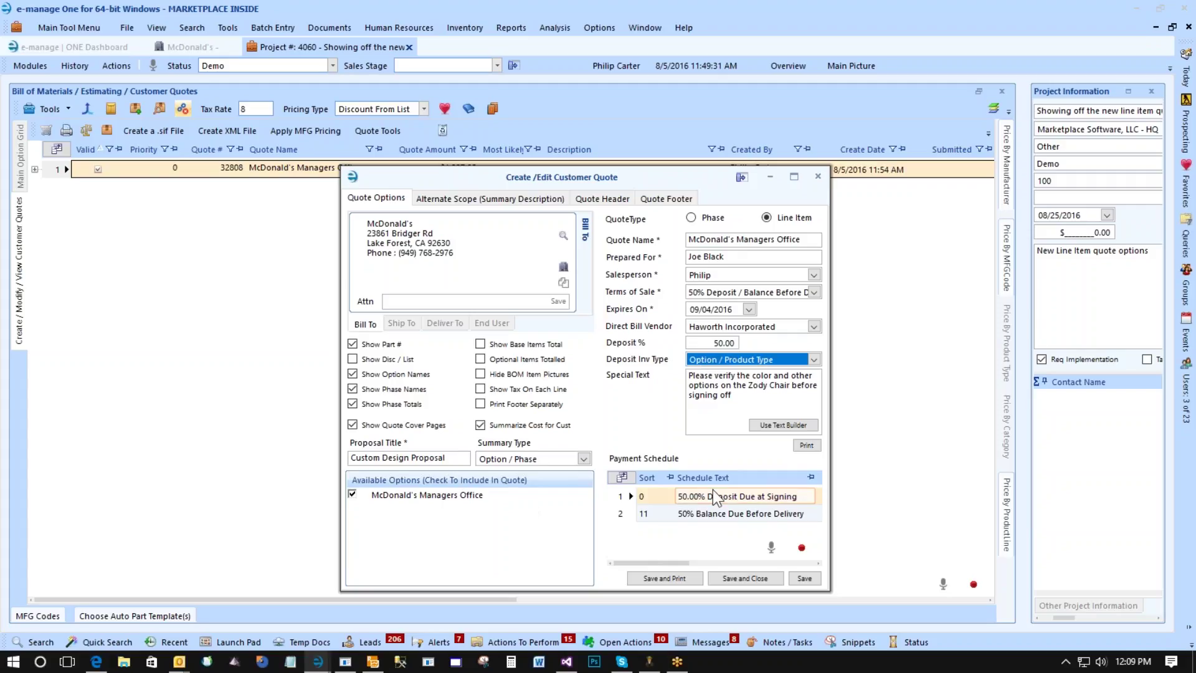
click(516, 459)
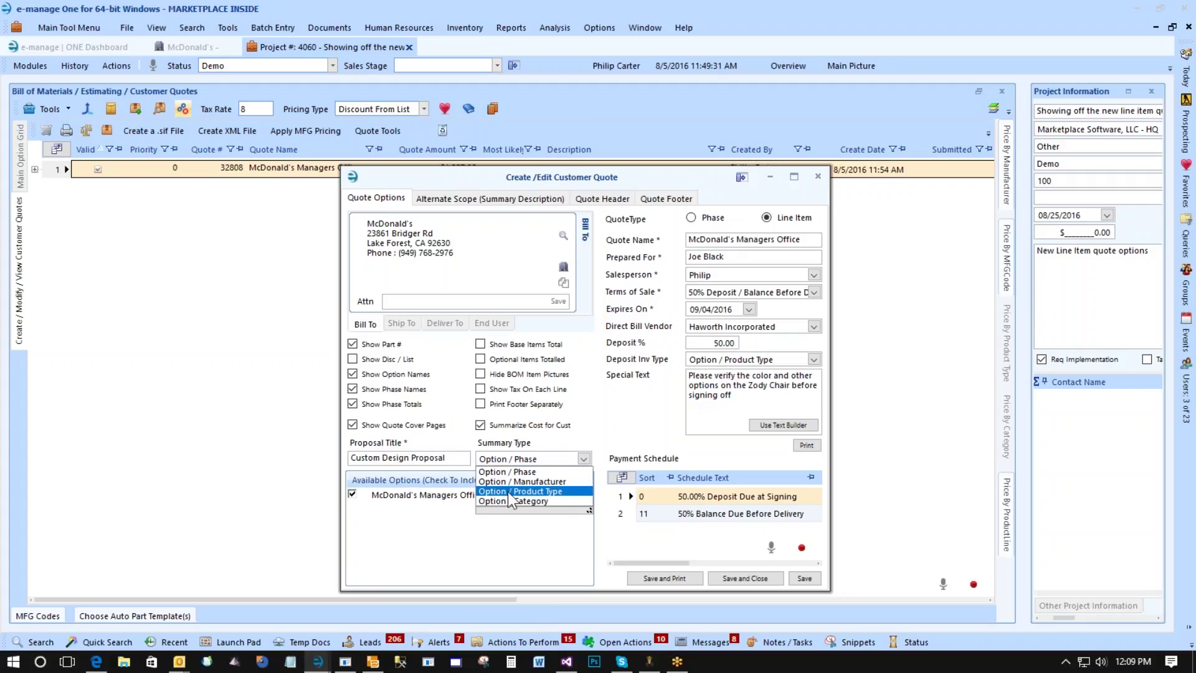
click(506, 499)
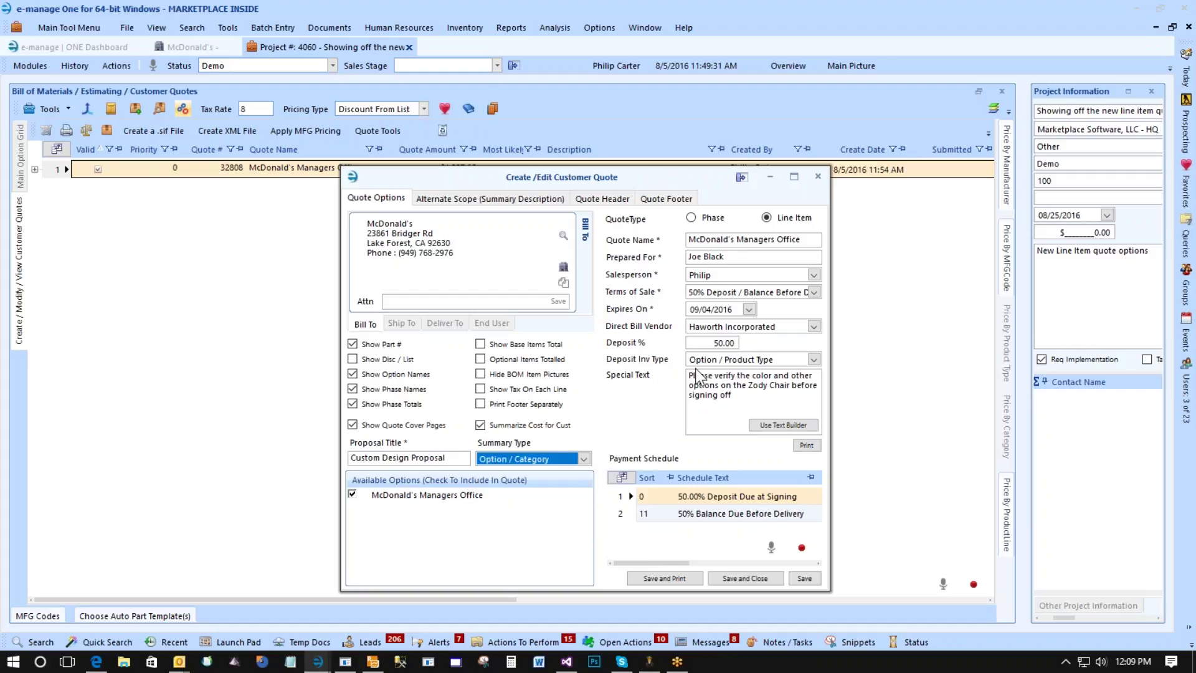
click(666, 578)
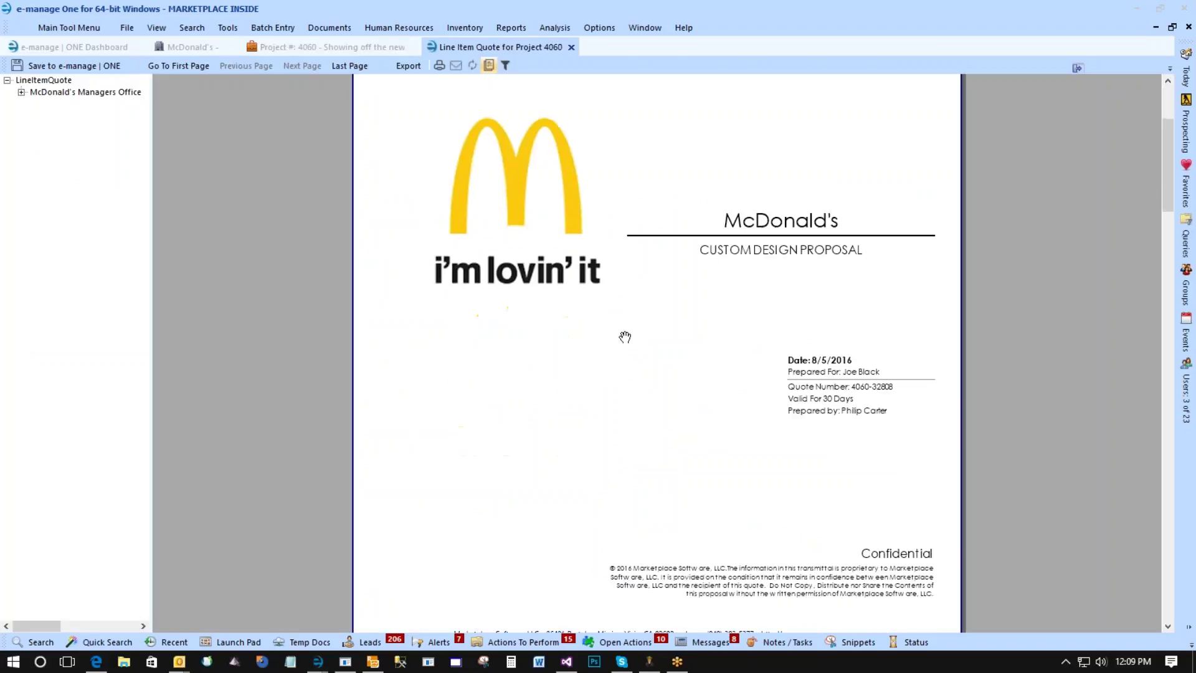
Scroll the McDonald's Line Item Quote preview to its deposit invoice page, then return to project 4060's quotes.
scroll(625, 337, down, 7)
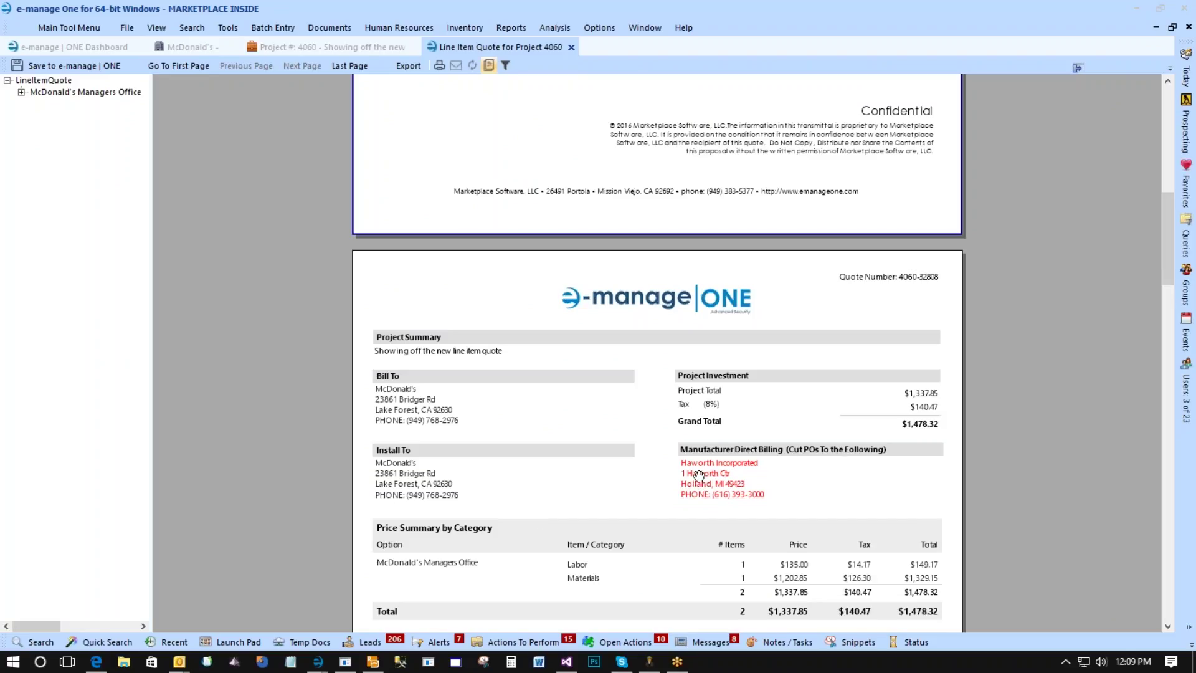
scroll(698, 497, down, 3)
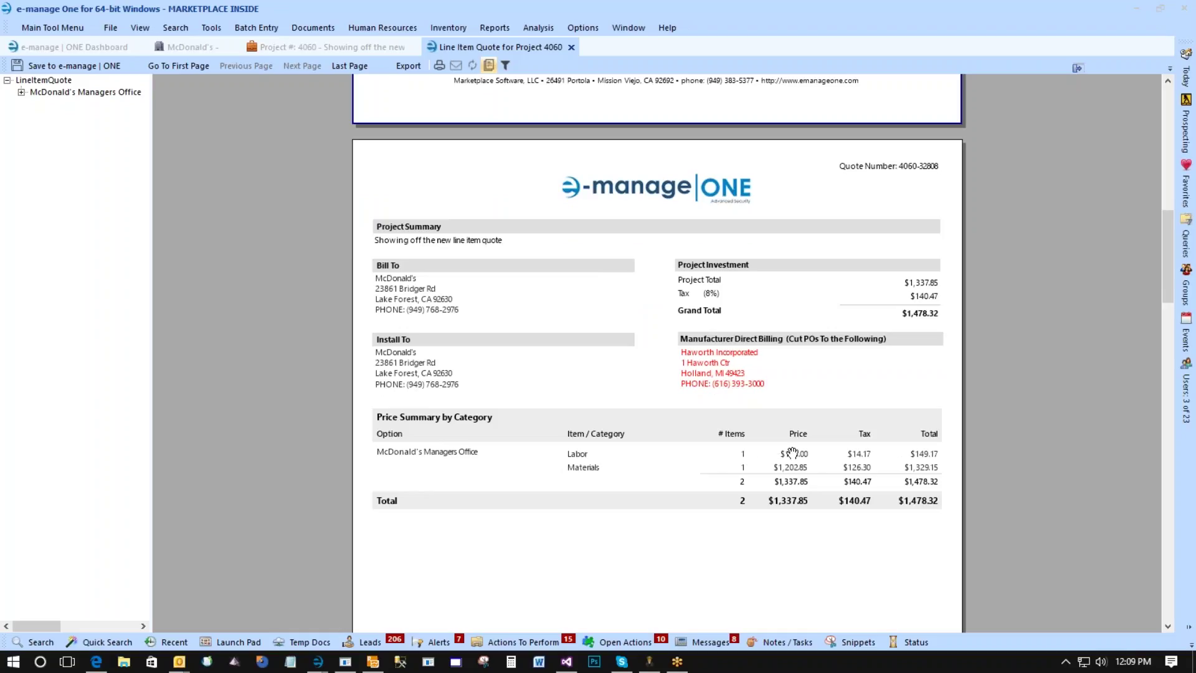
scroll(846, 482, down, 10)
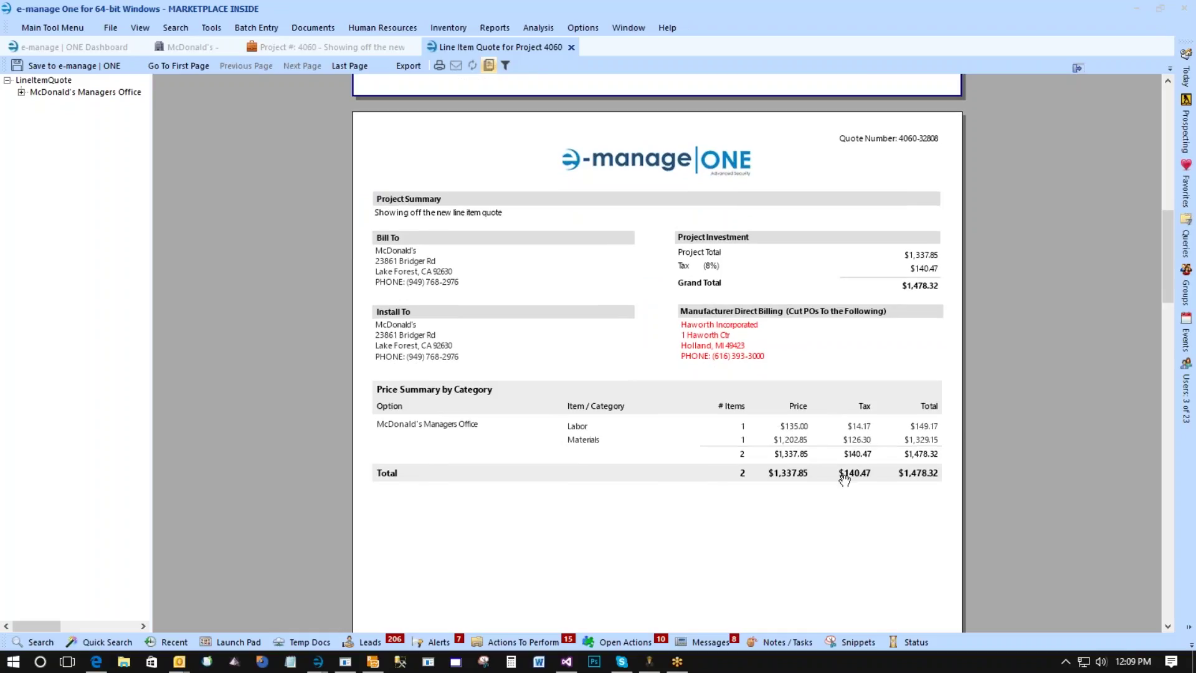
scroll(845, 480, down, 3)
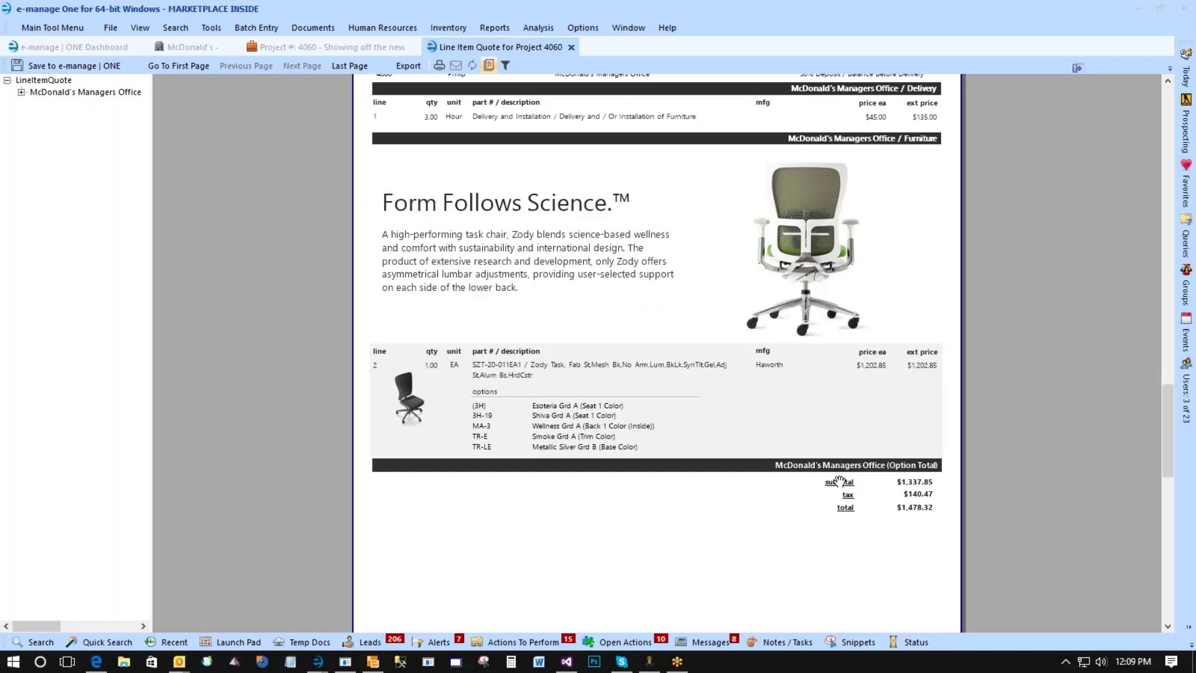
scroll(840, 481, down, 6)
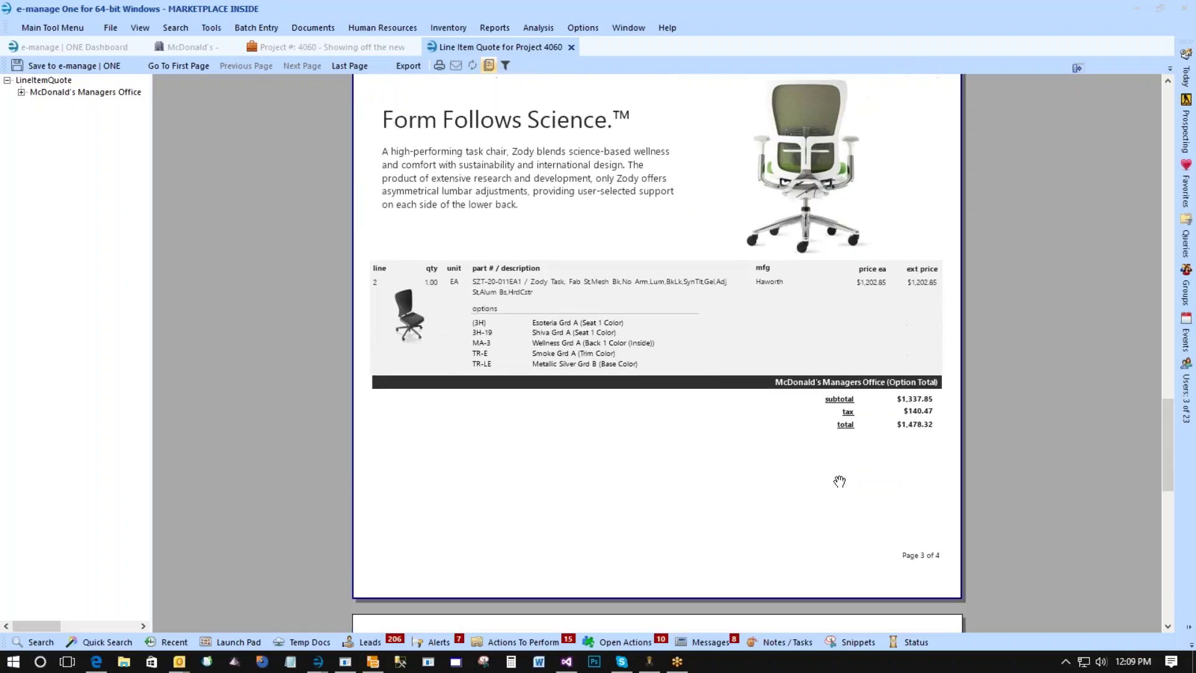
scroll(840, 480, down, 4)
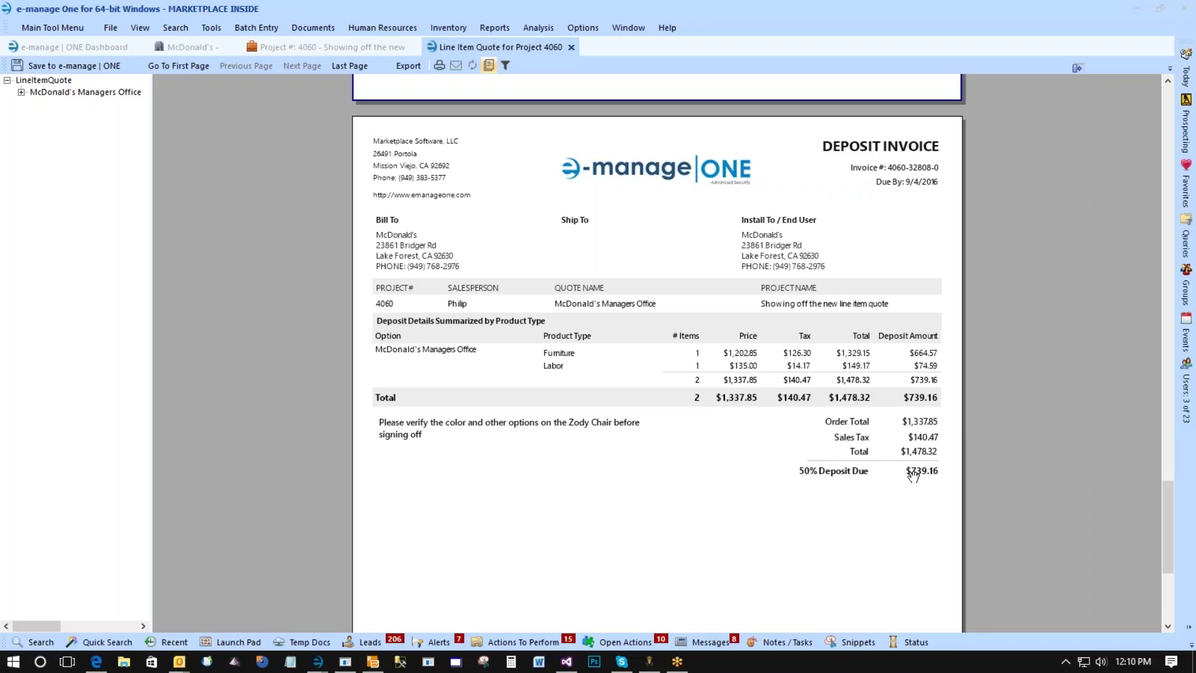
scroll(407, 436, down, 2)
scroll(406, 436, down, 2)
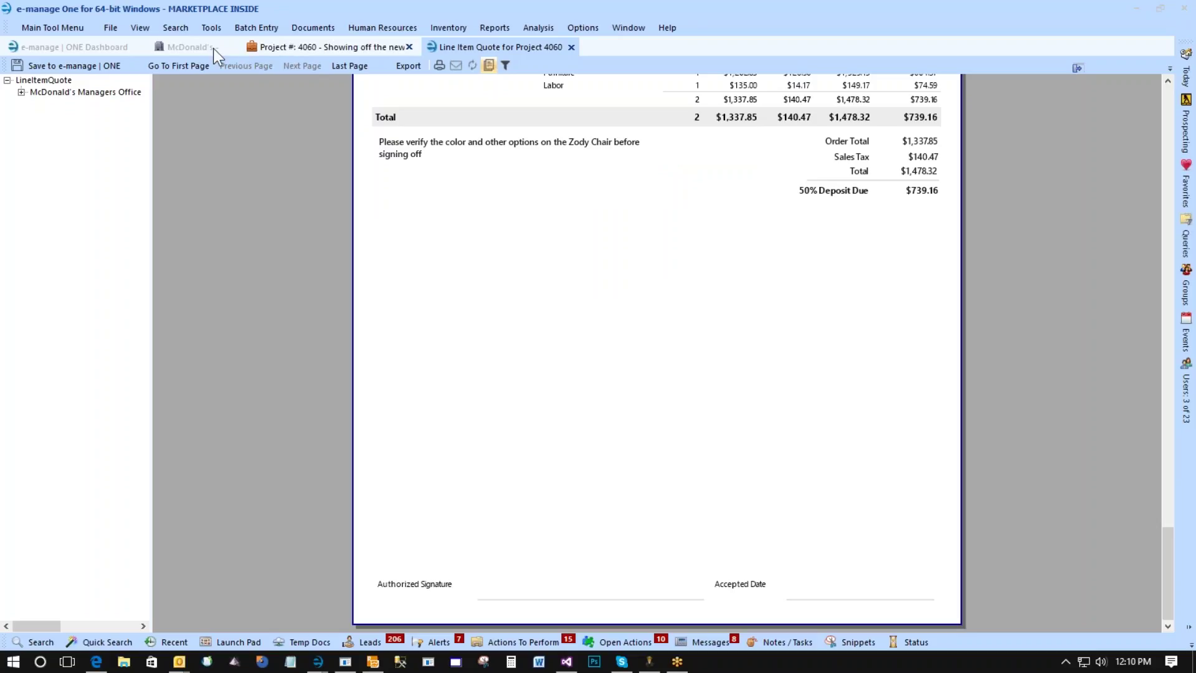
click(275, 46)
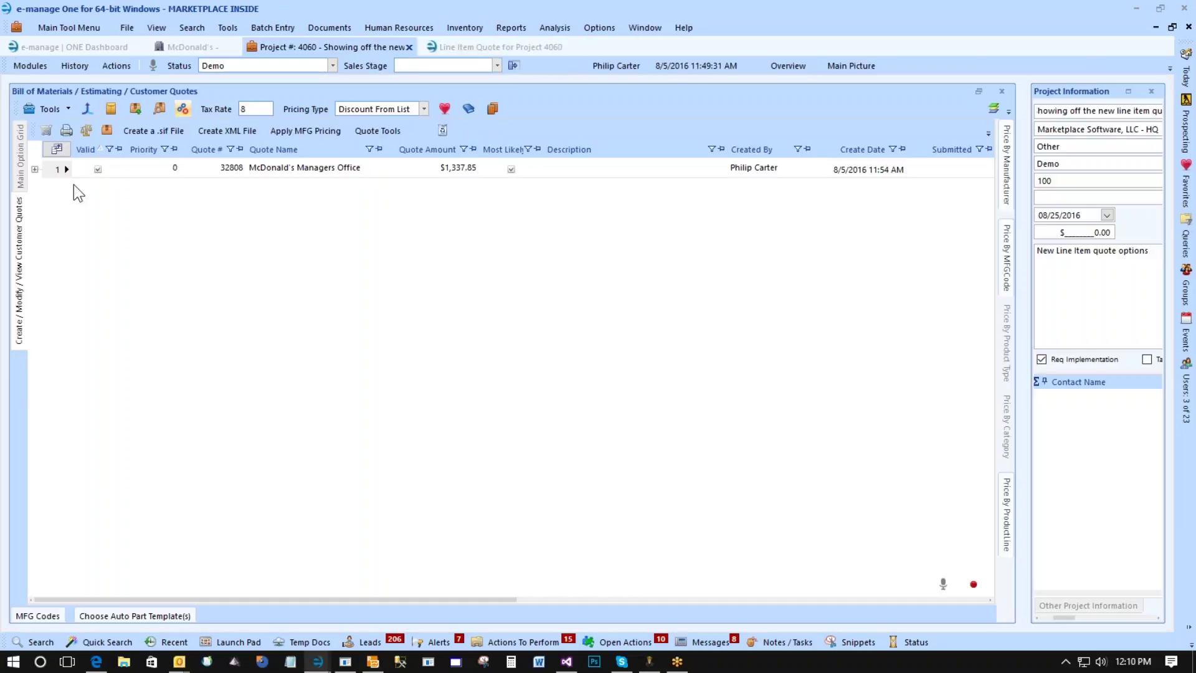
Print a deposit invoice for the McDonald's Managers Office quote, summarized by Option / Product Type.
click(55, 169)
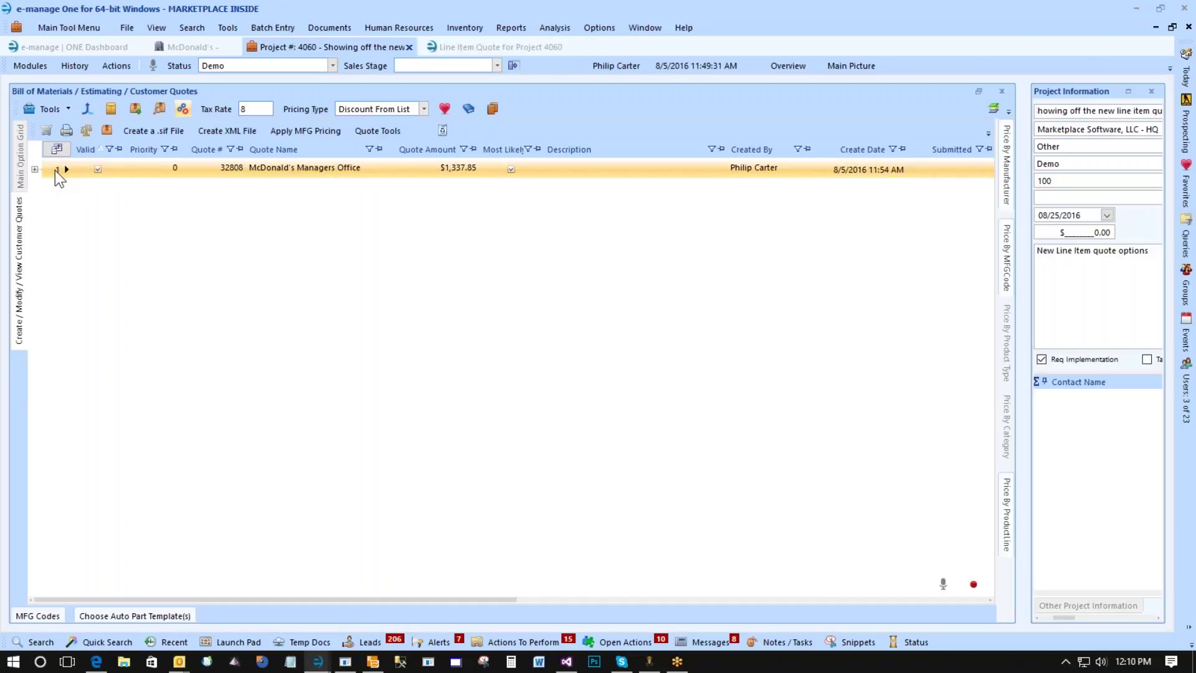
double_click(55, 170)
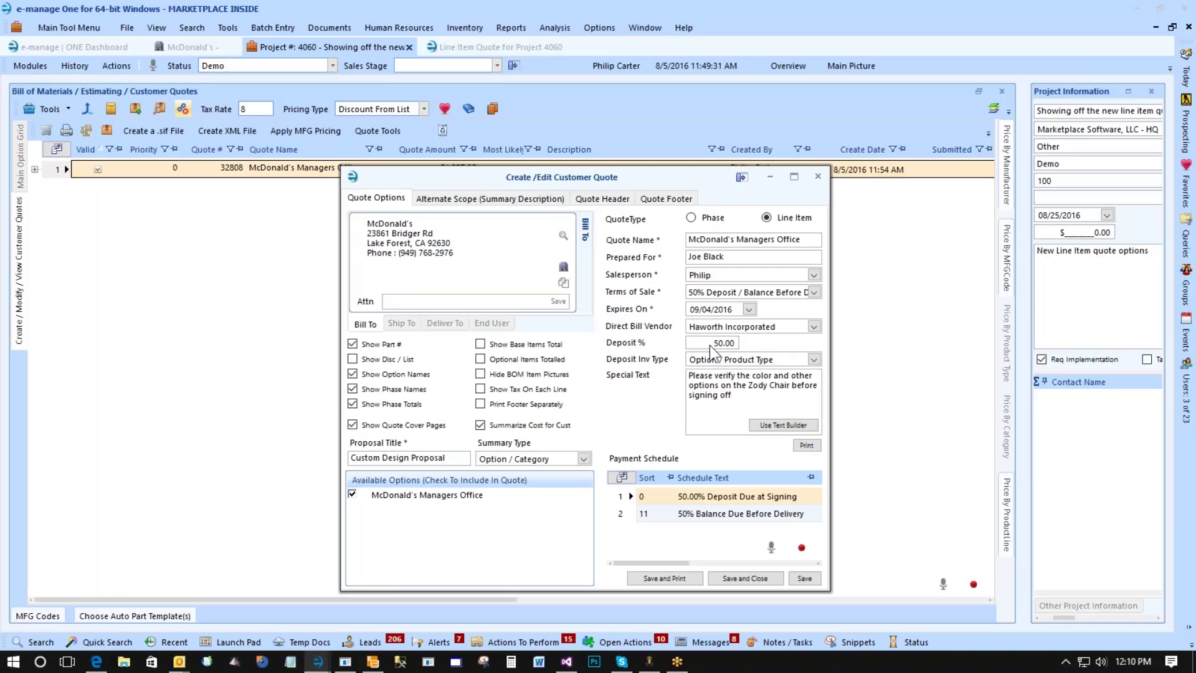
click(716, 359)
click(717, 360)
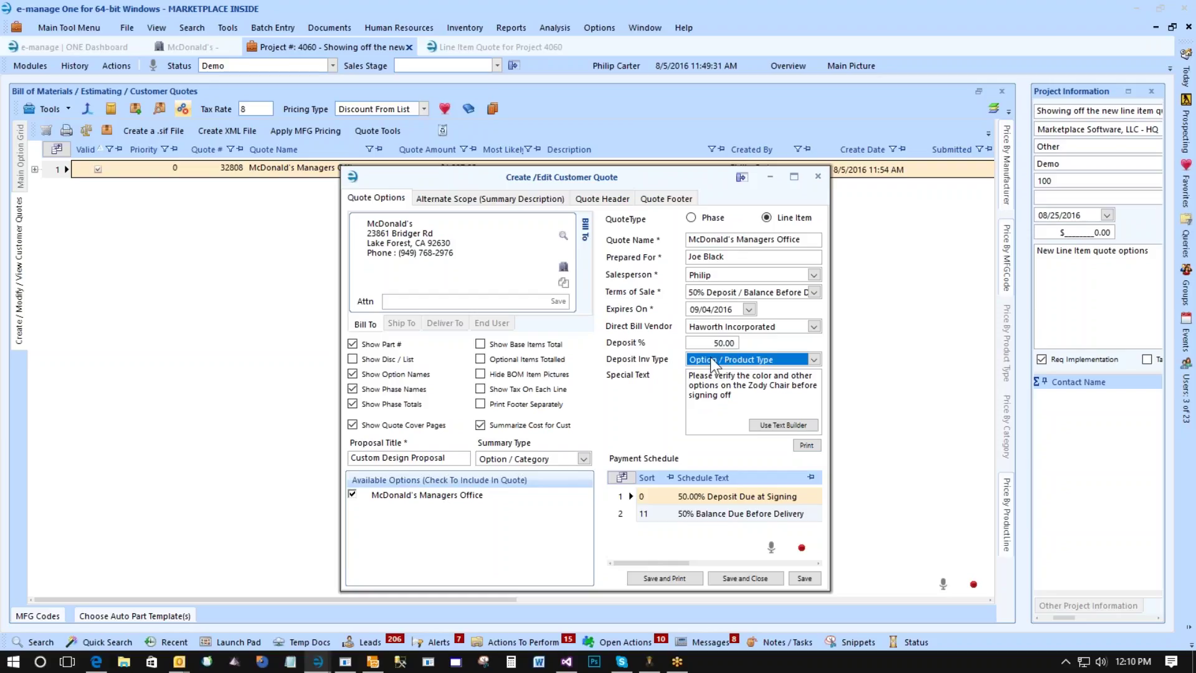
click(807, 445)
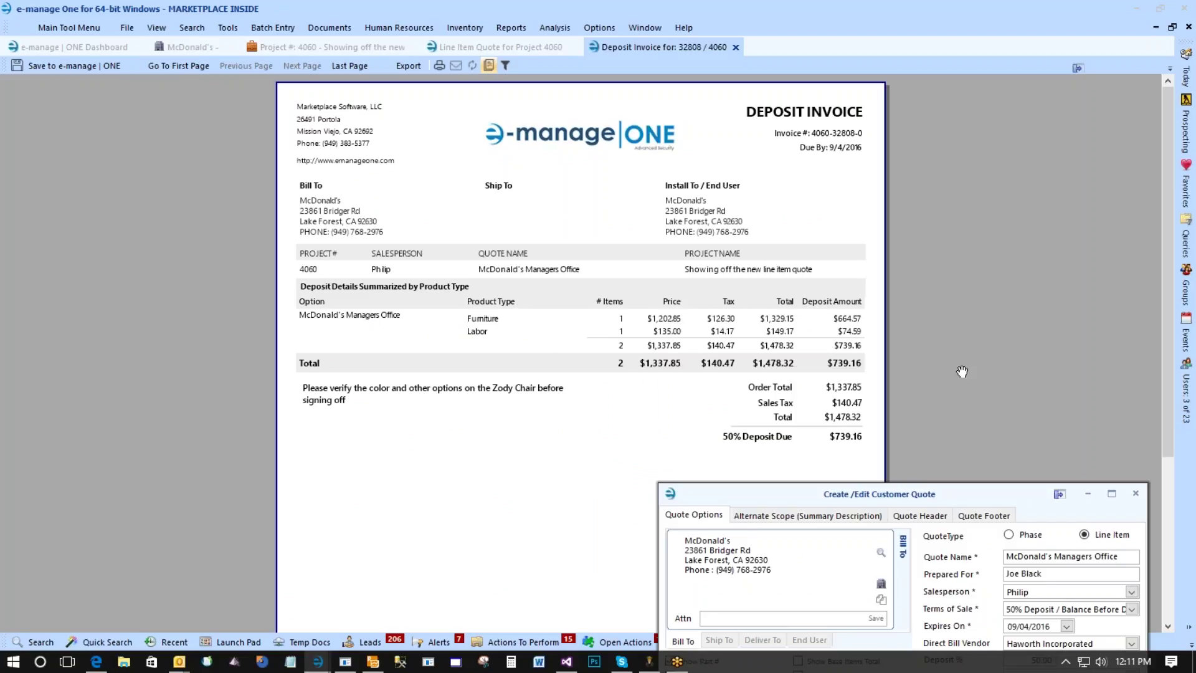
Close the quote editor and show the Open Deposit Invoices grid listing quote 32808.
drag(956, 501, 749, 181)
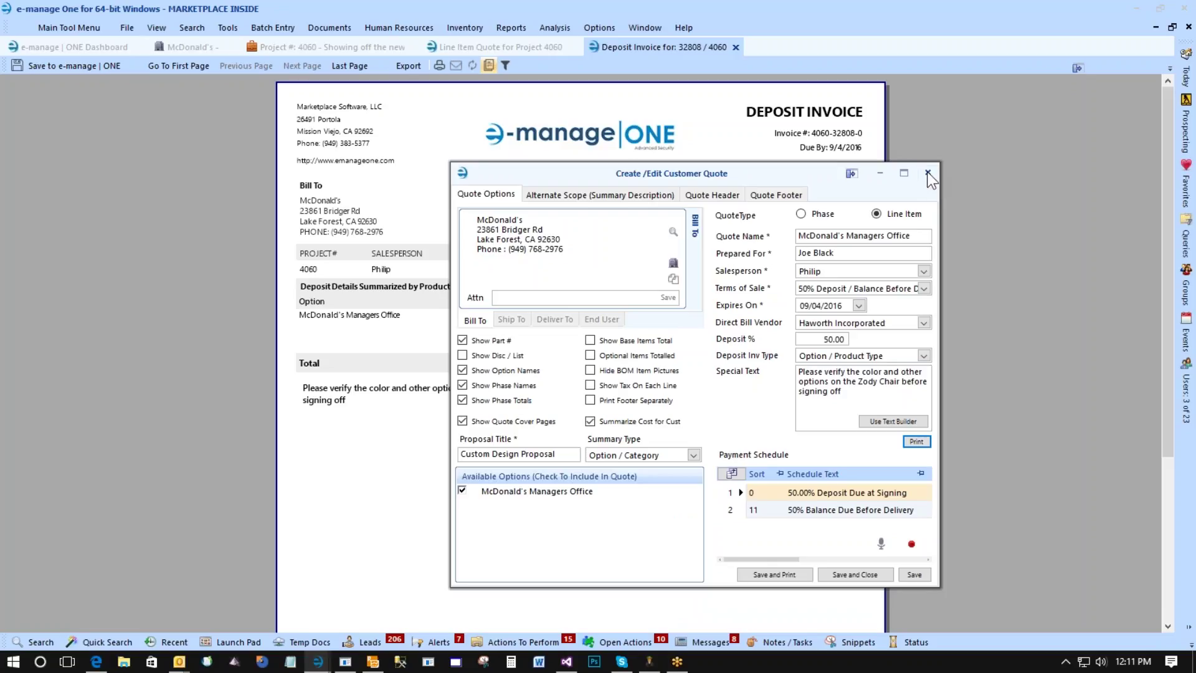
click(927, 170)
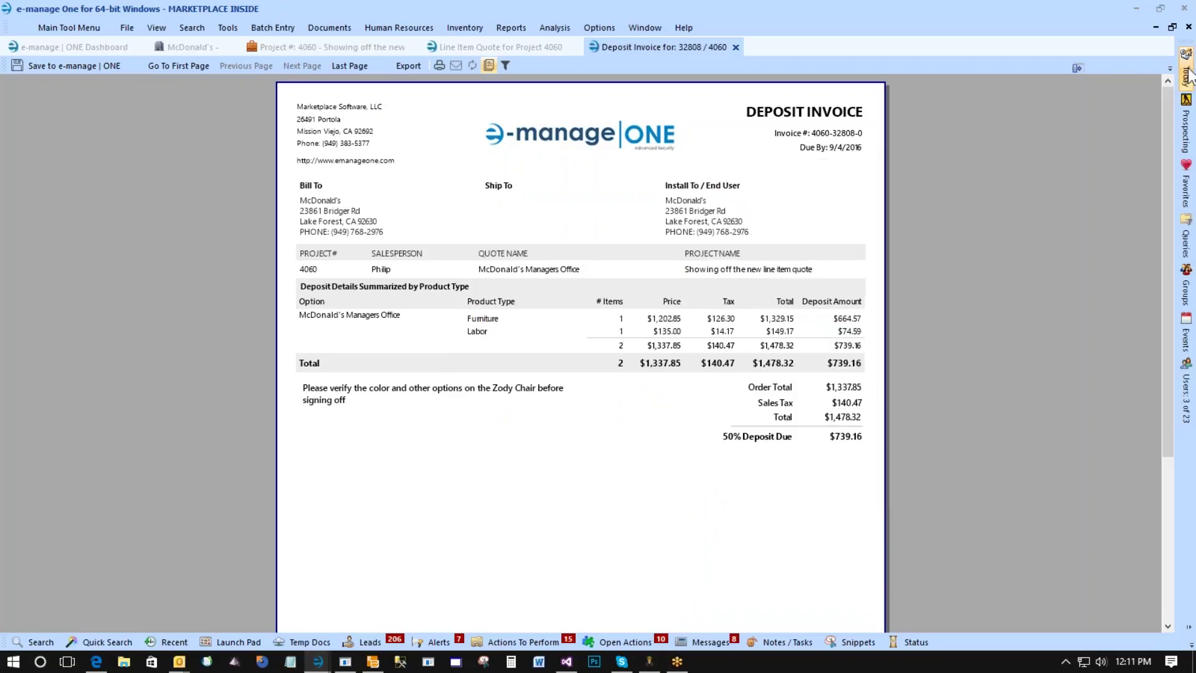
click(1186, 73)
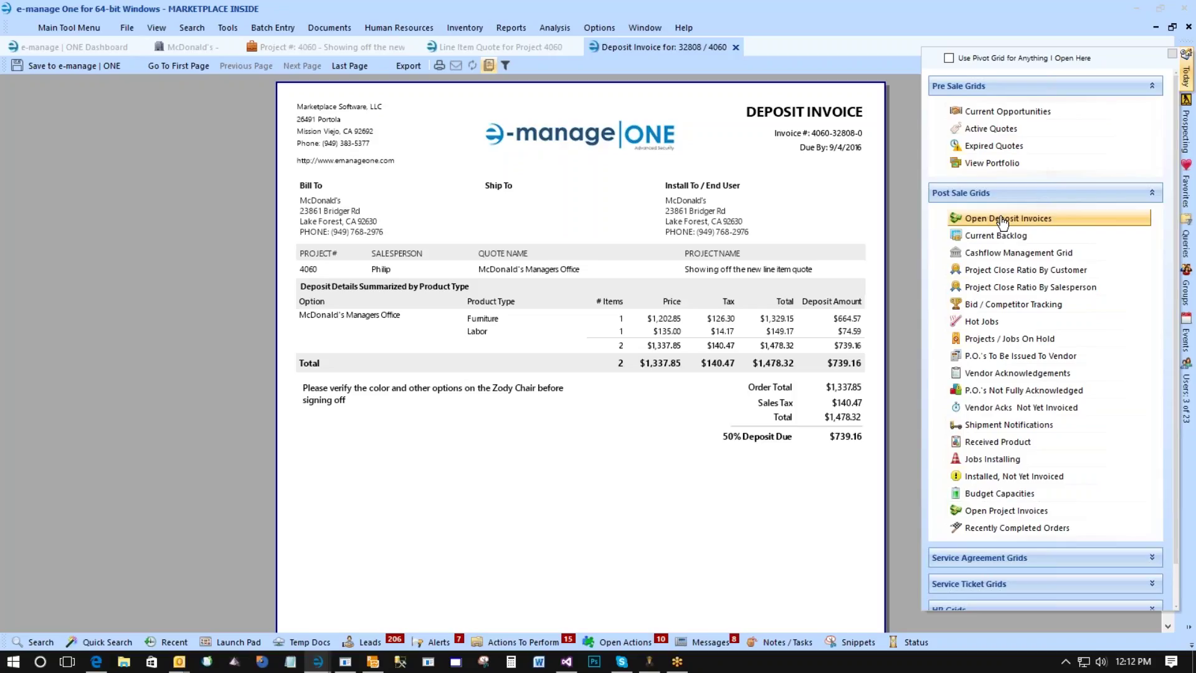
click(1002, 219)
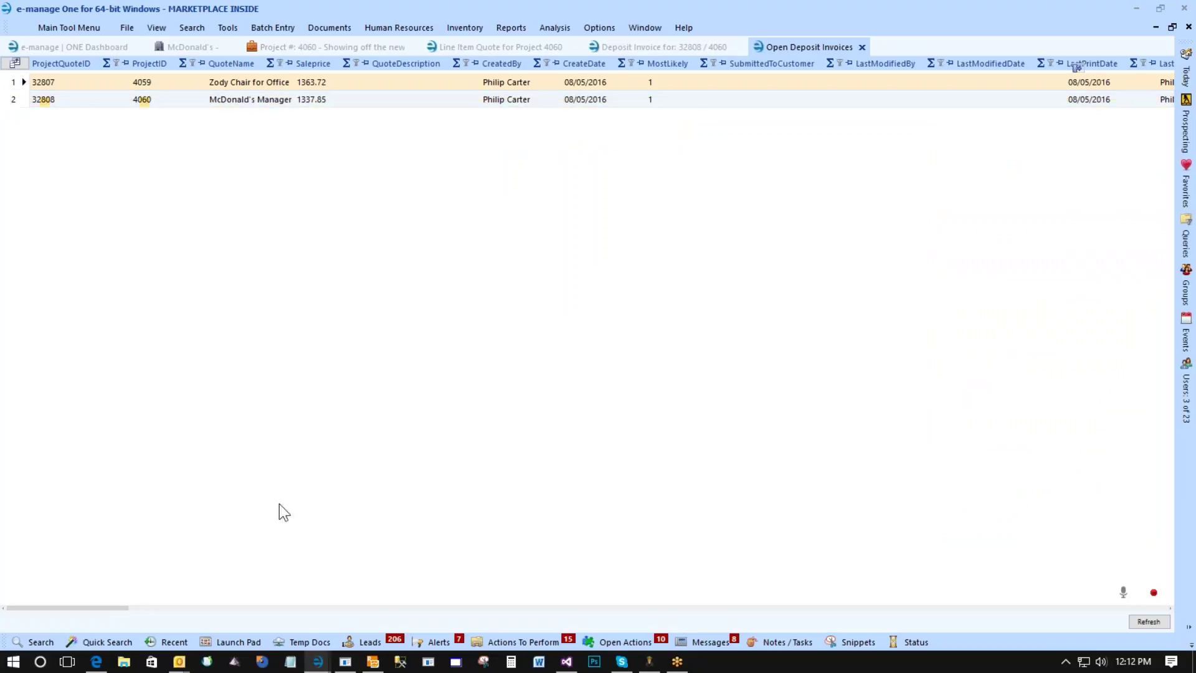
drag(71, 608, 5, 560)
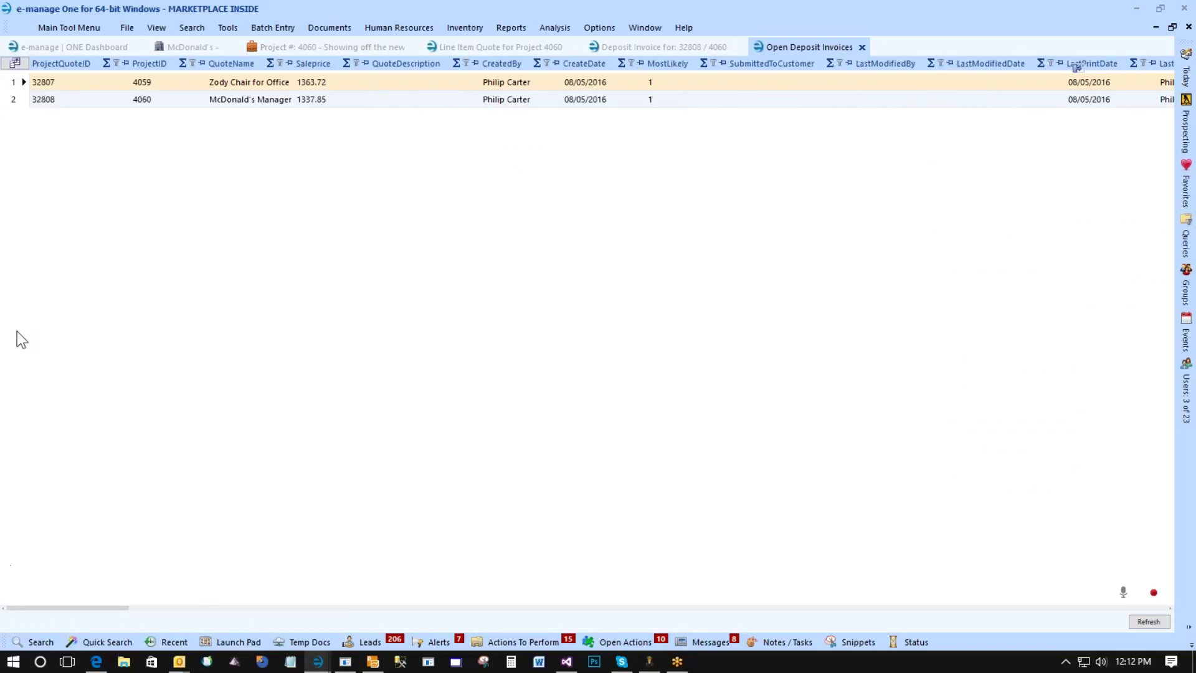
right_click(18, 81)
mouse_move(46, 172)
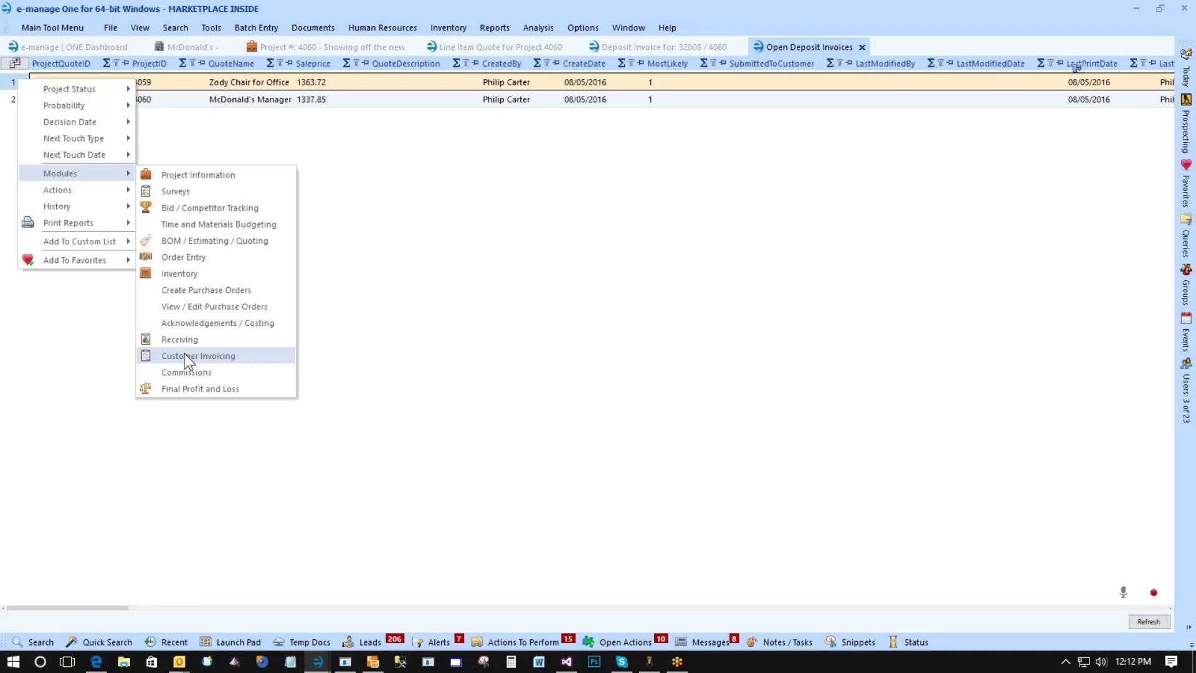
click(447, 204)
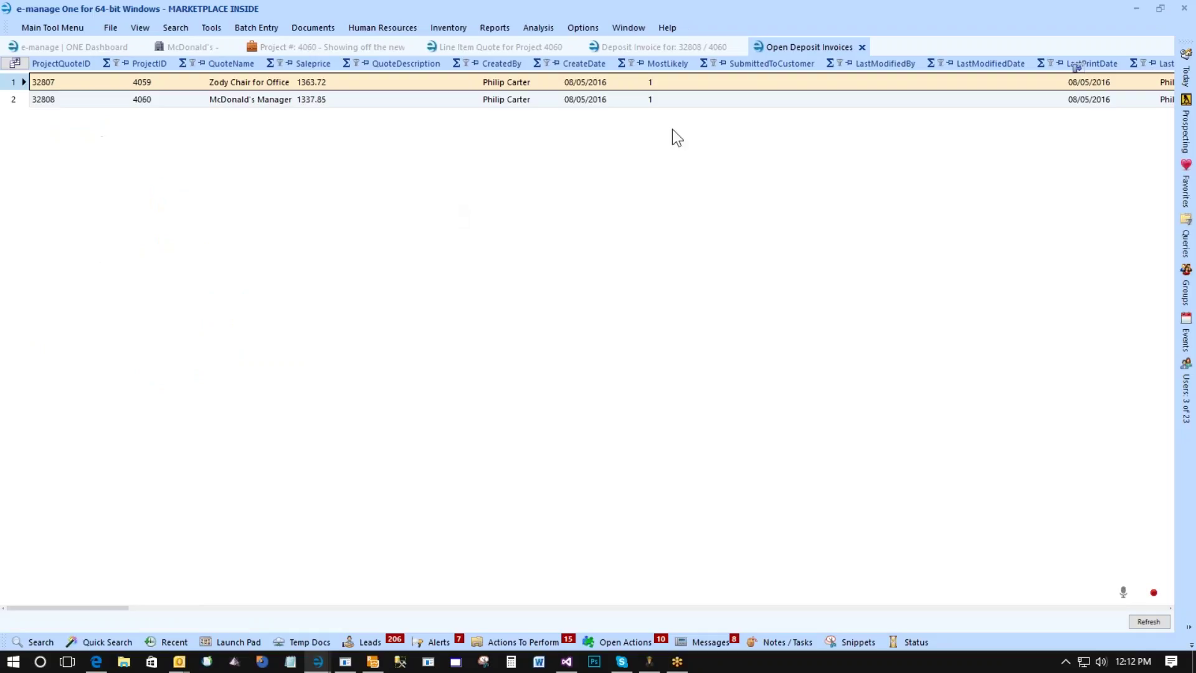